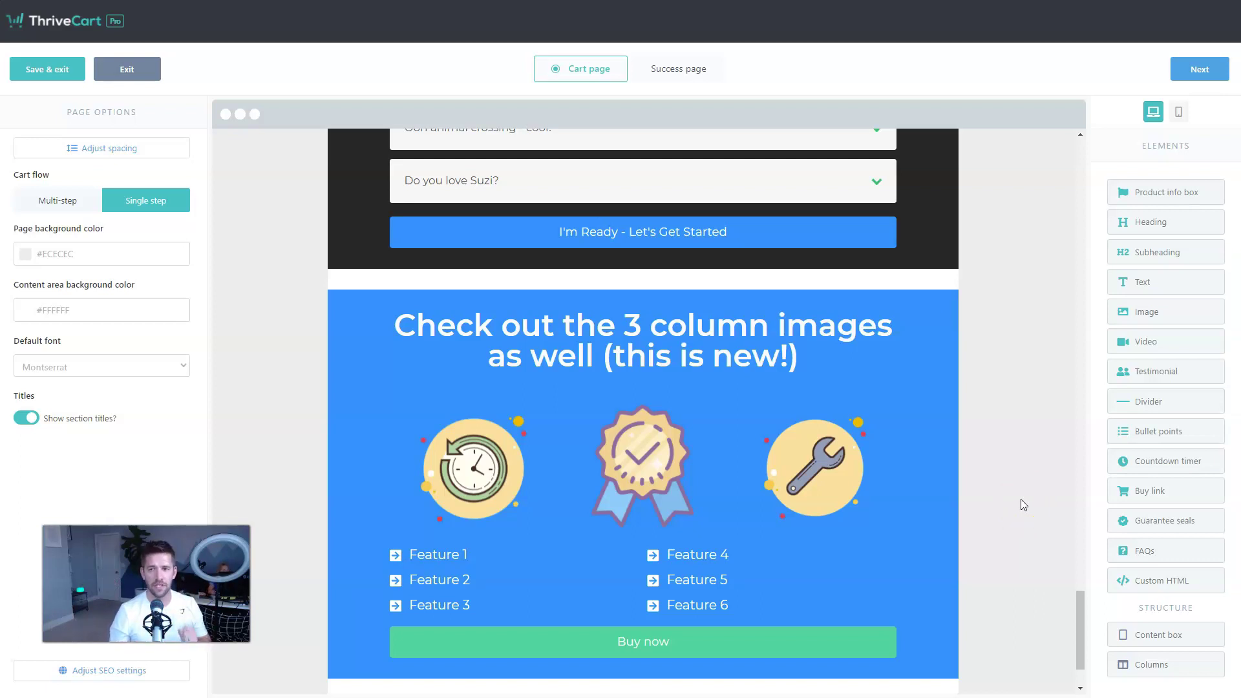
# - Try expanding the referral program question in the live preview
pyautogui.scroll(4, 991, 518)
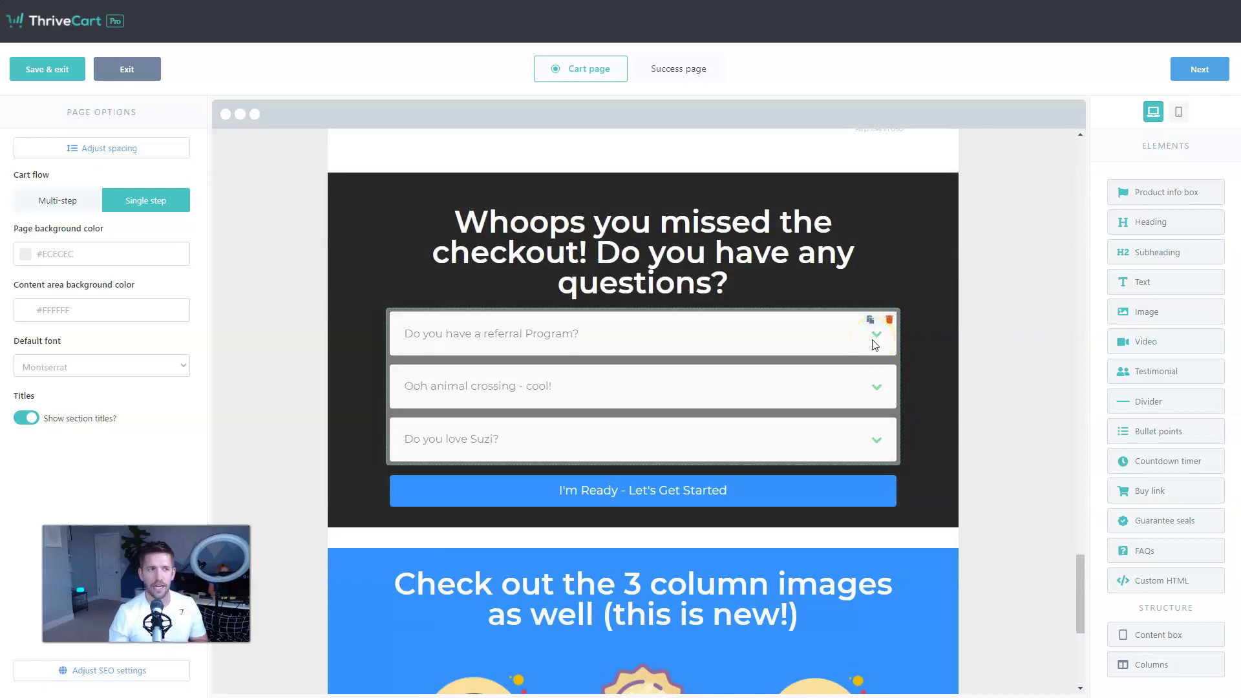
pyautogui.click(877, 337)
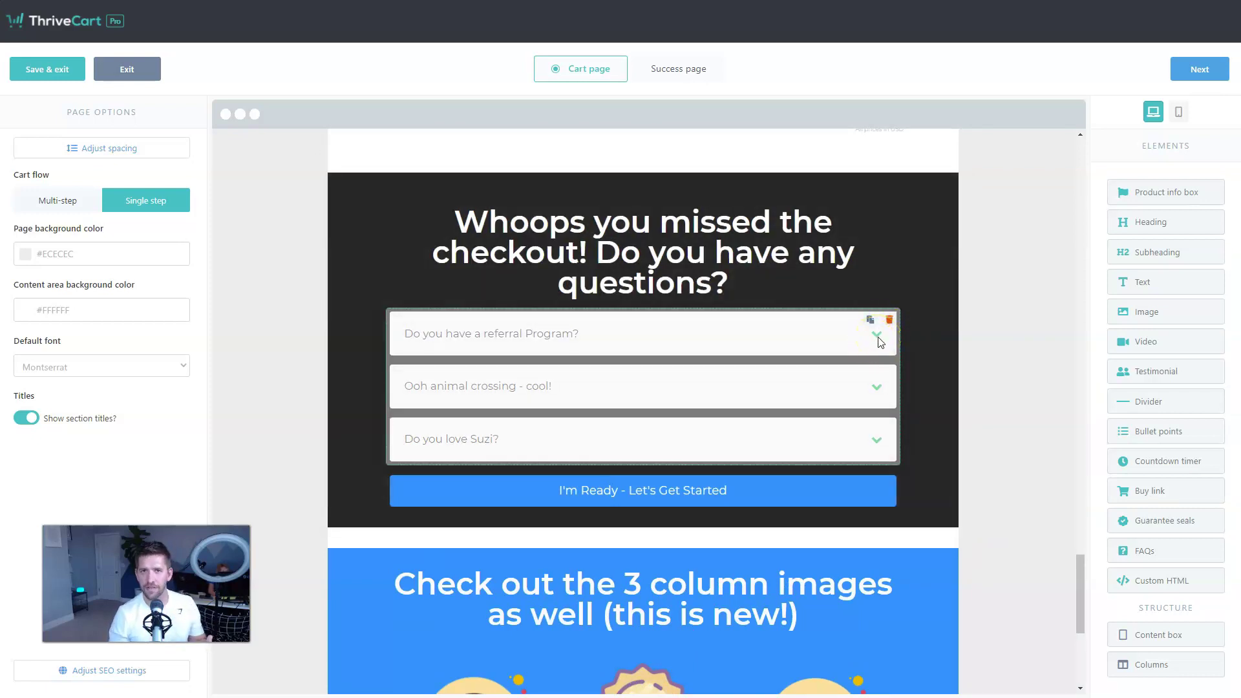
pyautogui.click(859, 338)
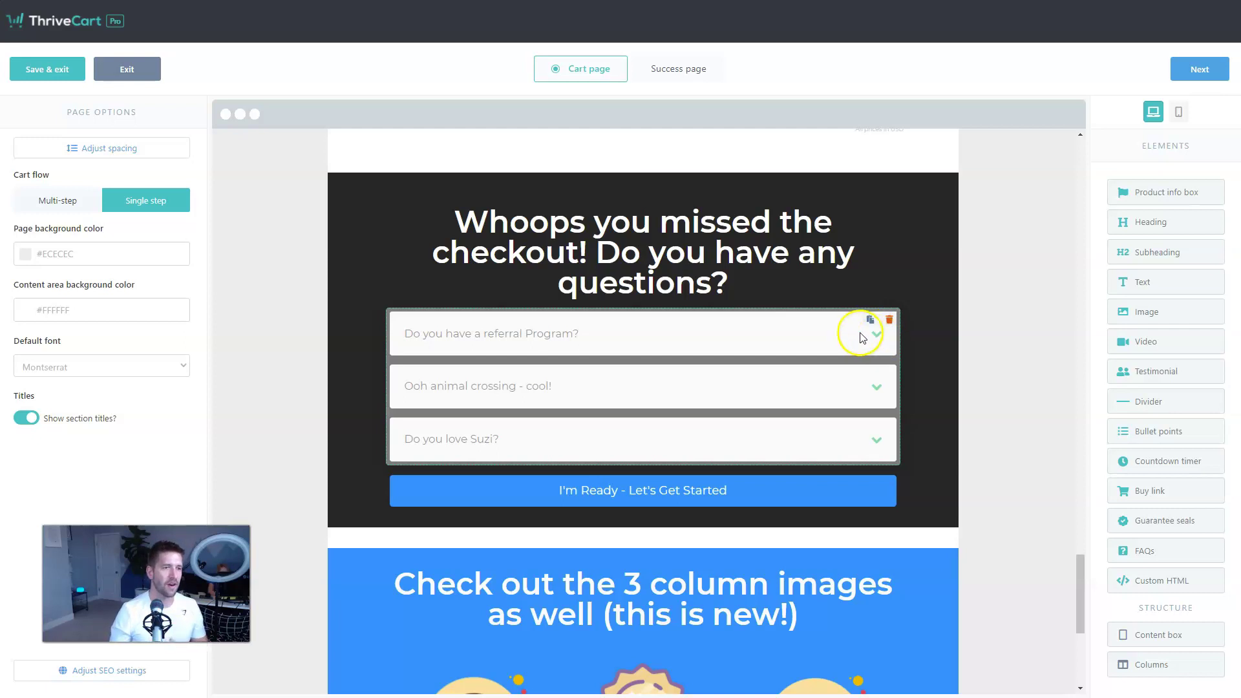
pyautogui.click(722, 332)
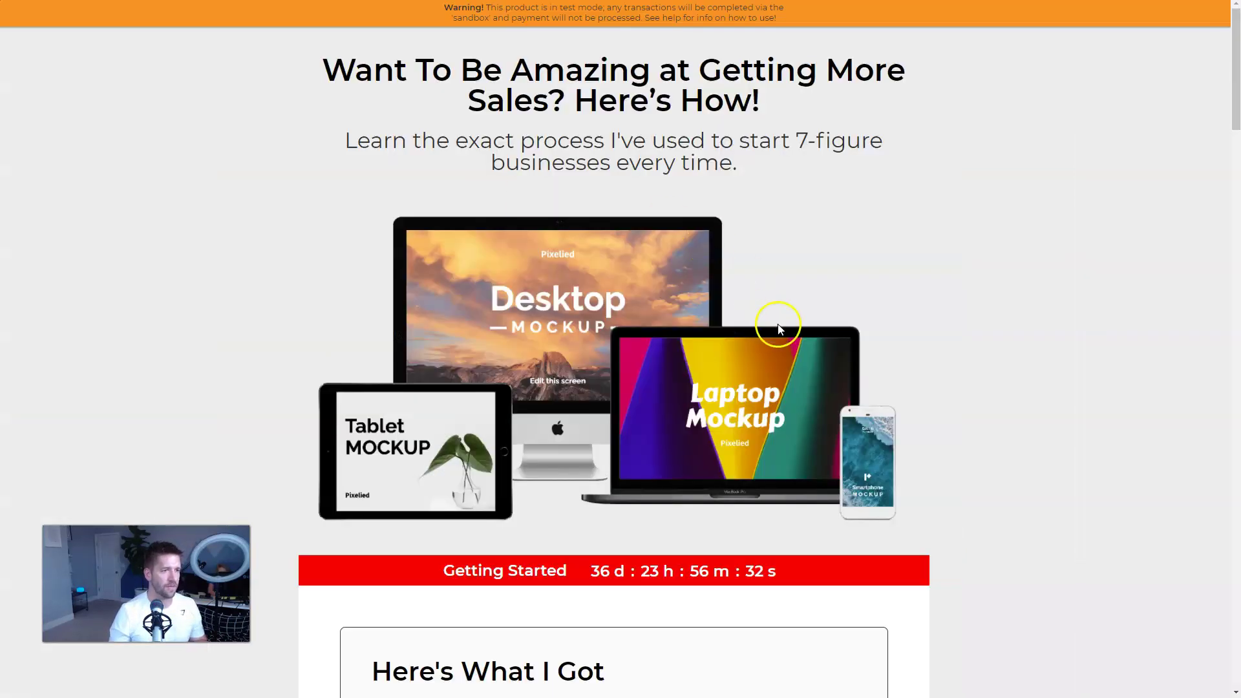
# - Scroll down to the FAQ section and clear the accidental selection on its heading
pyautogui.scroll(-6, 840, 343)
pyautogui.scroll(-20, 866, 352)
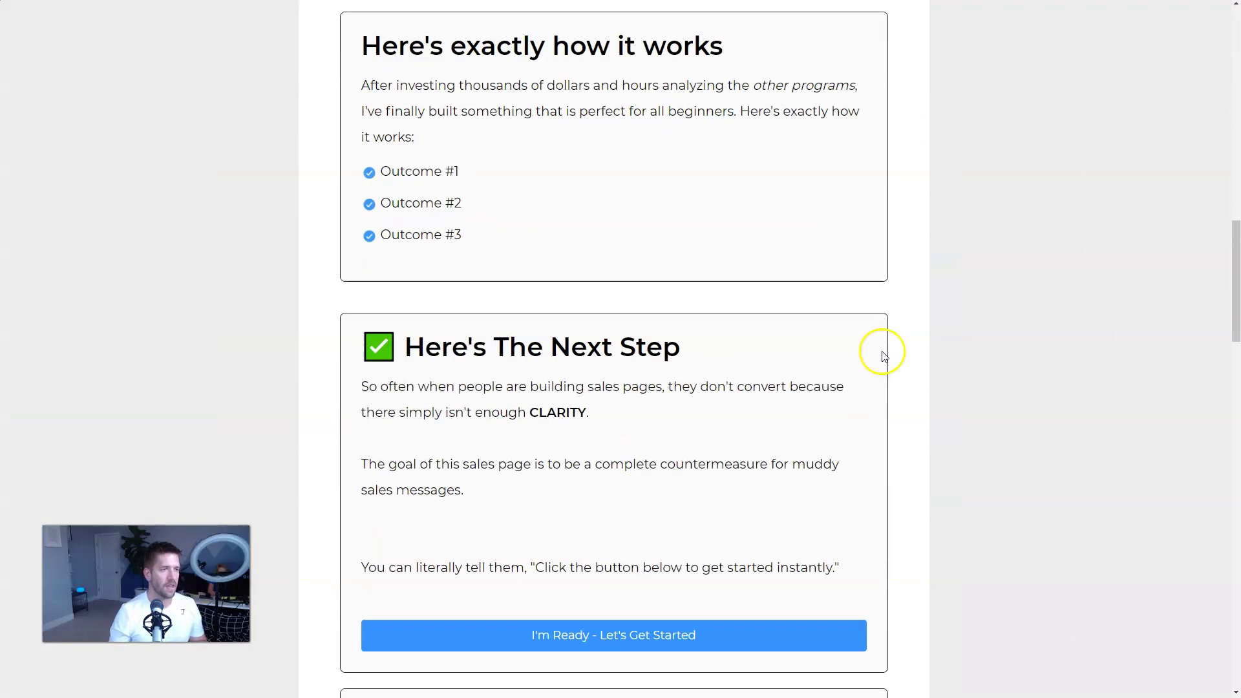
pyautogui.scroll(-5, 978, 358)
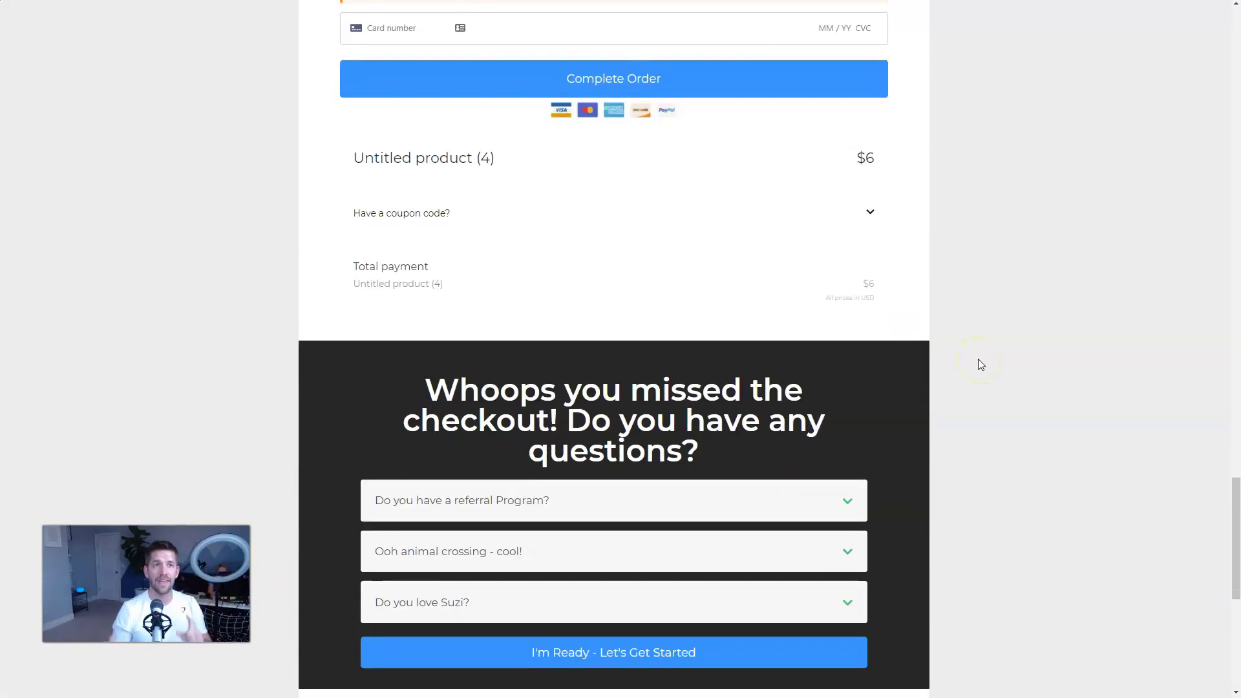
pyautogui.scroll(20, 948, 405)
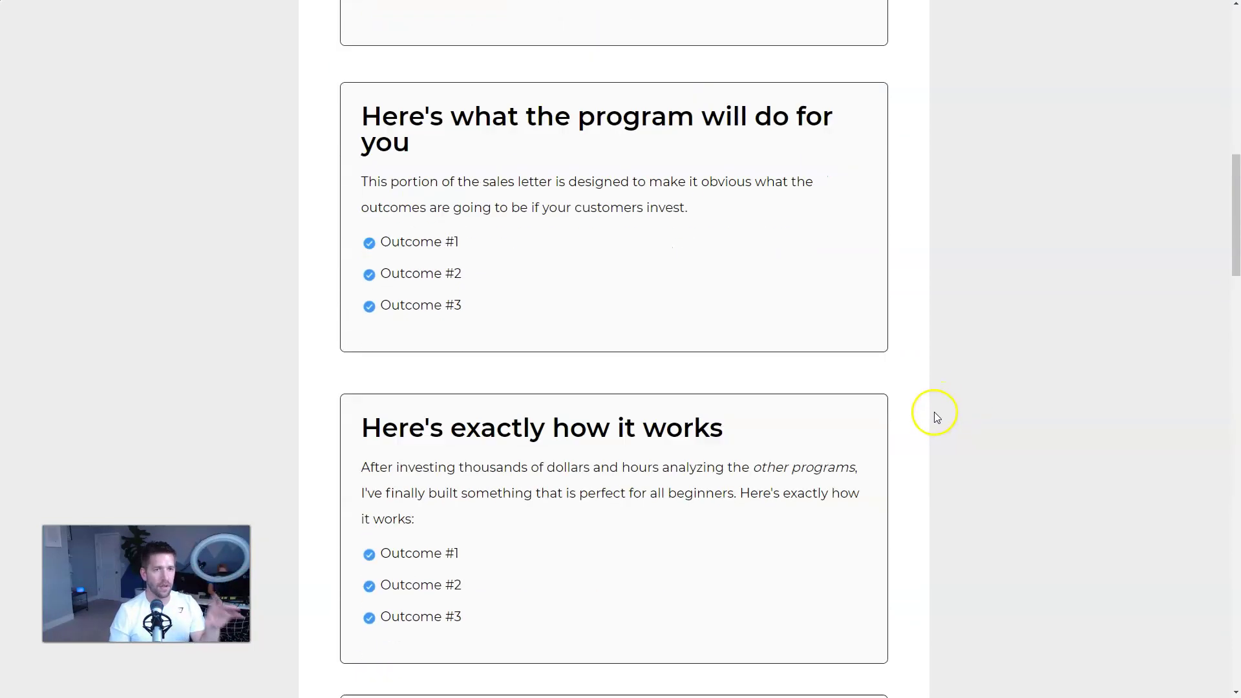
pyautogui.scroll(-18, 933, 412)
pyautogui.scroll(-10, 936, 410)
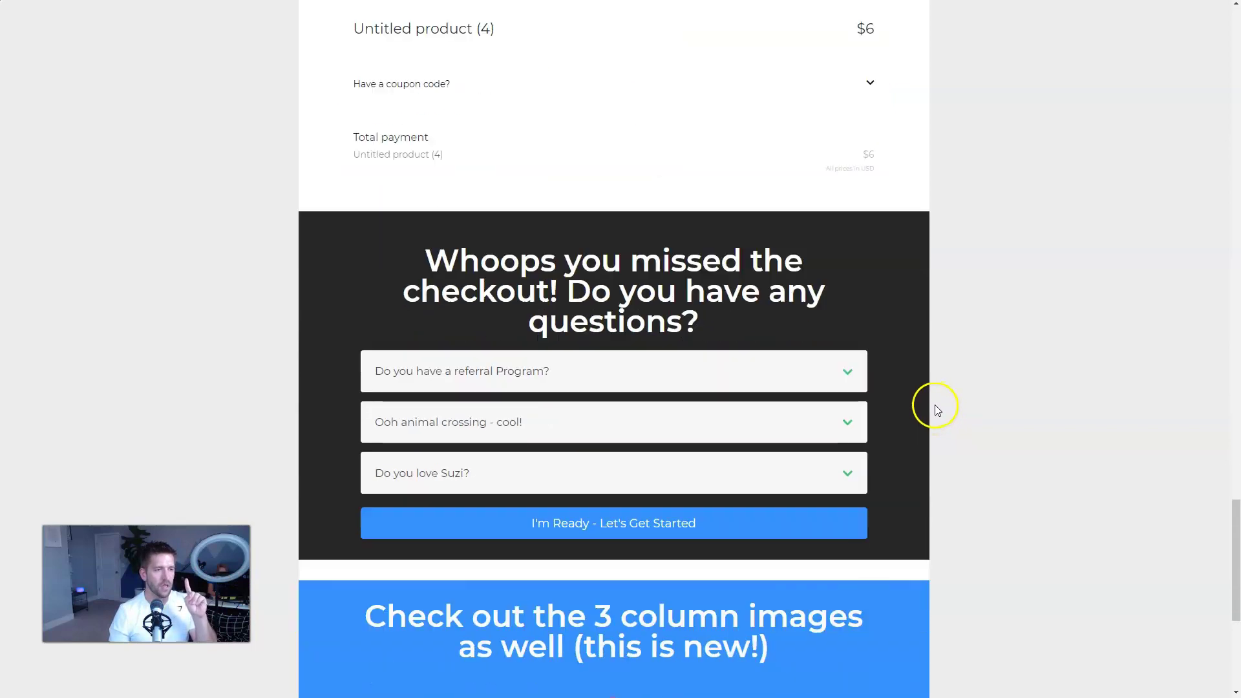
pyautogui.scroll(5, 747, 320)
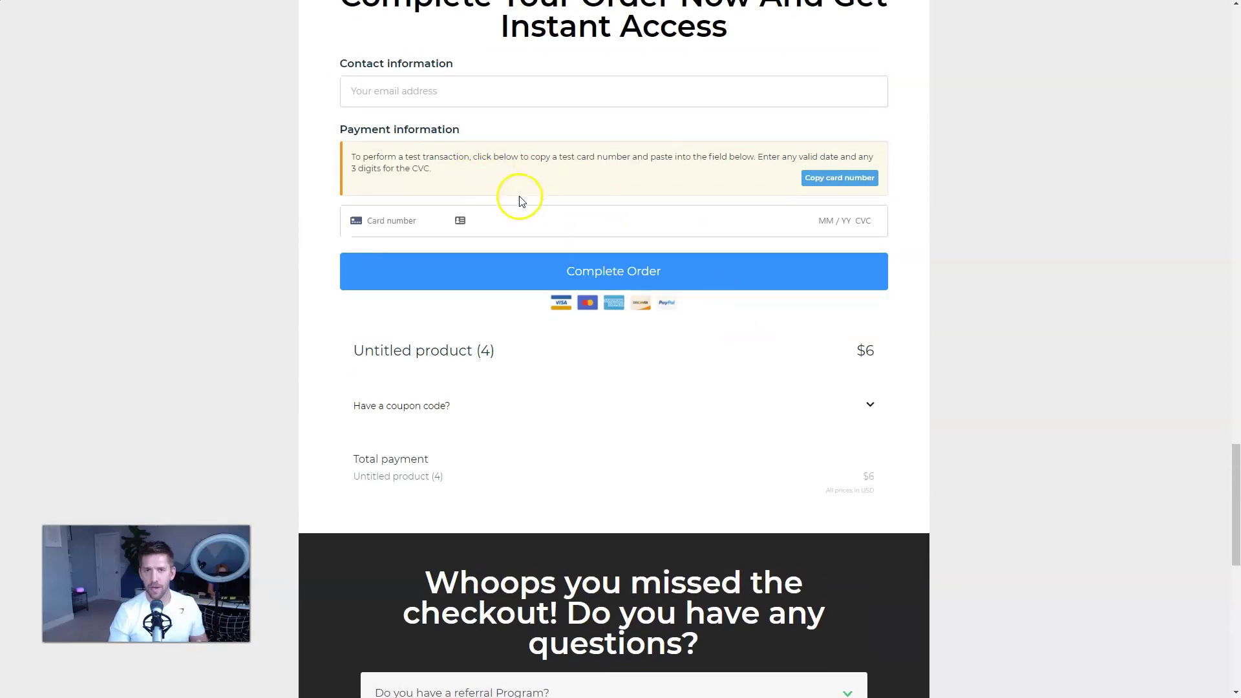
pyautogui.scroll(-5, 518, 213)
pyautogui.moveTo(426, 262); pyautogui.dragTo(761, 323)
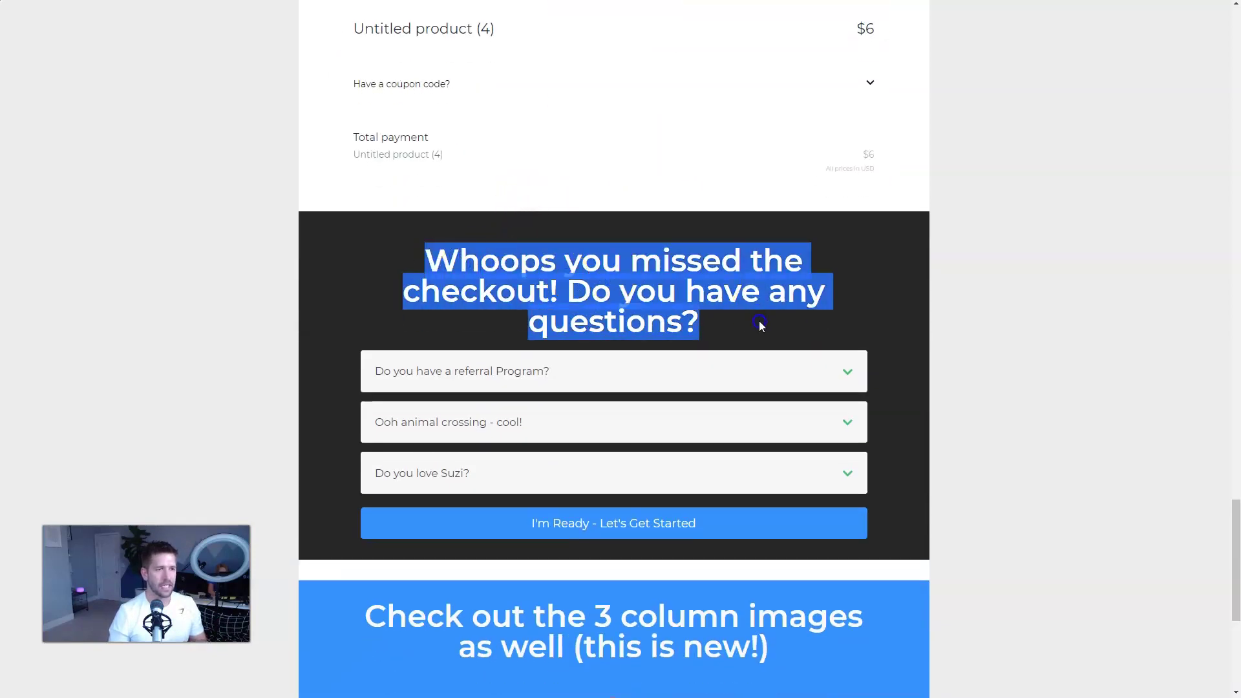
pyautogui.click(760, 323)
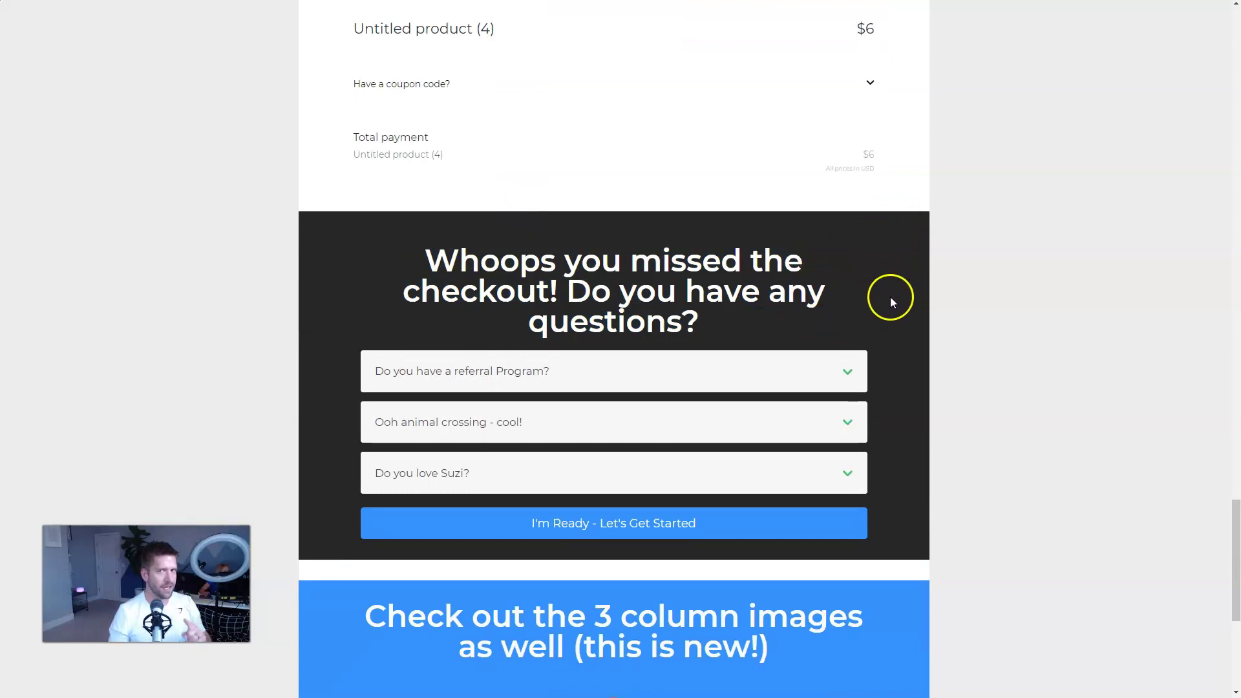
# - Expand and collapse the referral program, animal crossing and last FAQ questions
pyautogui.click(782, 372)
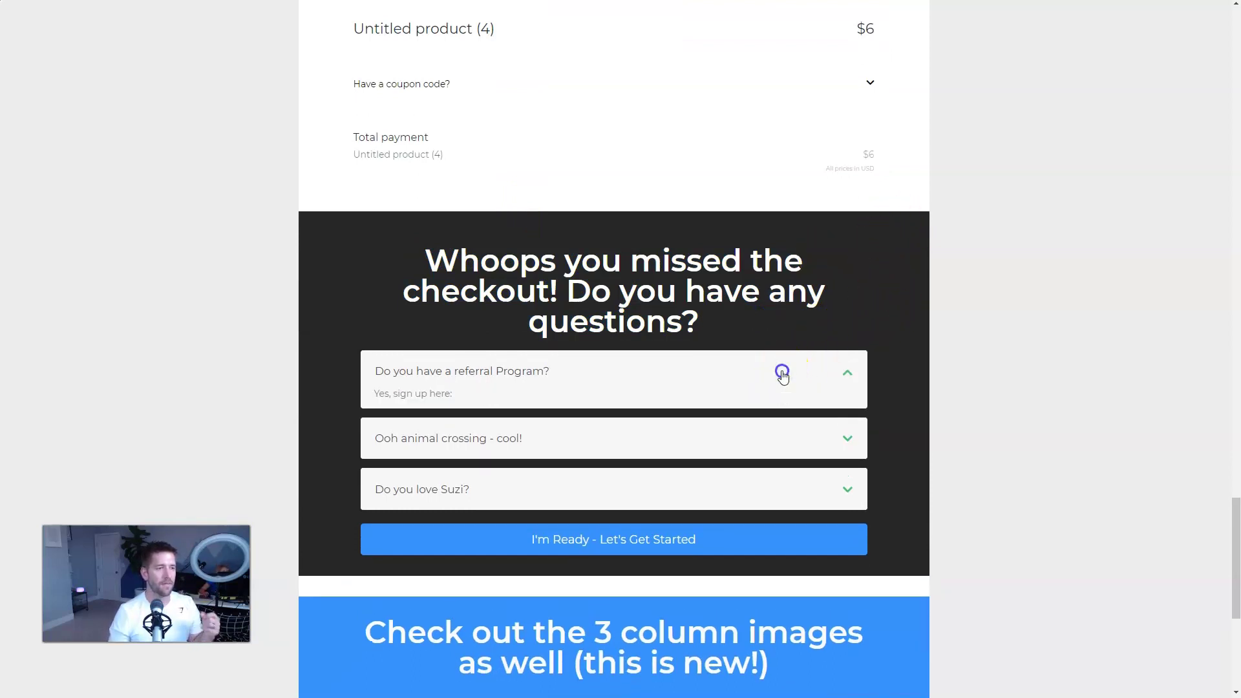
pyautogui.click(782, 373)
pyautogui.click(760, 414)
pyautogui.click(442, 424)
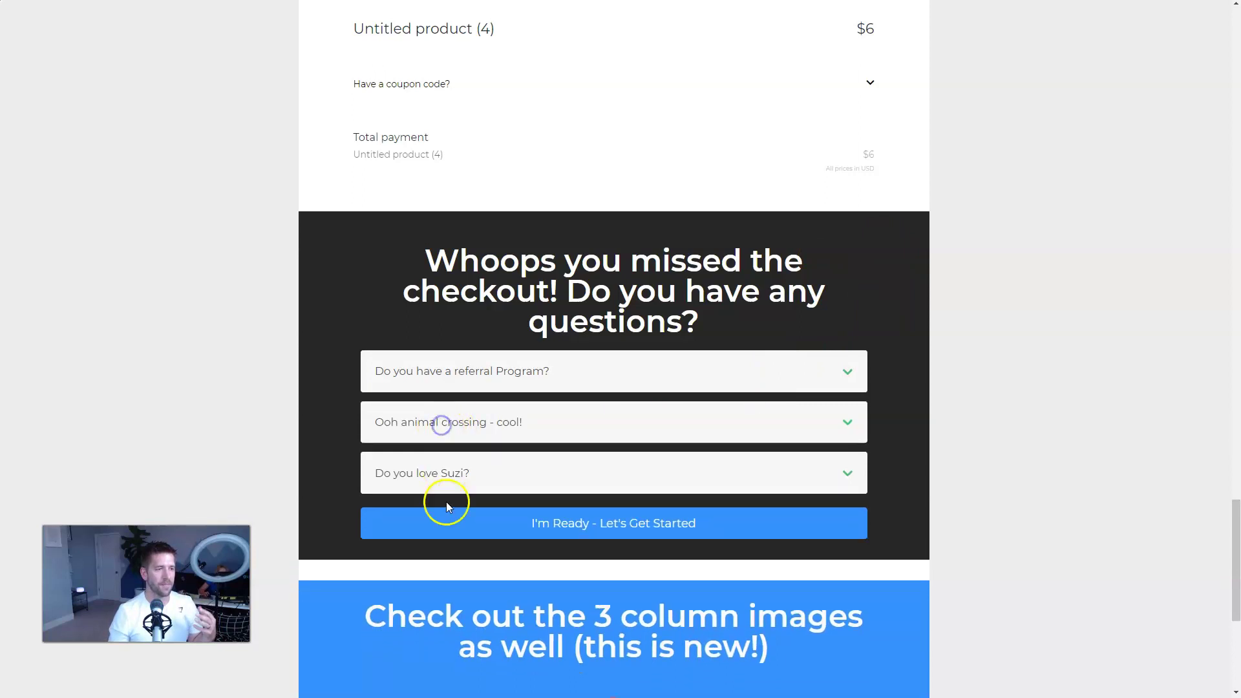
pyautogui.click(564, 471)
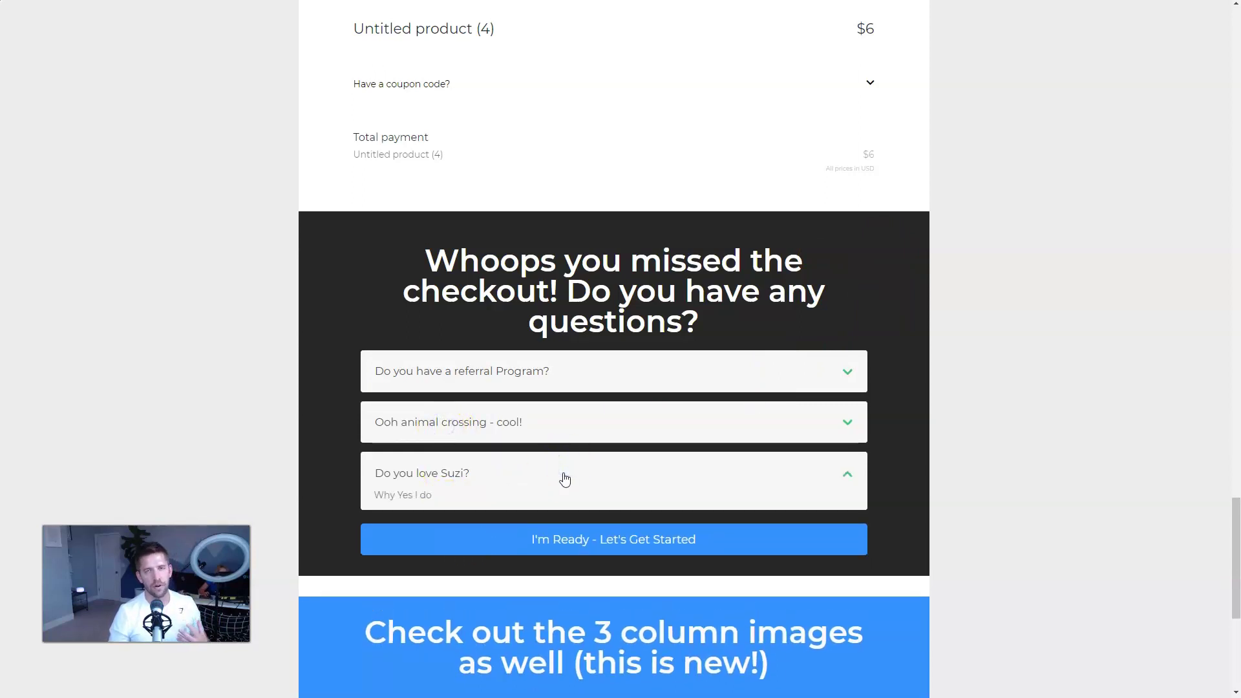
pyautogui.click(565, 478)
pyautogui.click(460, 480)
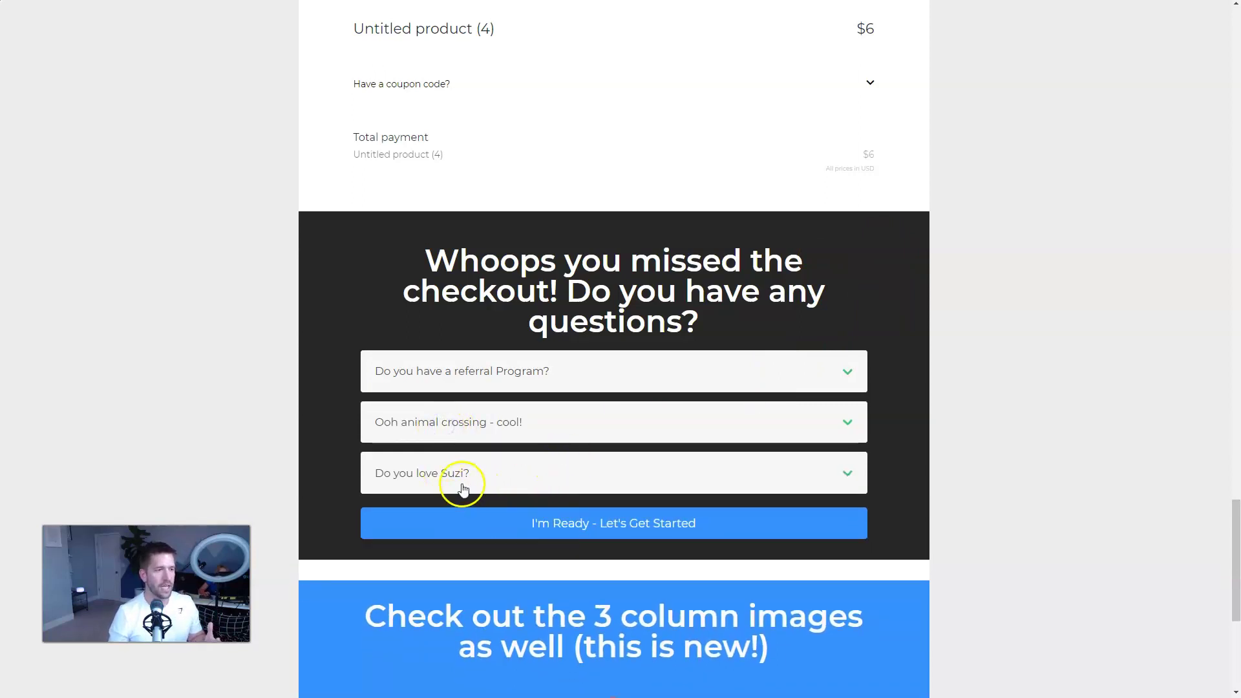
pyautogui.click(543, 473)
pyautogui.scroll(-2, 614, 475)
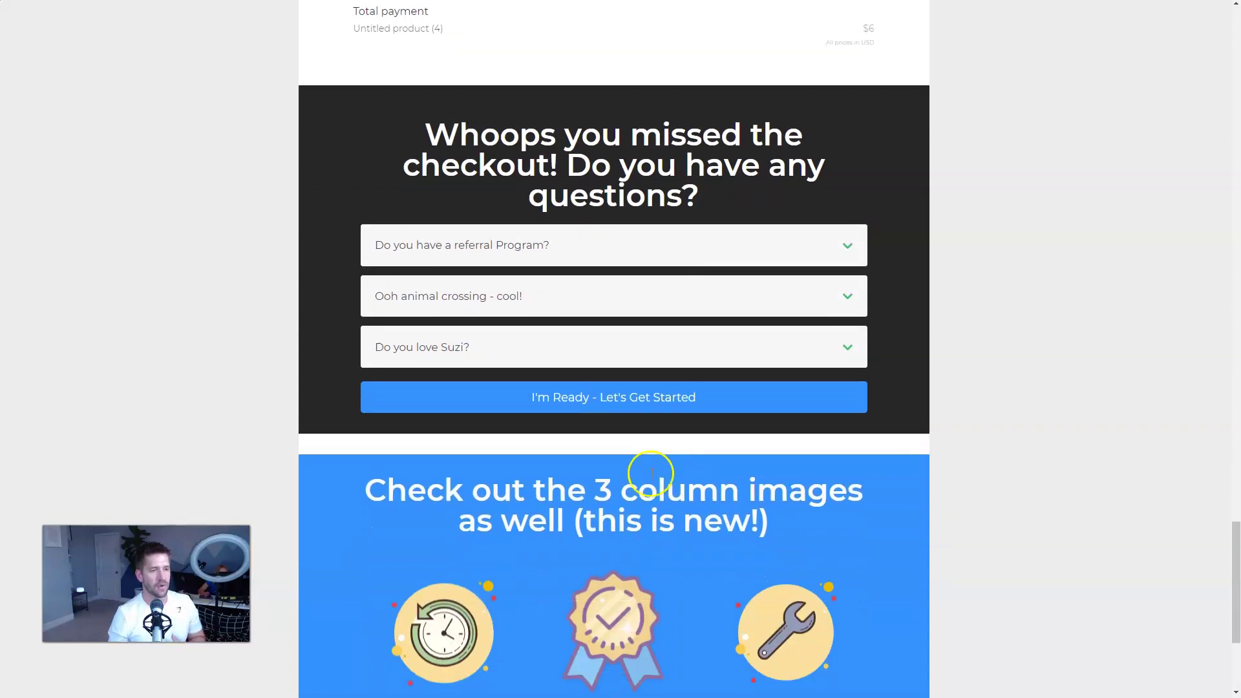
# - Jump back to the checkout form, retest the referral answer, and leave animal crossing expanded
pyautogui.click(615, 405)
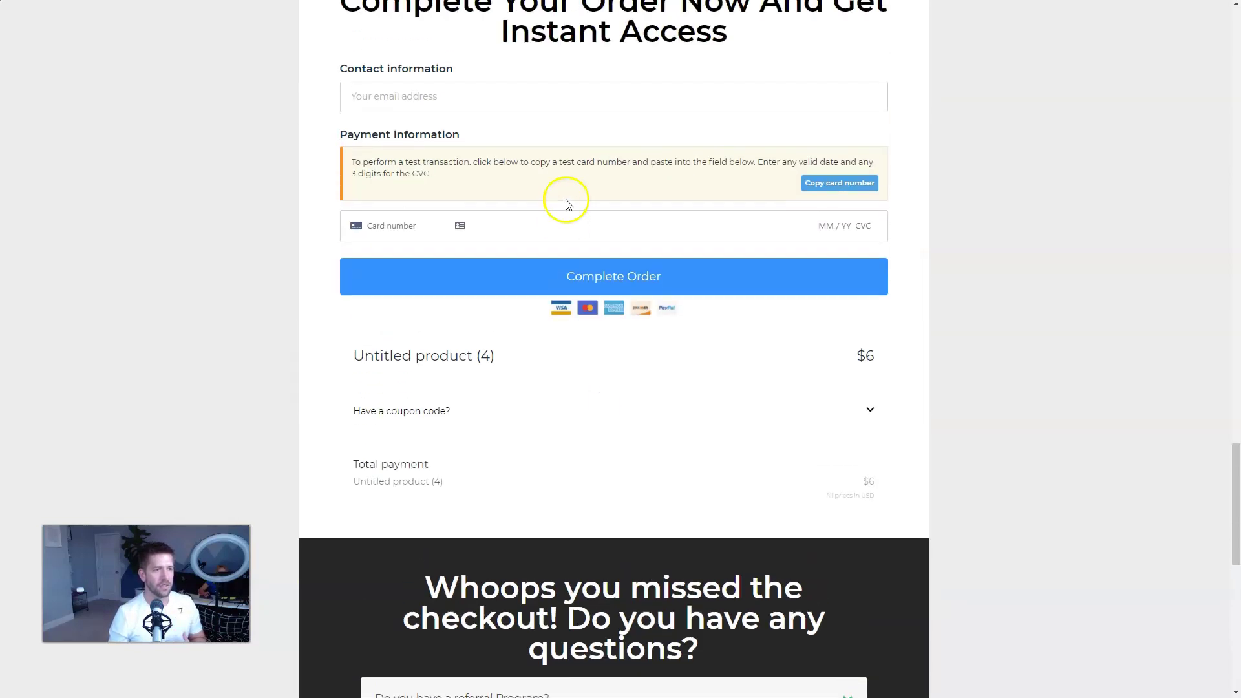
pyautogui.scroll(-3, 567, 207)
pyautogui.scroll(-1, 569, 204)
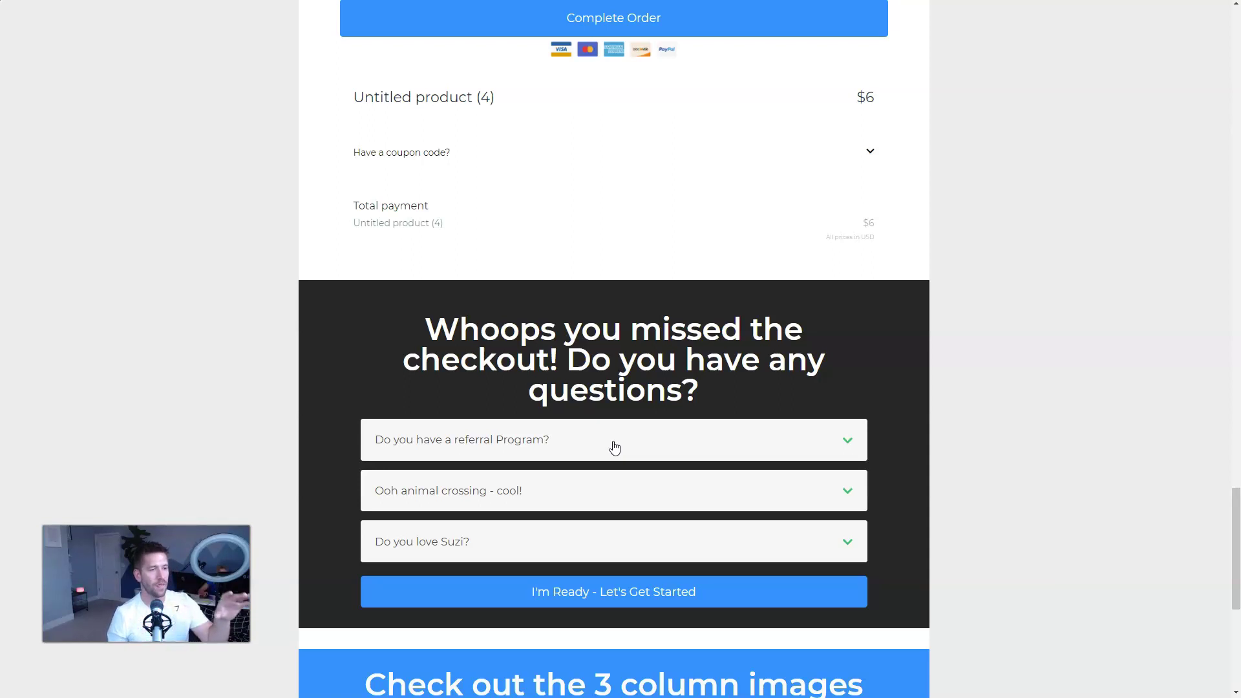
pyautogui.click(615, 447)
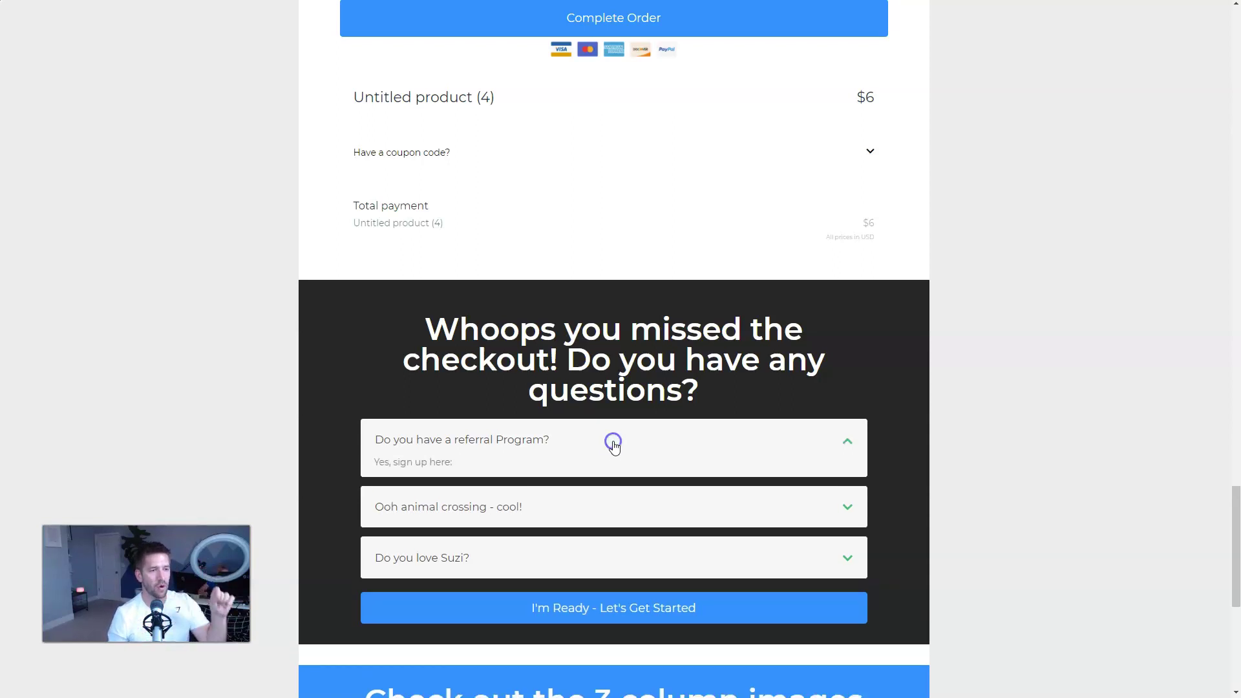
pyautogui.click(580, 445)
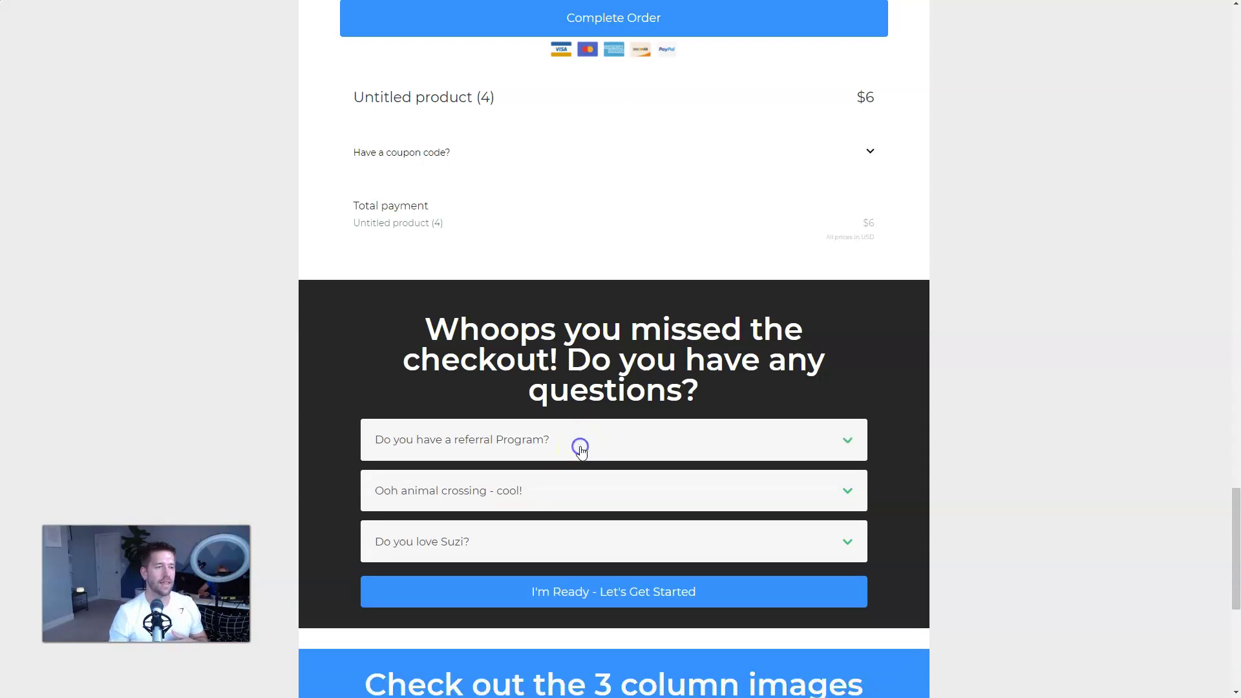
pyautogui.click(568, 493)
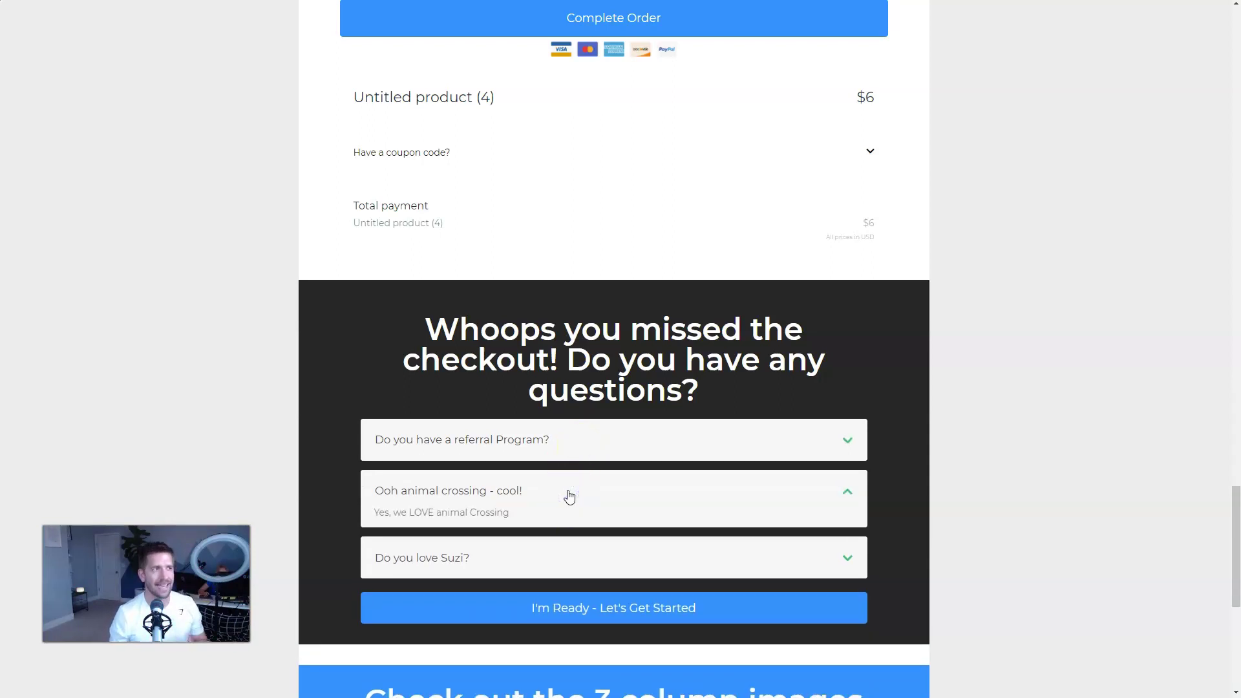
pyautogui.click(147, 29)
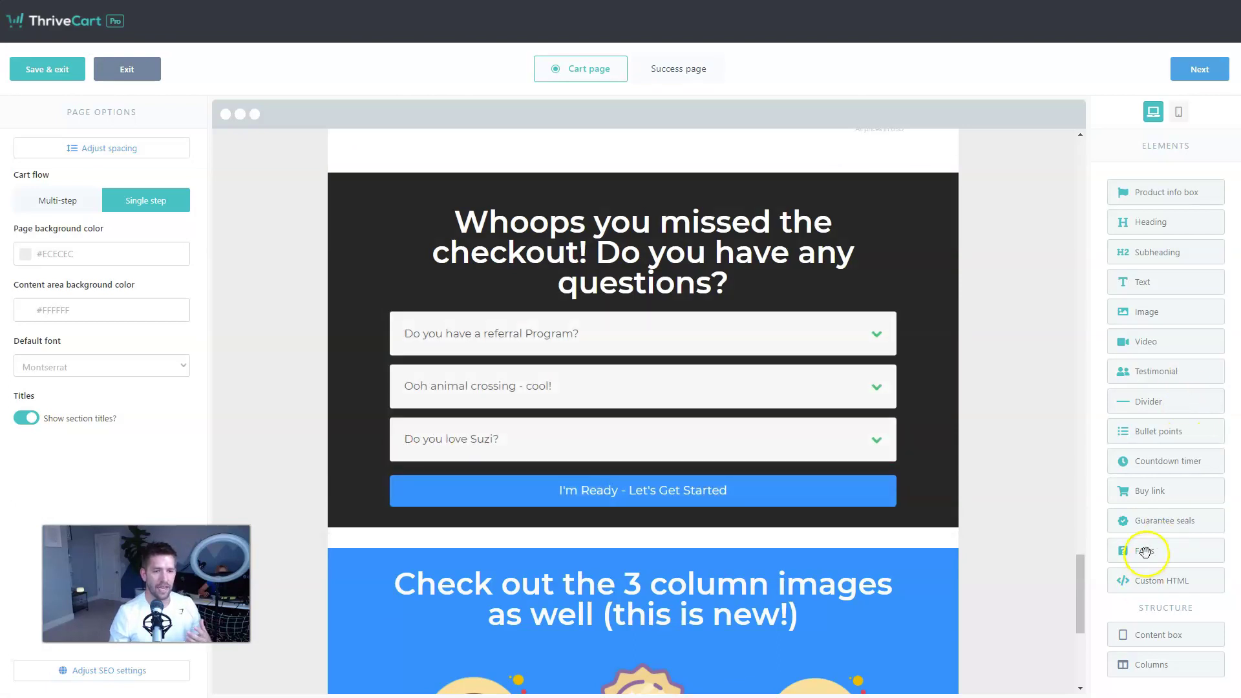
# - Add a new FAQ block and move it above the dark section
pyautogui.moveTo(1144, 552); pyautogui.dragTo(624, 360)
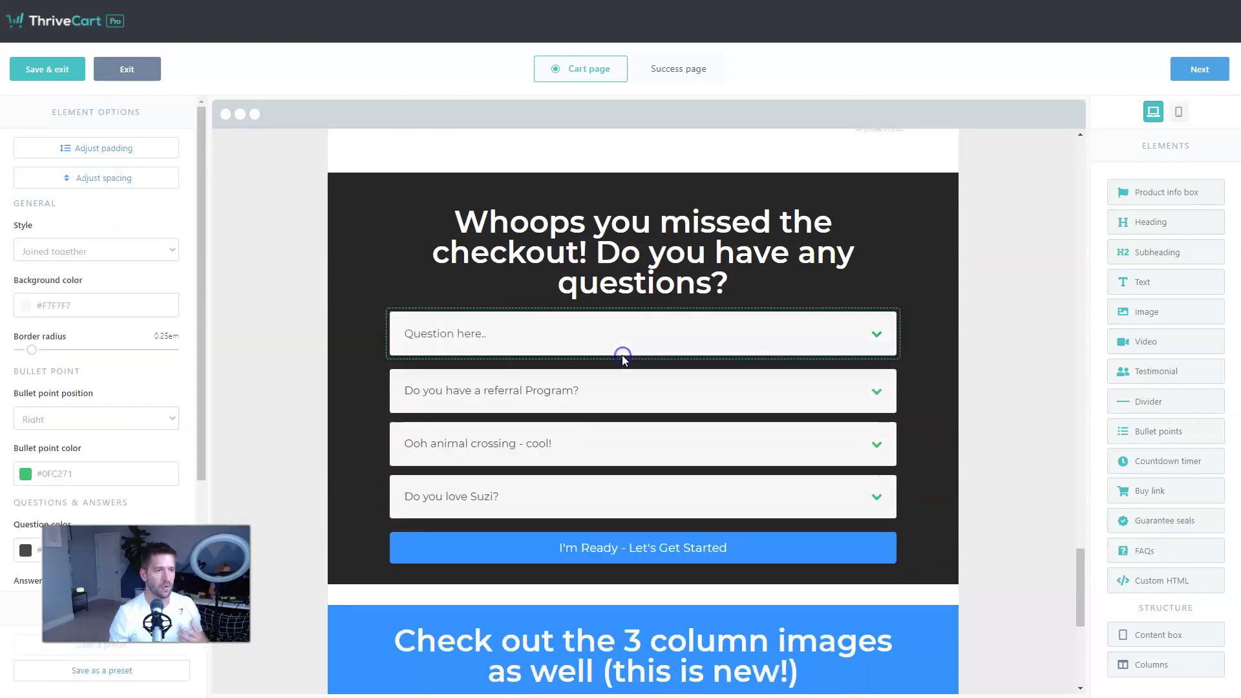
pyautogui.scroll(1, 666, 362)
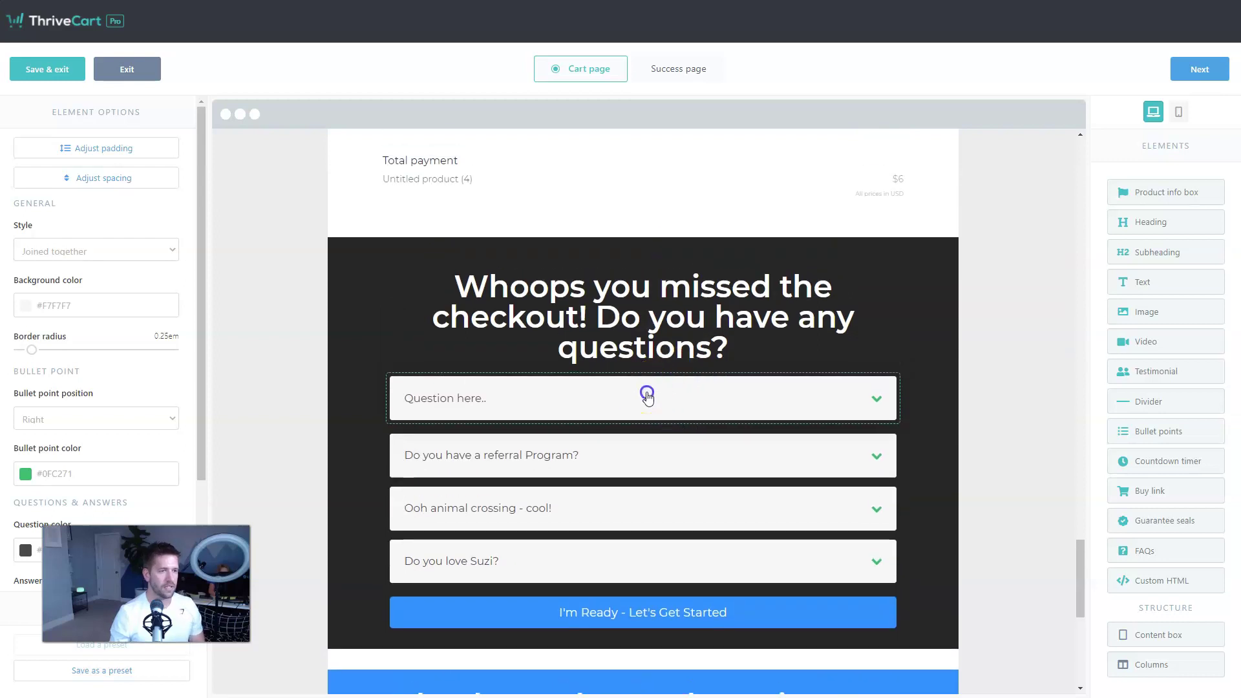
pyautogui.click(620, 234)
pyautogui.moveTo(643, 421); pyautogui.dragTo(645, 255)
pyautogui.click(590, 258)
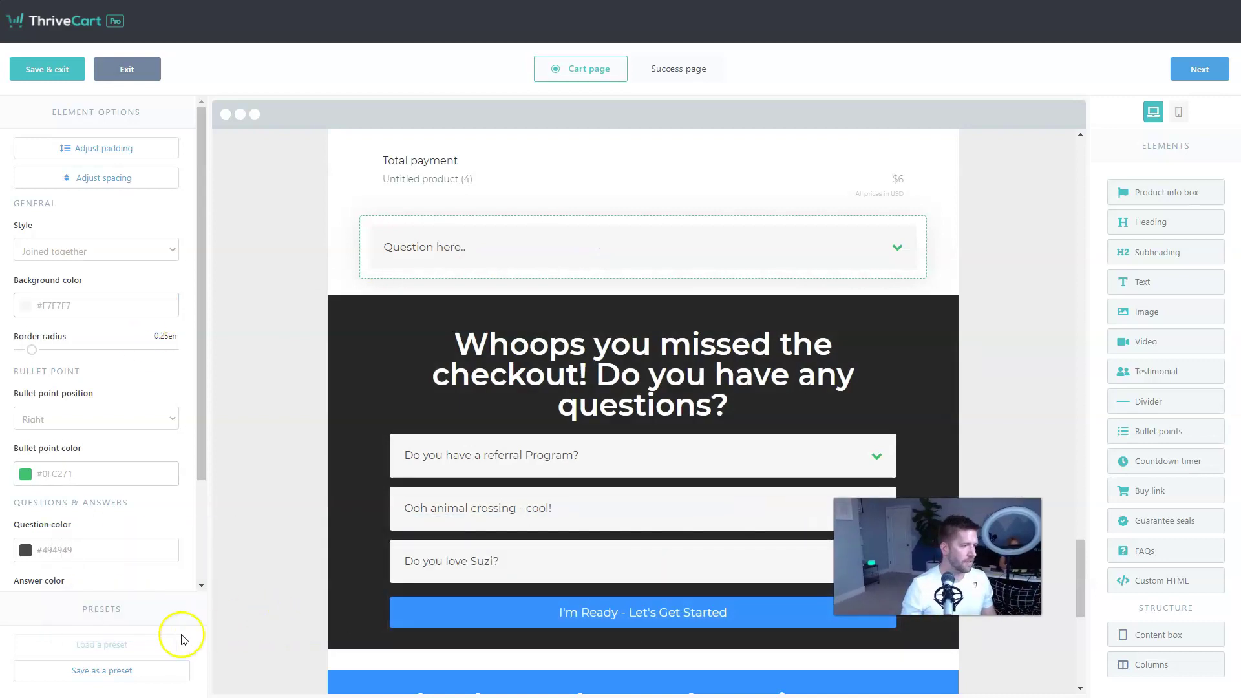
# - Keep the Joined together style and set the bullet point position to Left
pyautogui.click(118, 260)
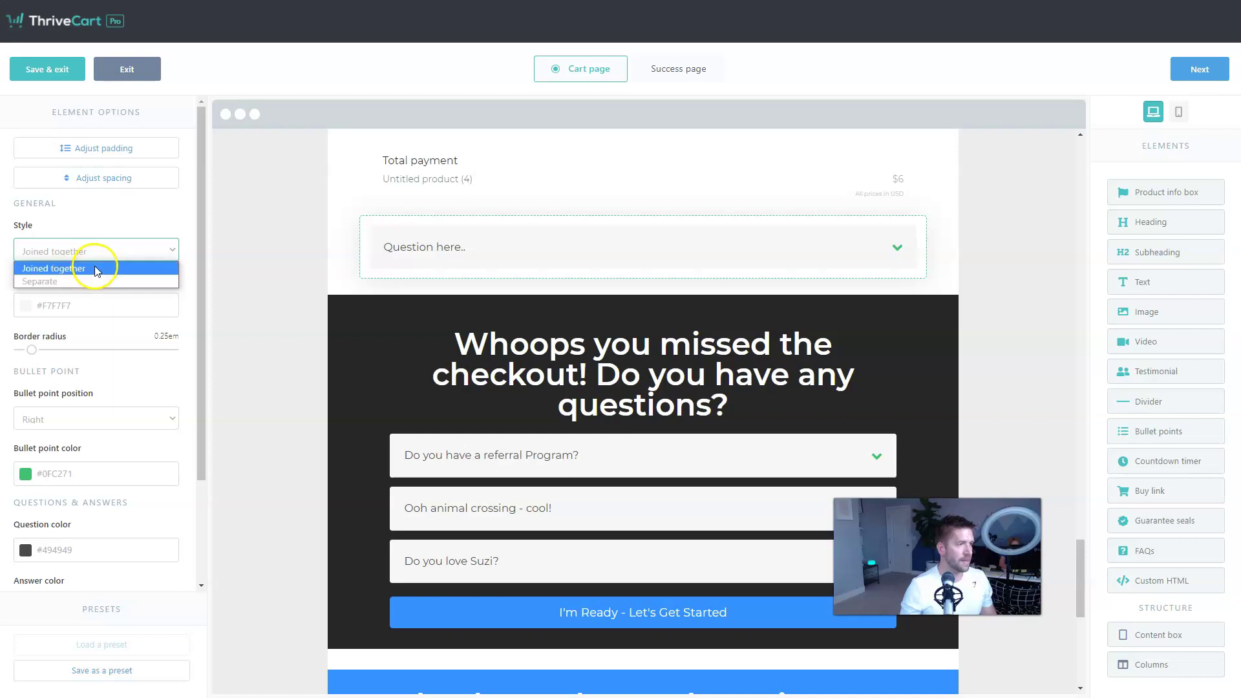
pyautogui.click(95, 266)
pyautogui.click(61, 423)
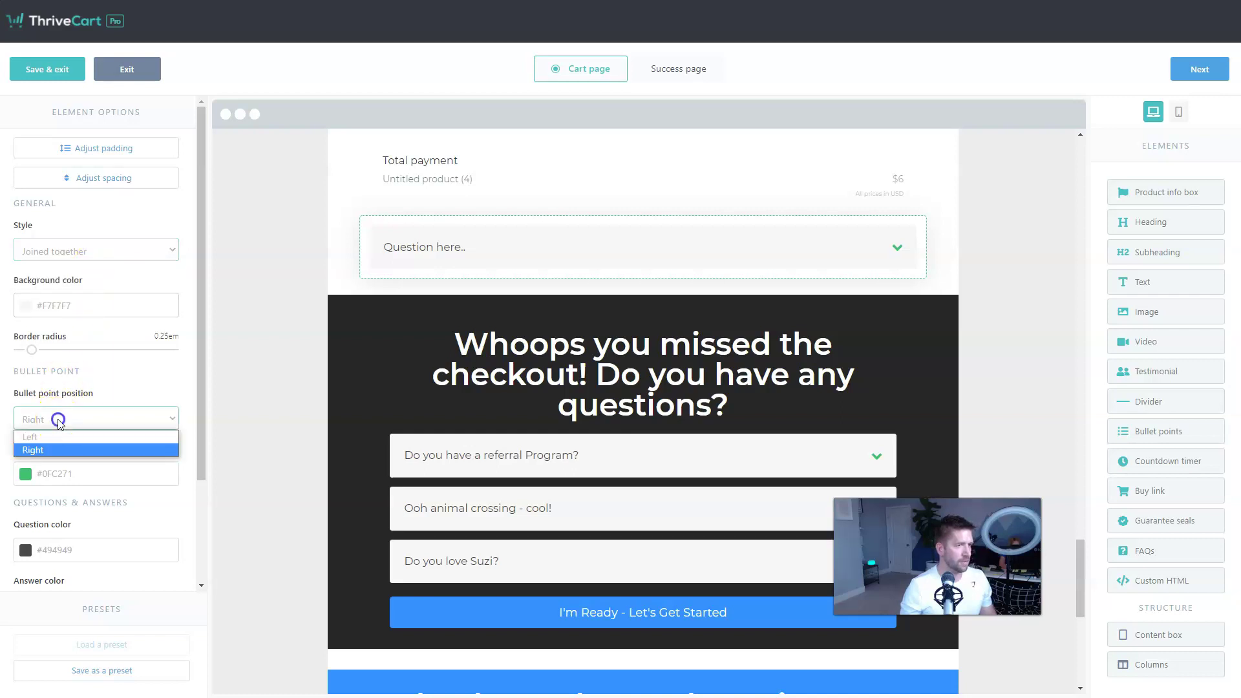
pyautogui.click(51, 433)
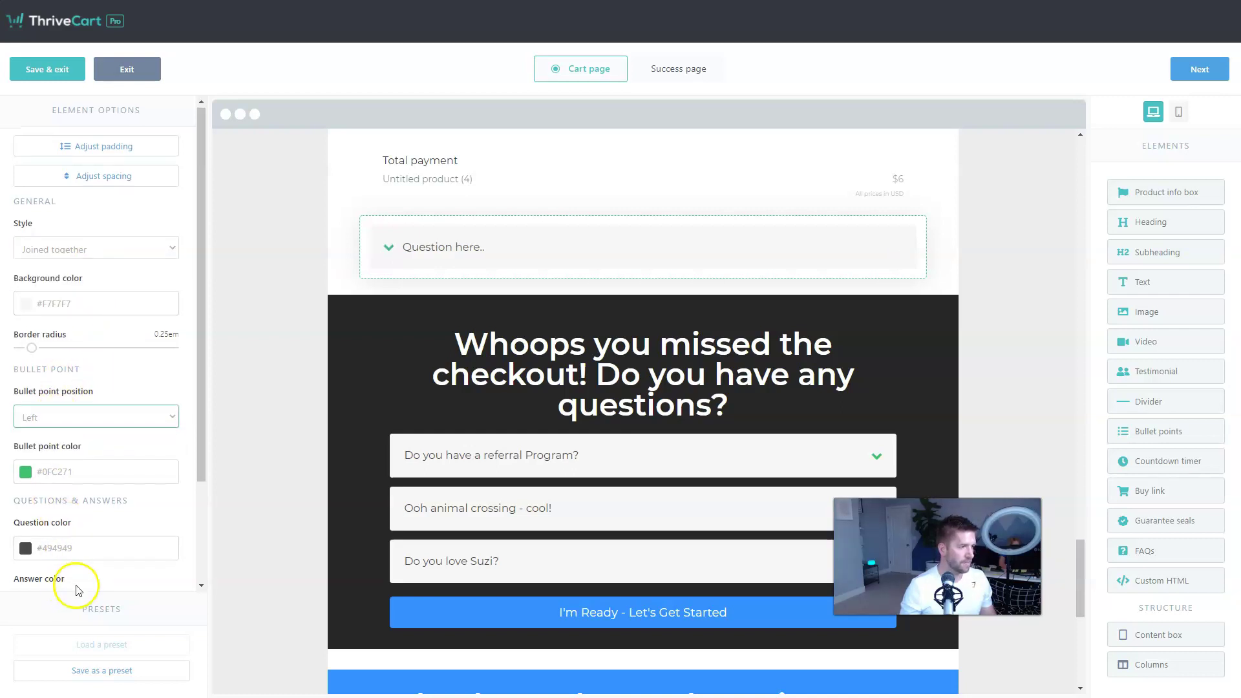
pyautogui.scroll(-2, 77, 555)
# - Enter the first FAQ entry as 'Question 1' with answer 'Answer 1'
pyautogui.click(81, 513)
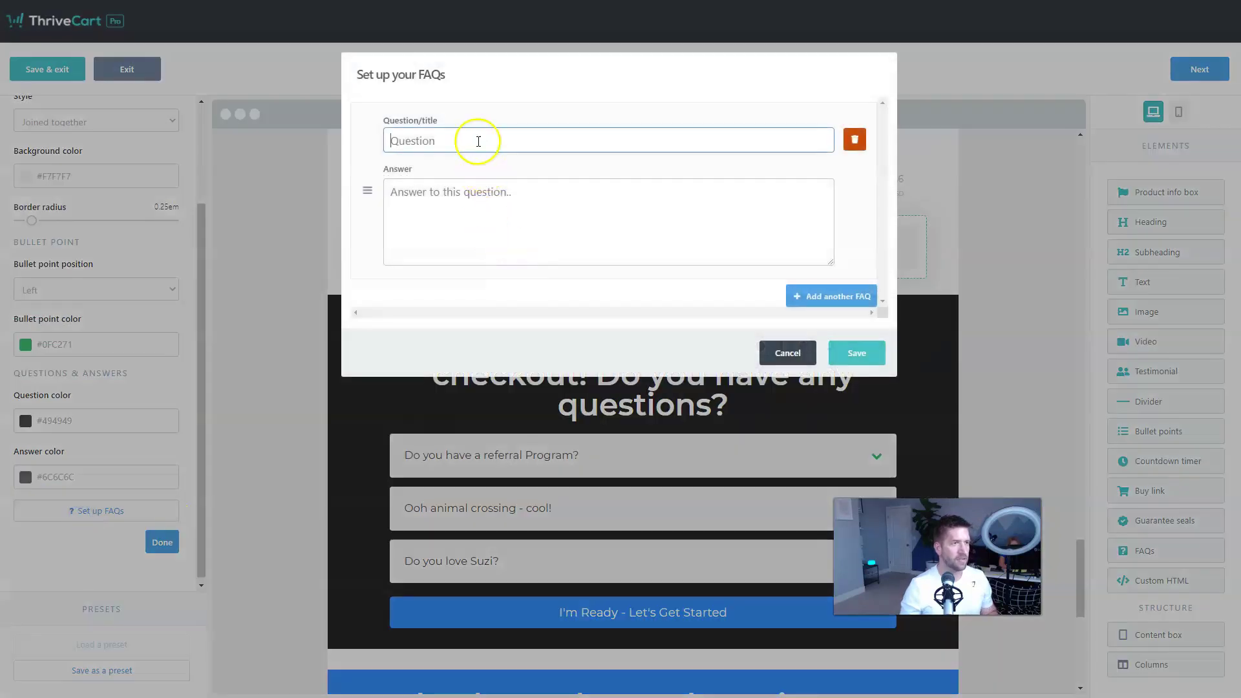
pyautogui.click(478, 138)
pyautogui.write('Question 1')
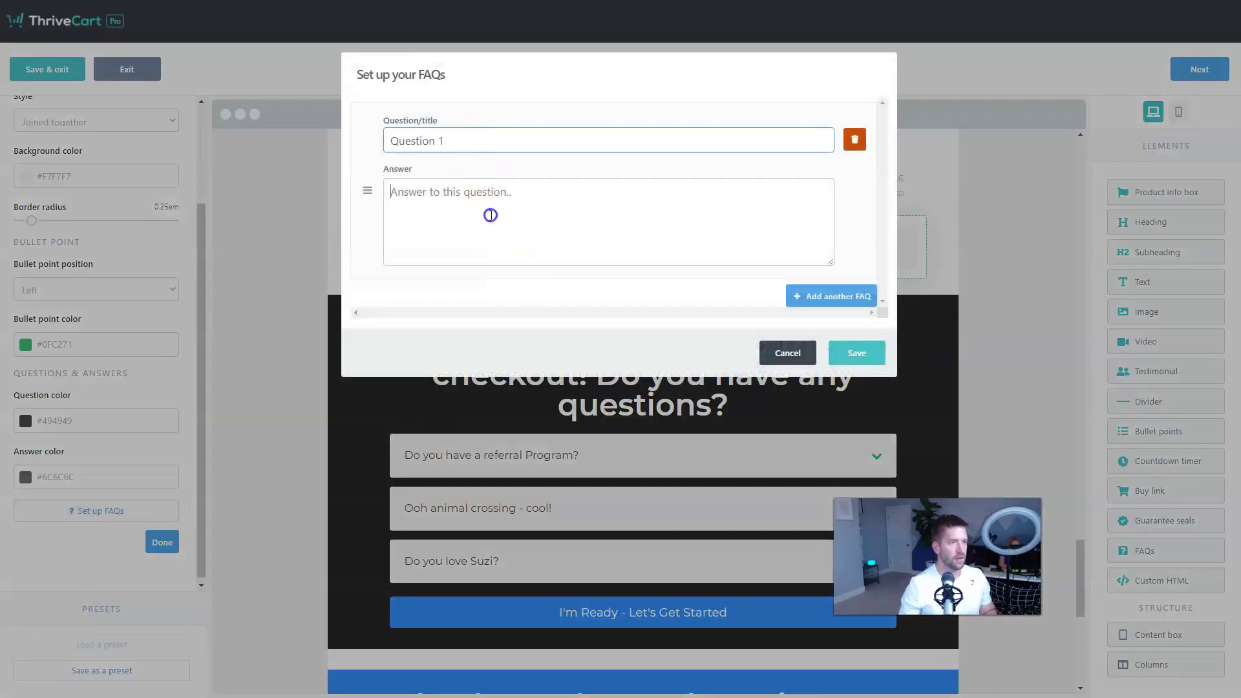
pyautogui.click(490, 215)
pyautogui.write('Answer w')
pyautogui.press('BackSpace')
pyautogui.write('1')
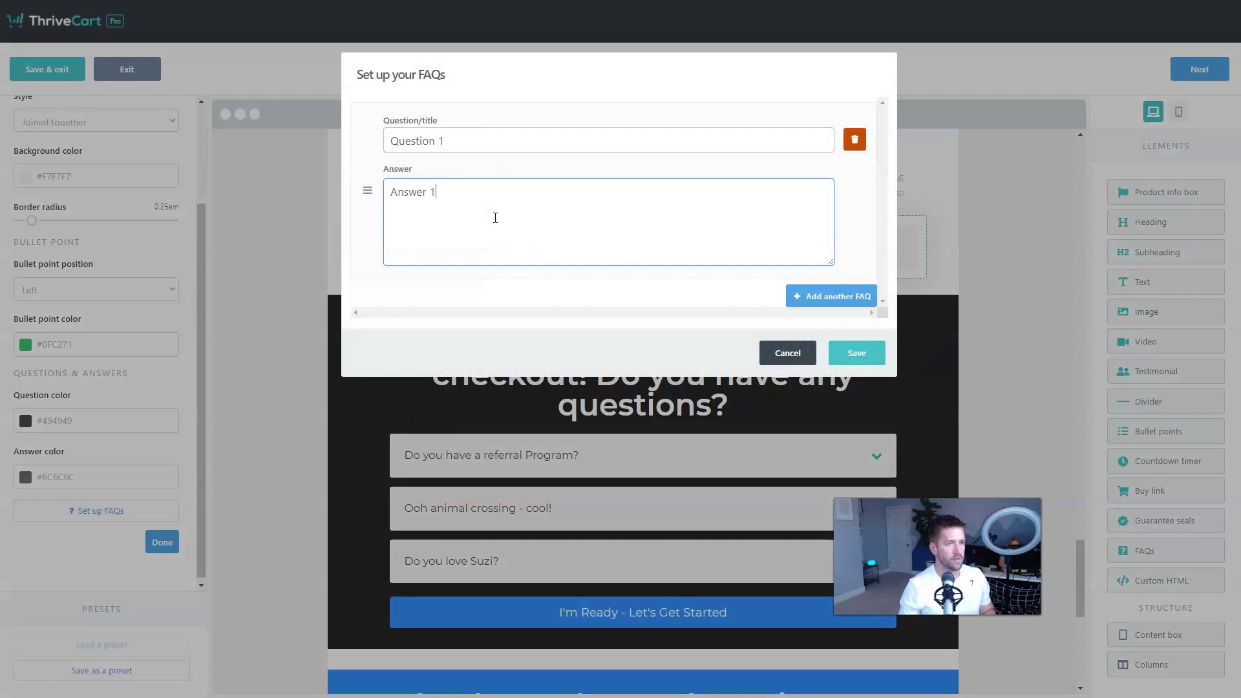
# - Add a second FAQ entry 'Quesiton 2' answered 'You get the picture'
pyautogui.click(831, 296)
pyautogui.click(465, 325)
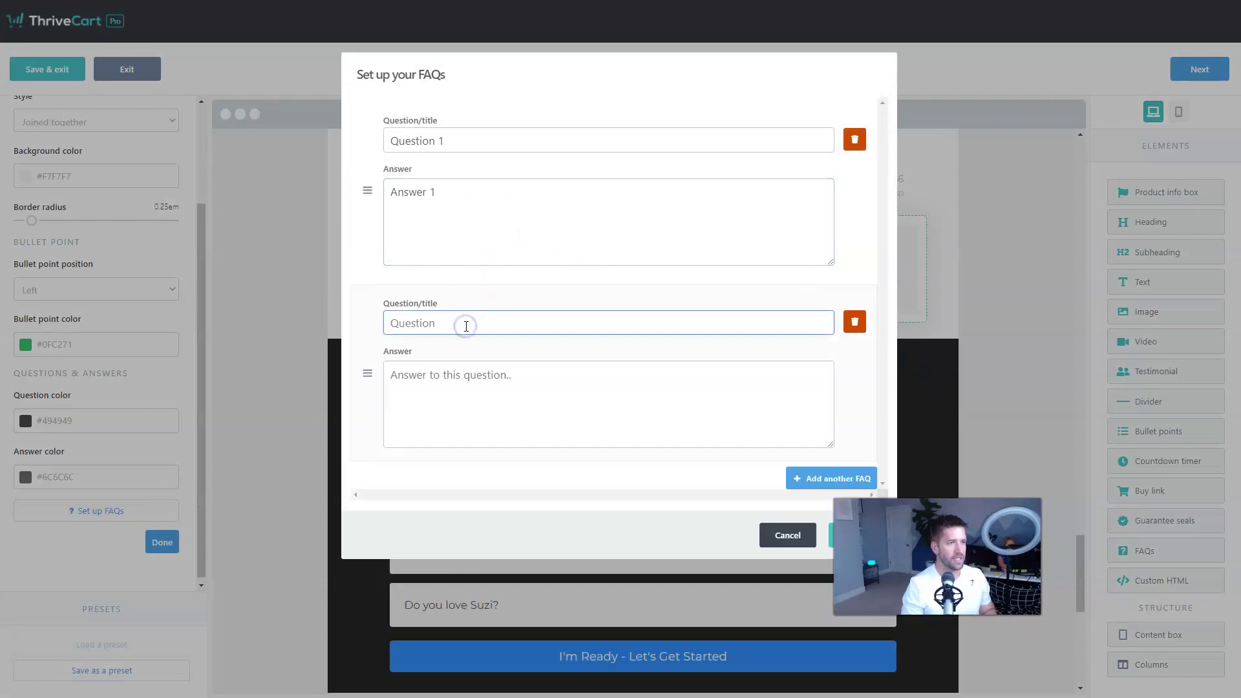
pyautogui.write('Quesiton 2')
pyautogui.press('Tab')
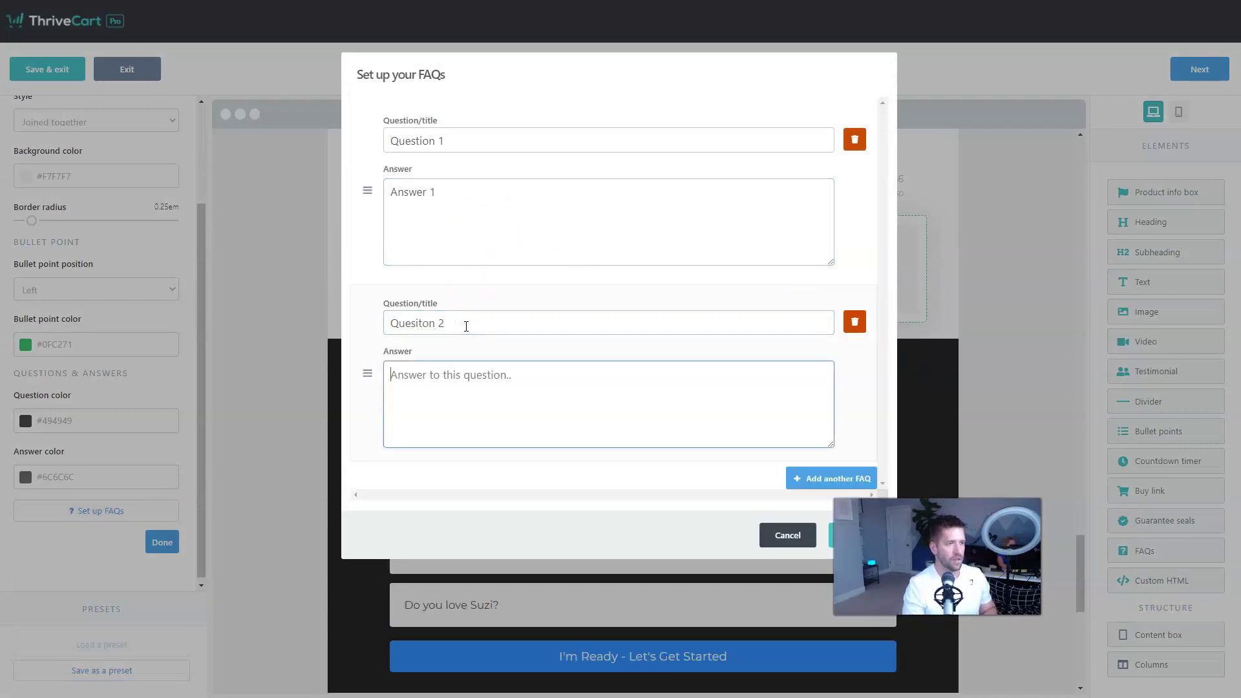
pyautogui.write('You get the picture')
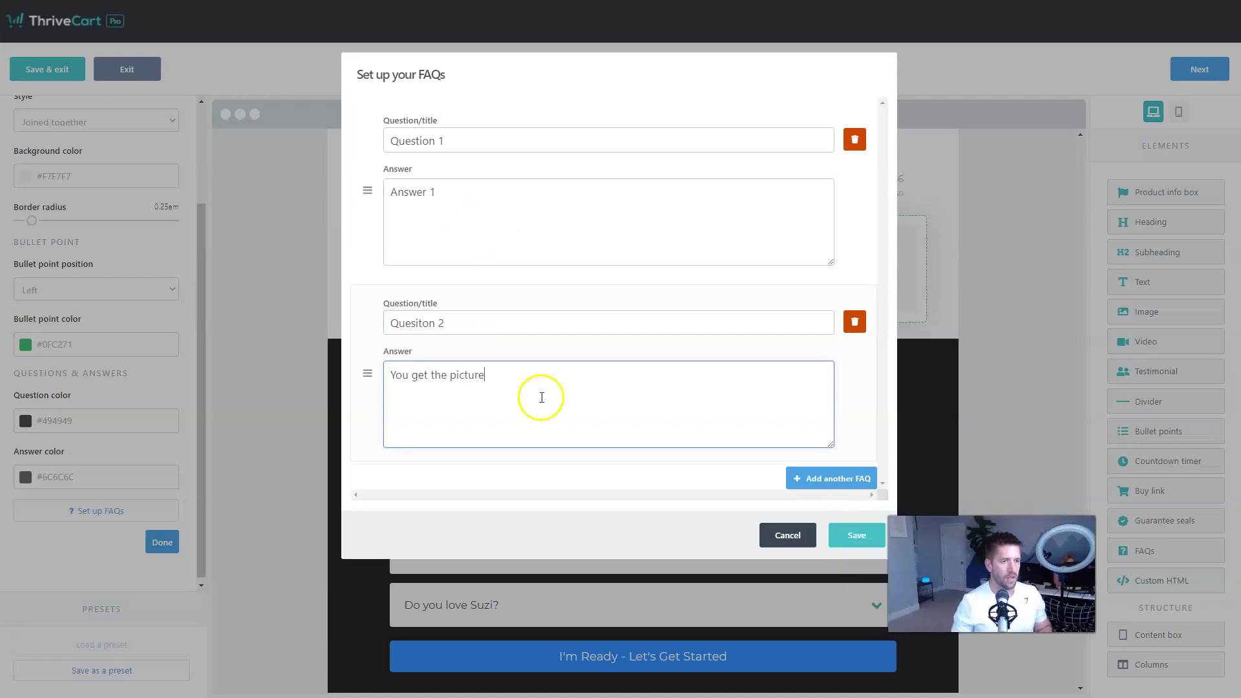
# - Save the FAQ entries and test expanding Question 1 and Quesiton 2 on the page
pyautogui.click(865, 534)
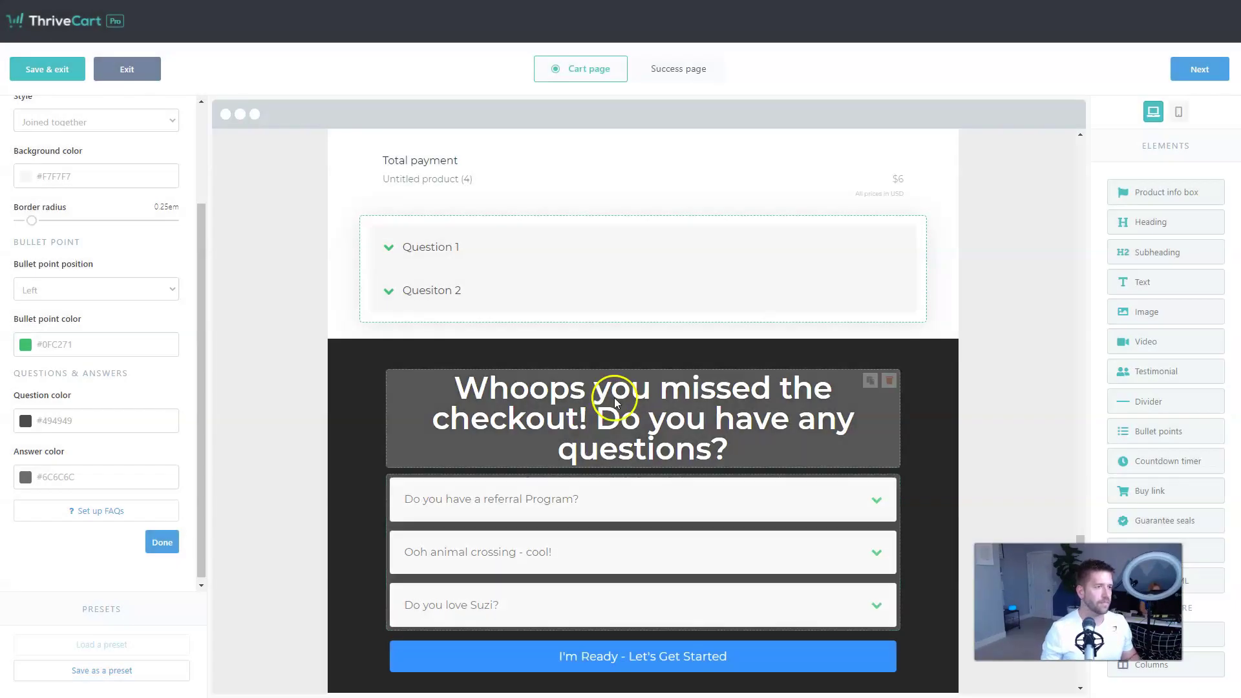
pyautogui.click(456, 251)
pyautogui.click(455, 252)
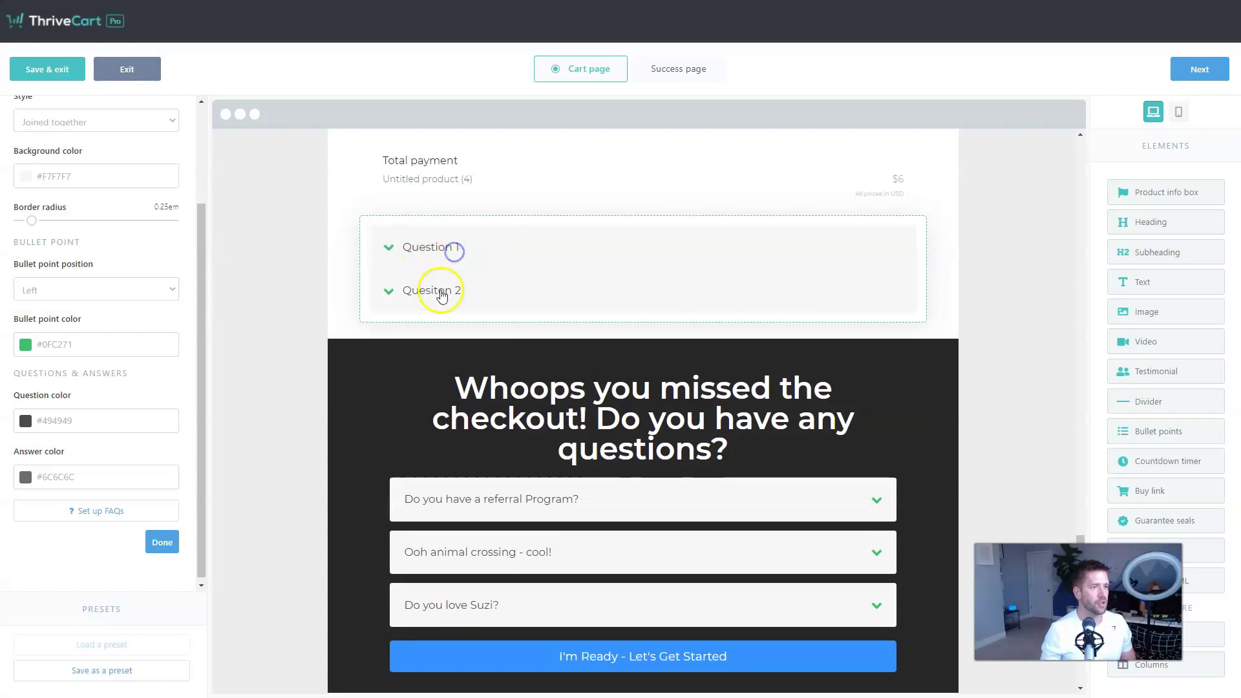
pyautogui.click(435, 289)
pyautogui.click(428, 291)
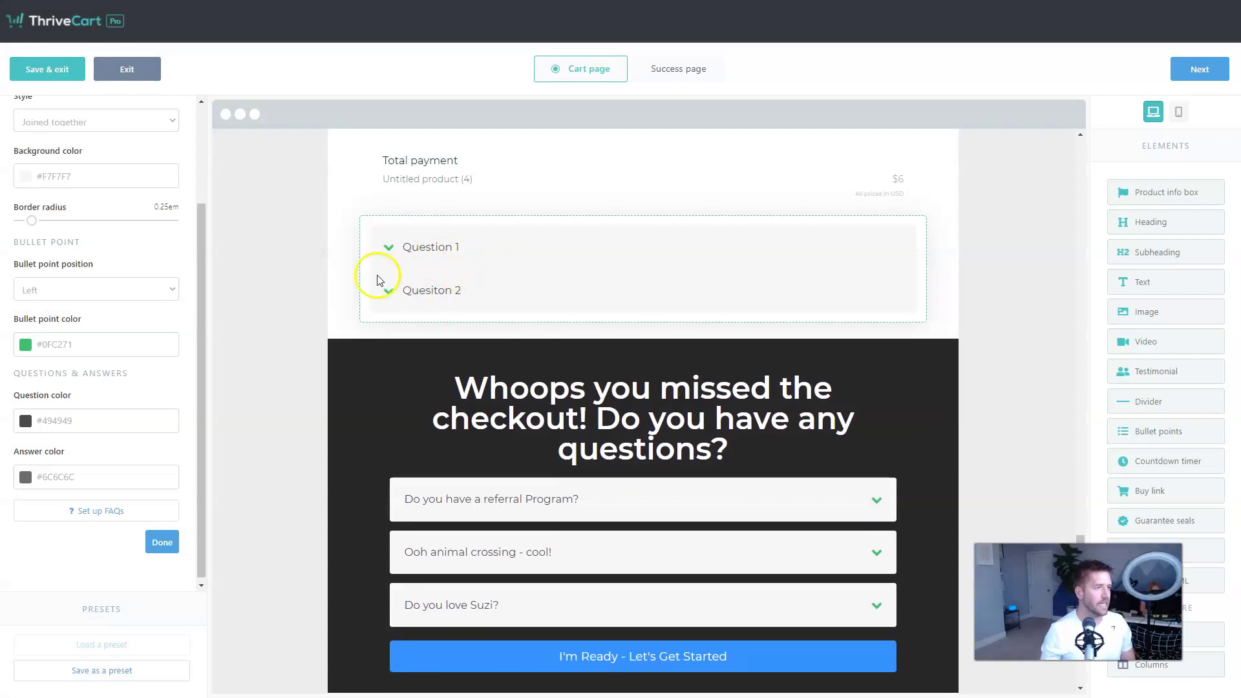
# - Set bullet color #0091FF, background #FF0000 and question text color #FAFAFA
pyautogui.click(25, 344)
pyautogui.click(88, 477)
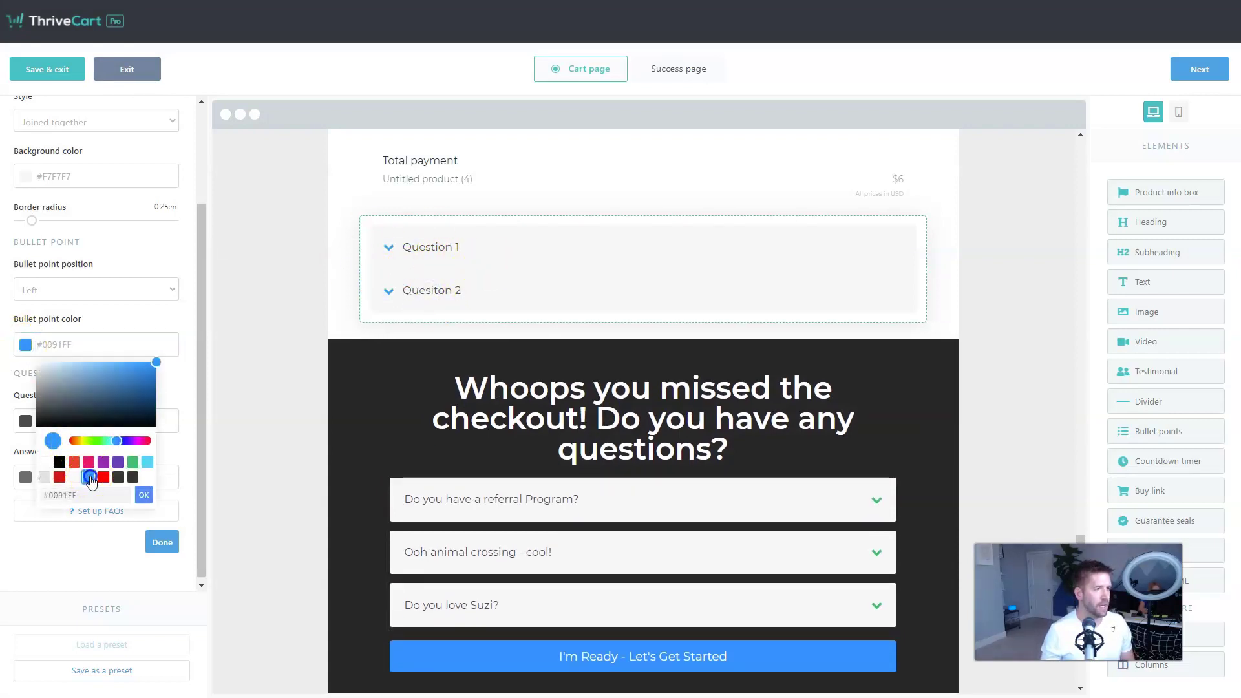
pyautogui.click(143, 495)
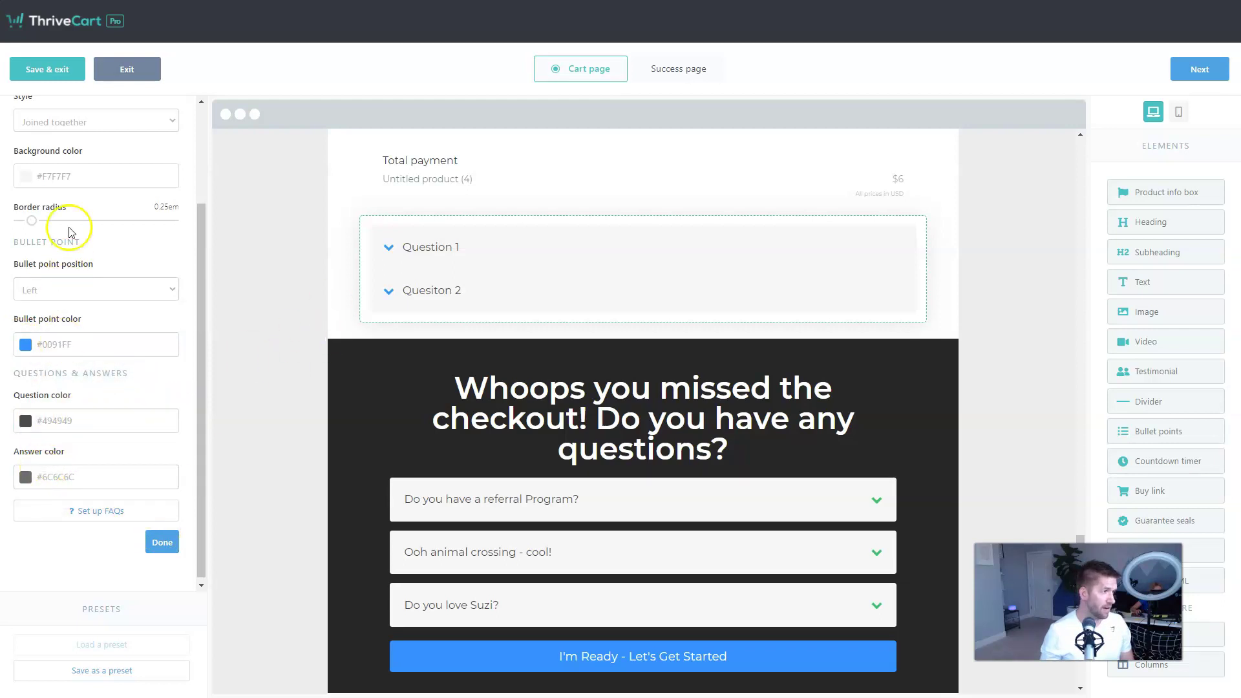
pyautogui.click(64, 176)
pyautogui.click(103, 295)
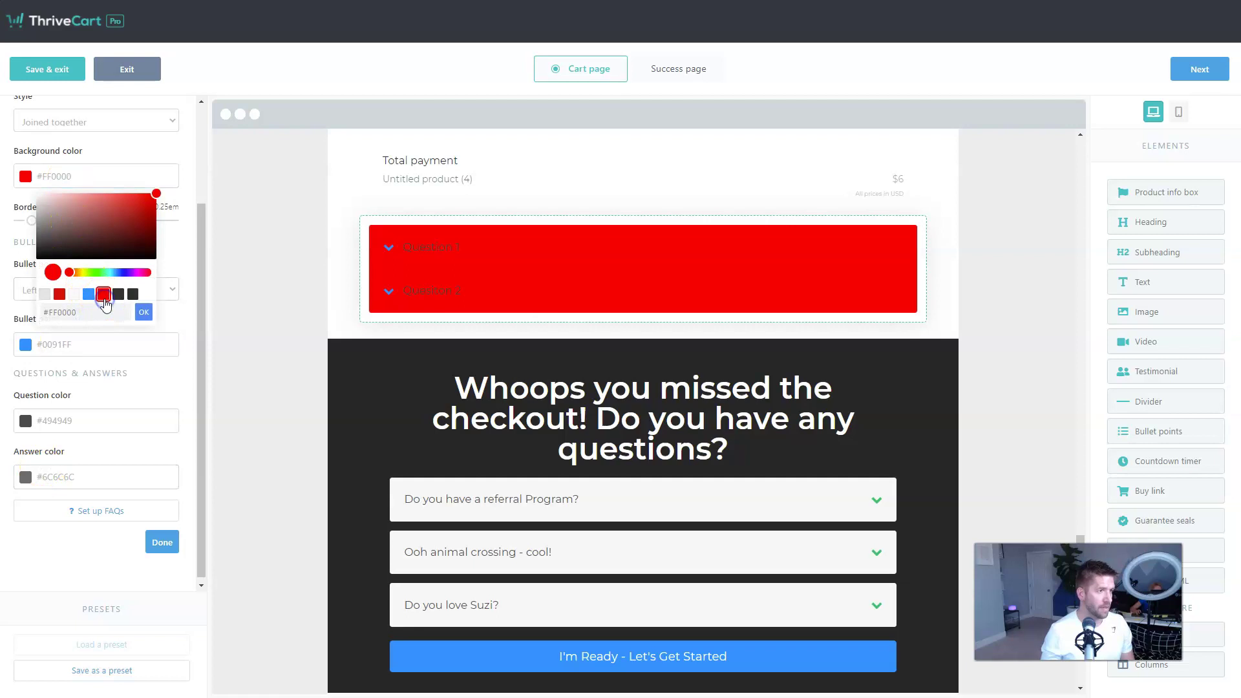
pyautogui.click(83, 424)
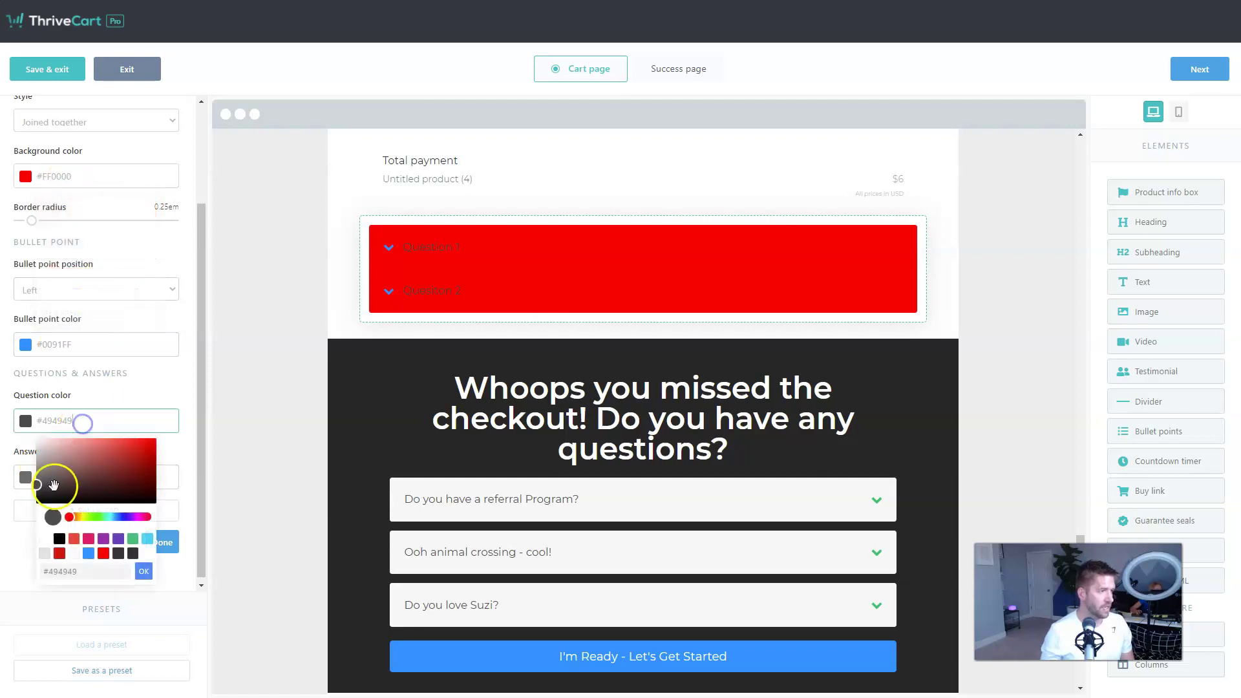
pyautogui.click(74, 553)
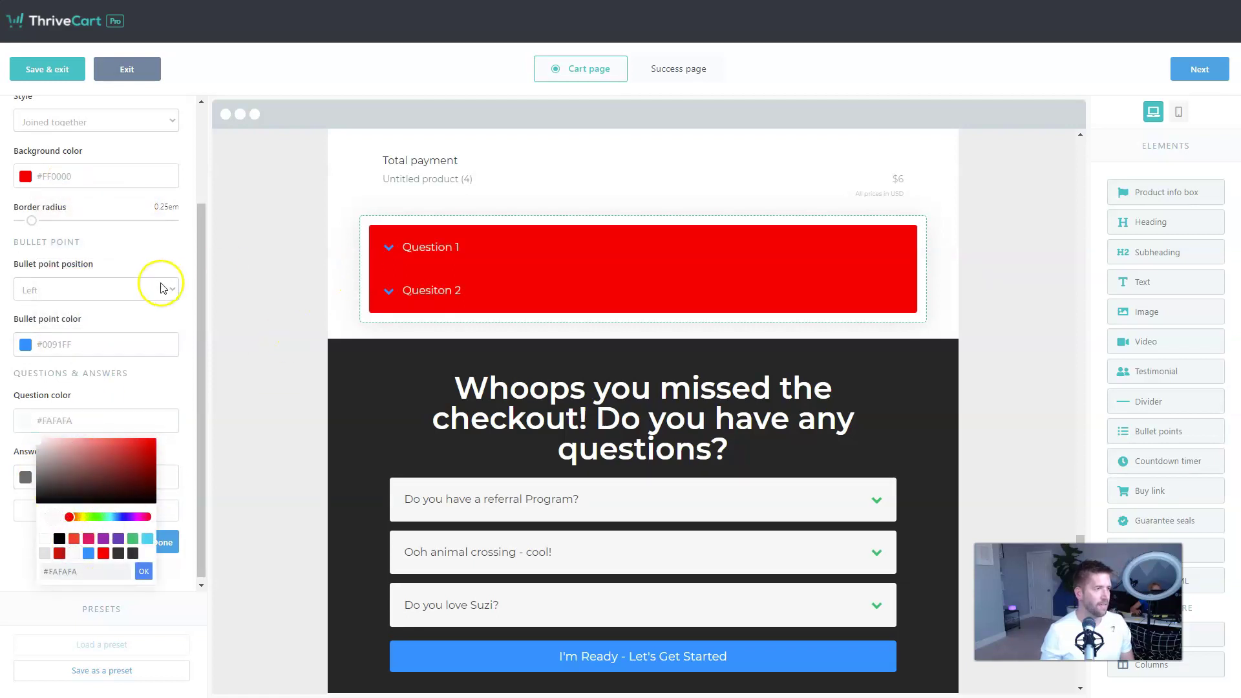
# - Switch the FAQ layout style to Separate
pyautogui.click(88, 123)
pyautogui.click(84, 153)
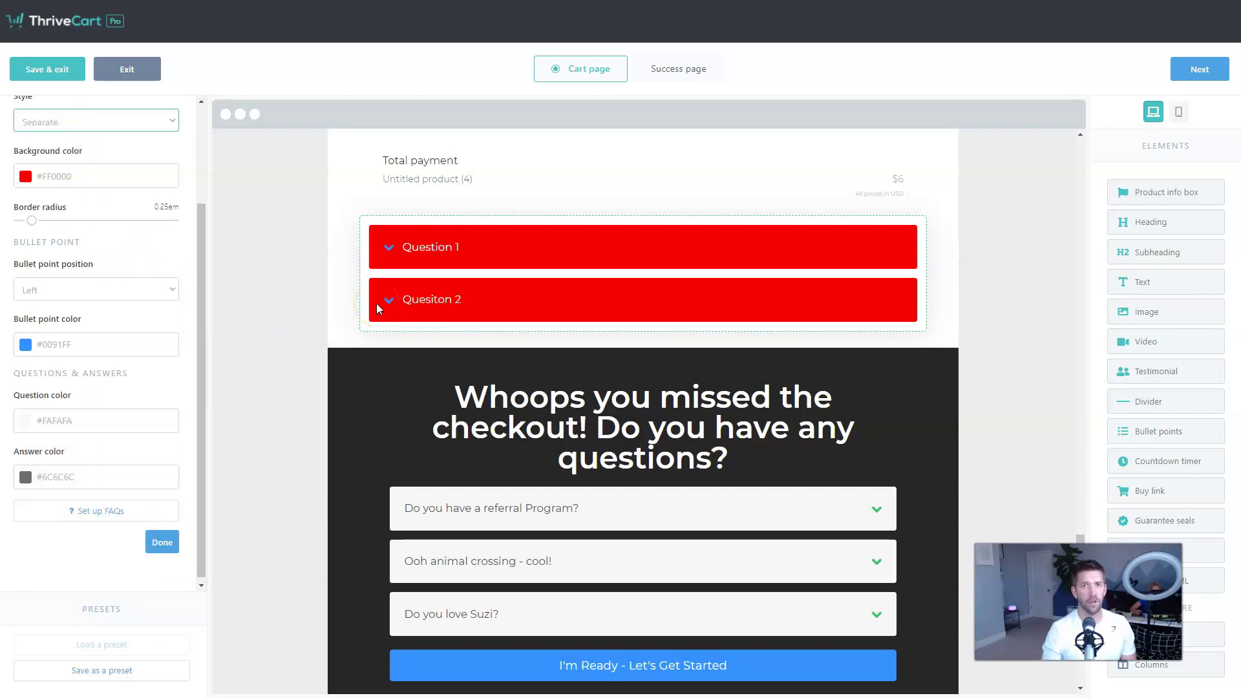
pyautogui.click(1032, 390)
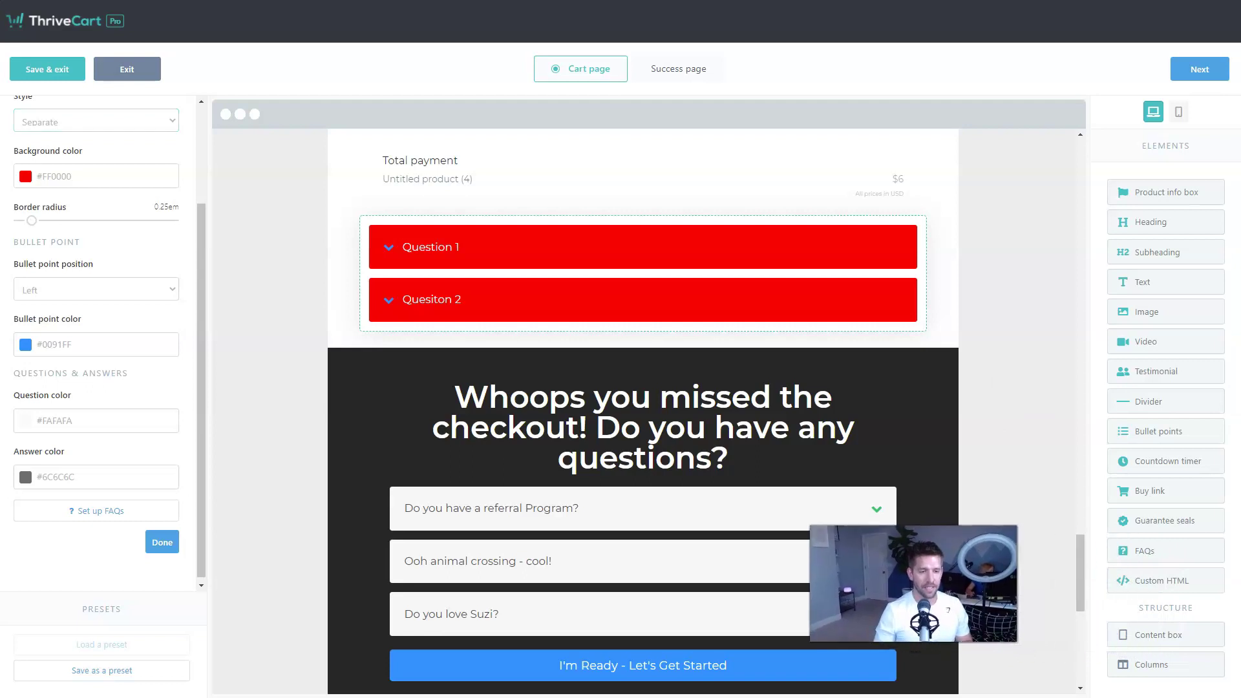
pyautogui.click(1159, 638)
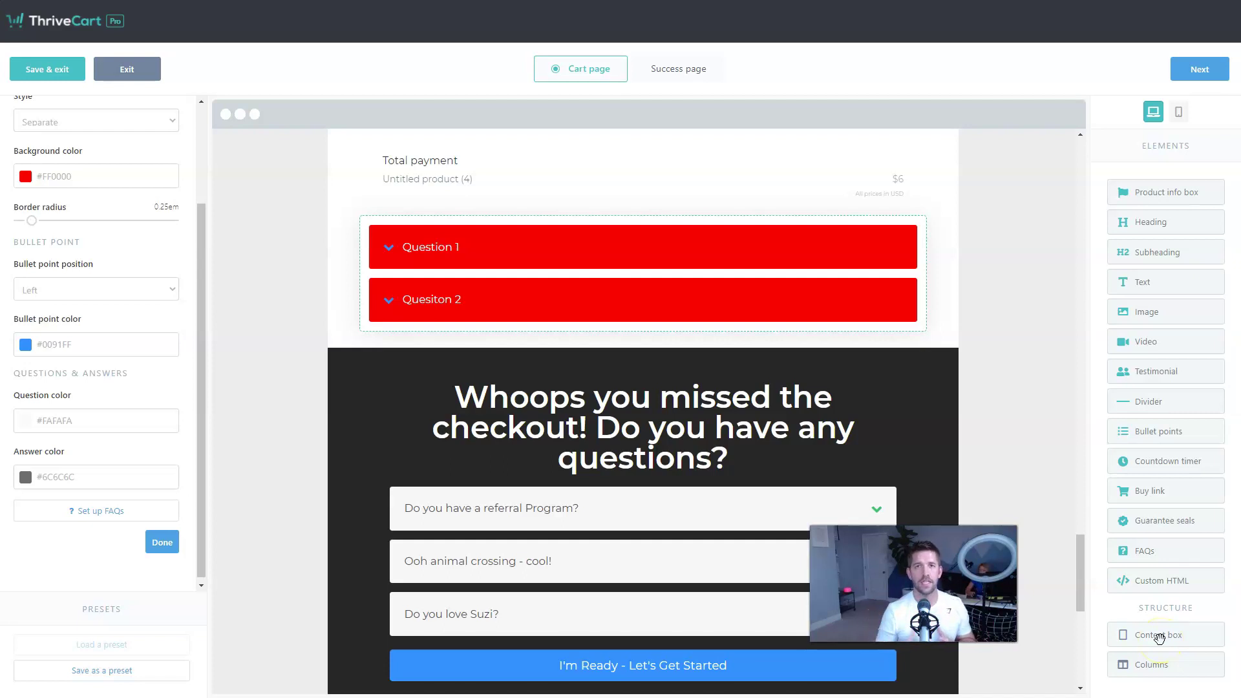
# - Scroll through the preview to review the FAQ's separate red boxes and blue bullets
pyautogui.scroll(7, 803, 396)
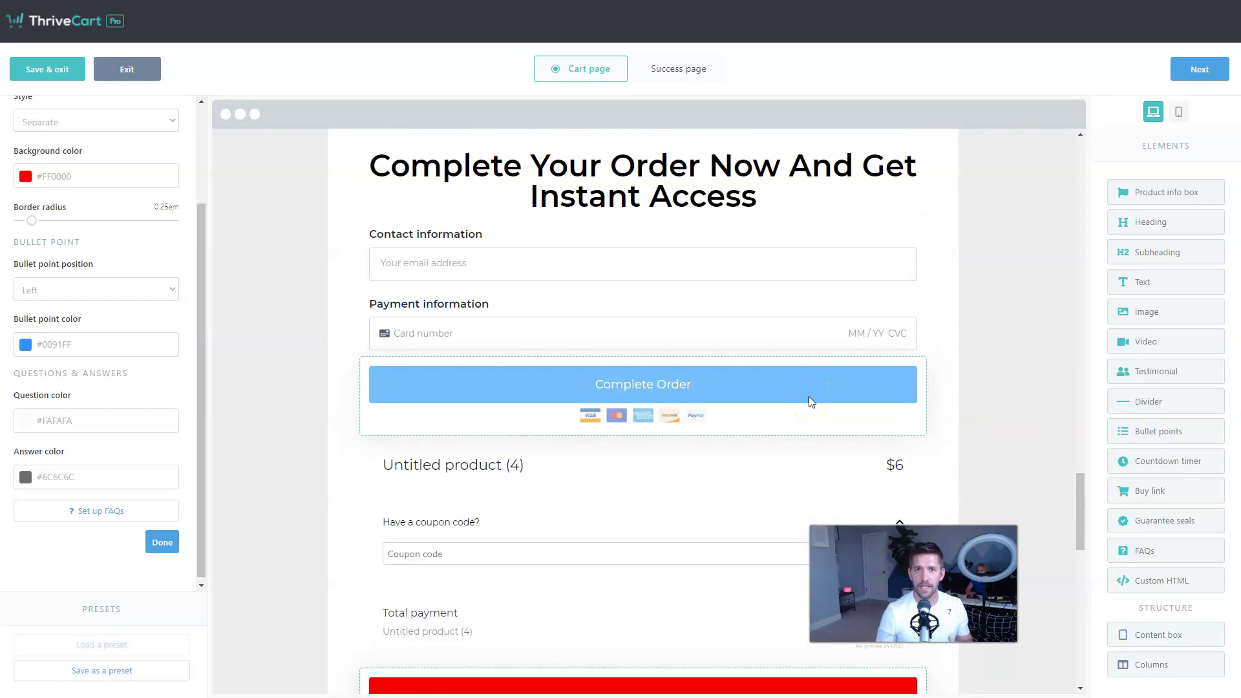
pyautogui.scroll(14, 808, 401)
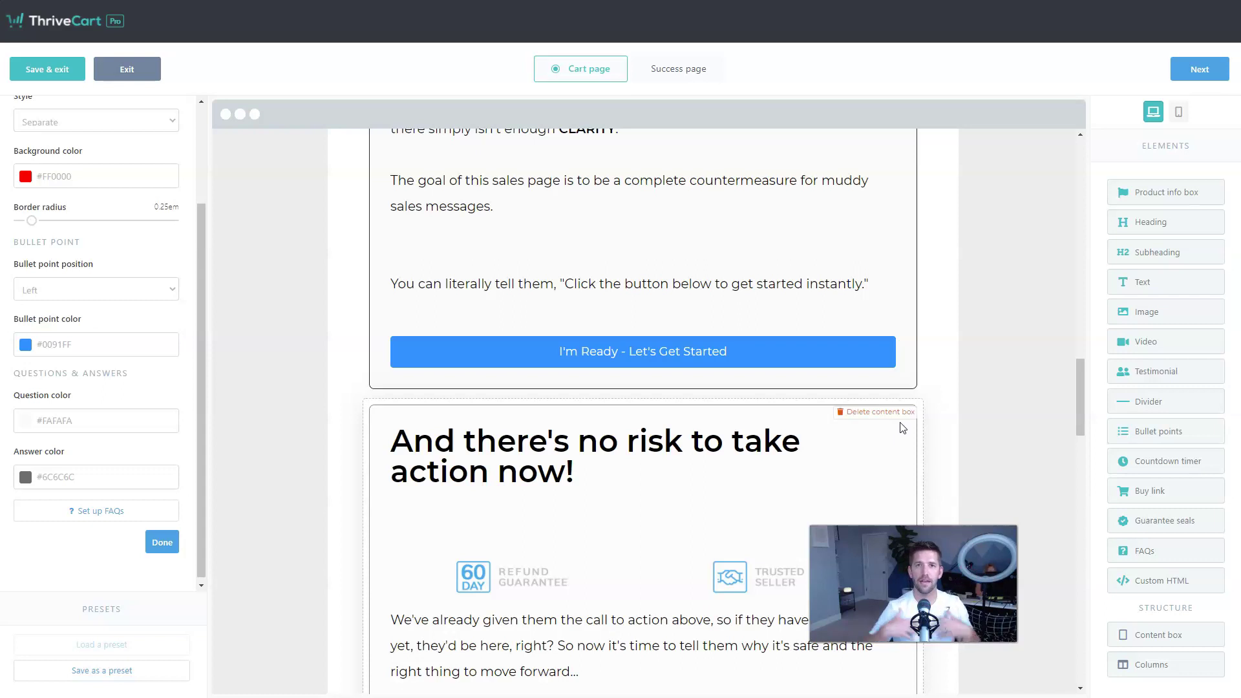
pyautogui.click(908, 386)
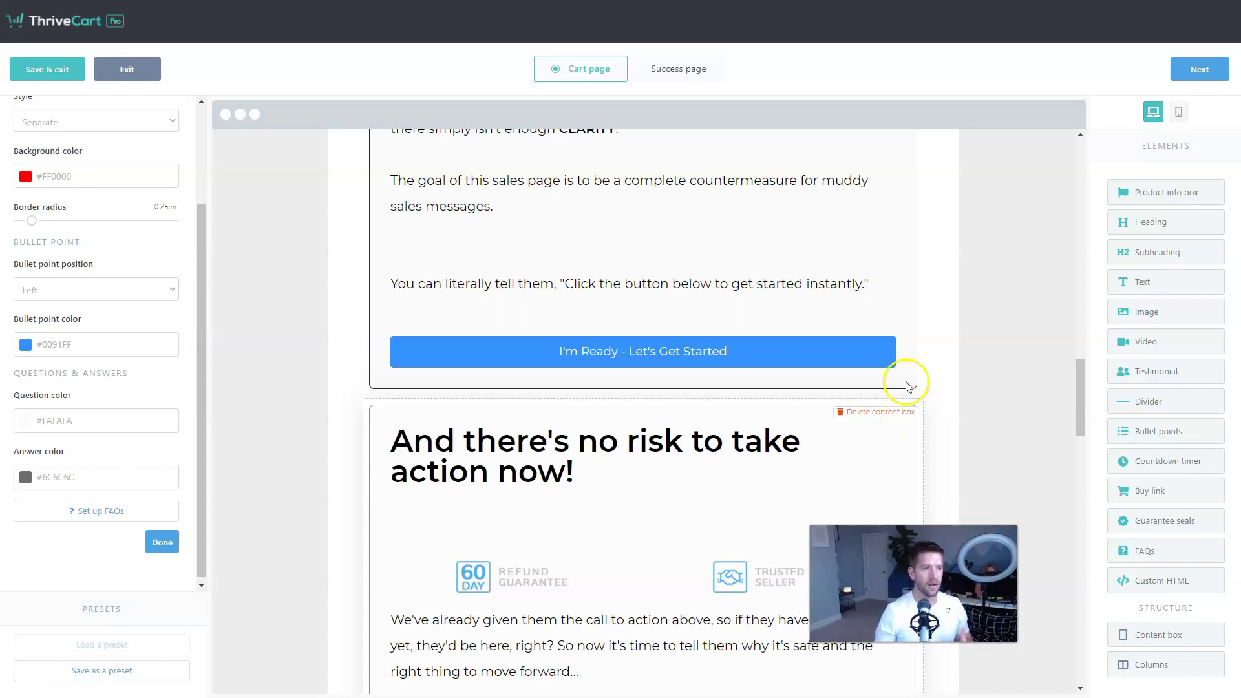
pyautogui.scroll(10, 734, 300)
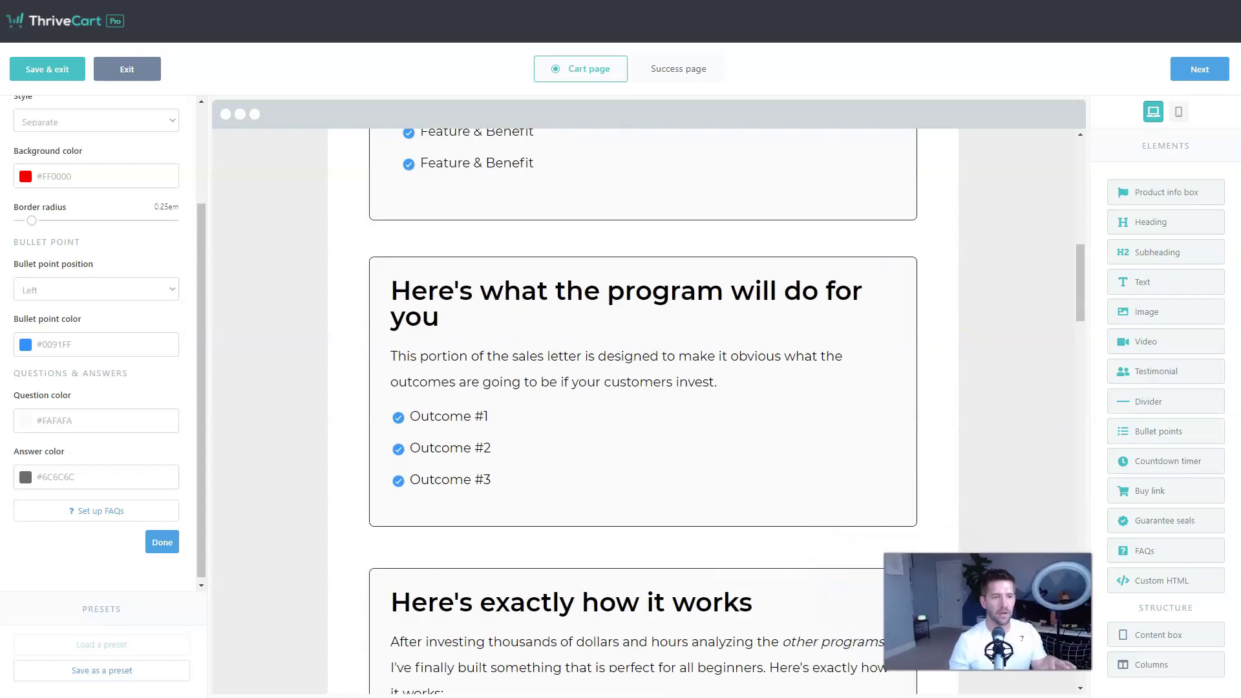
pyautogui.scroll(10, 925, 510)
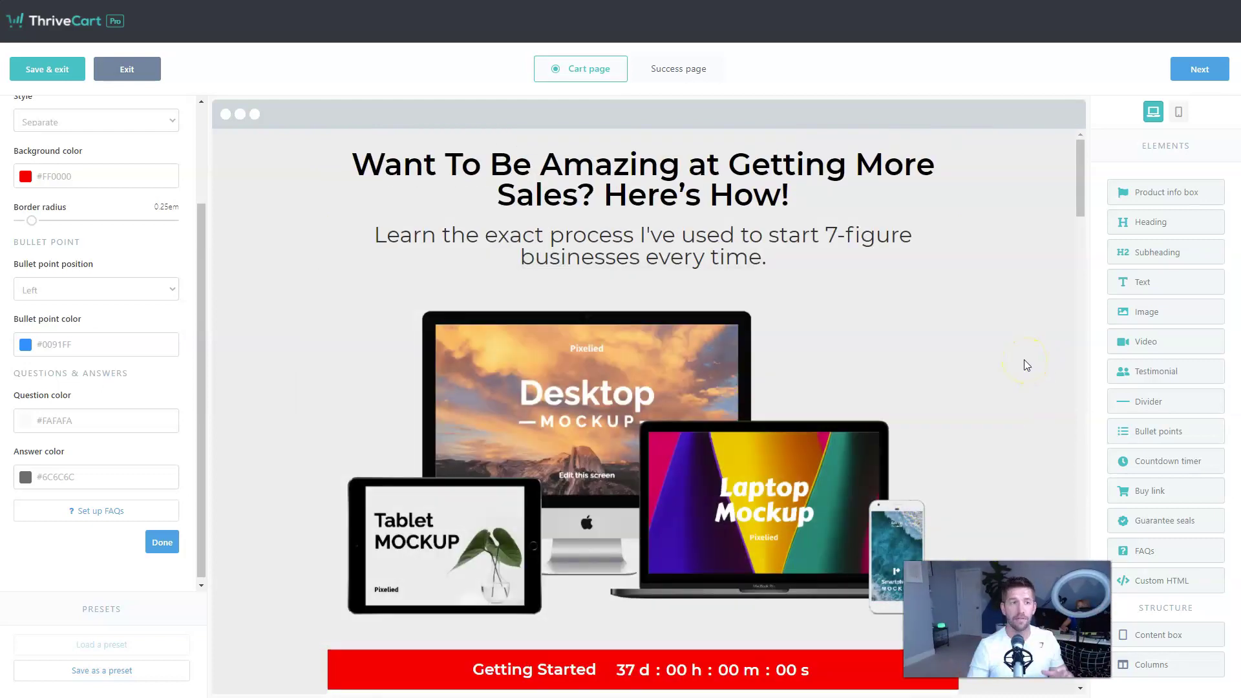
pyautogui.scroll(-8, 1027, 365)
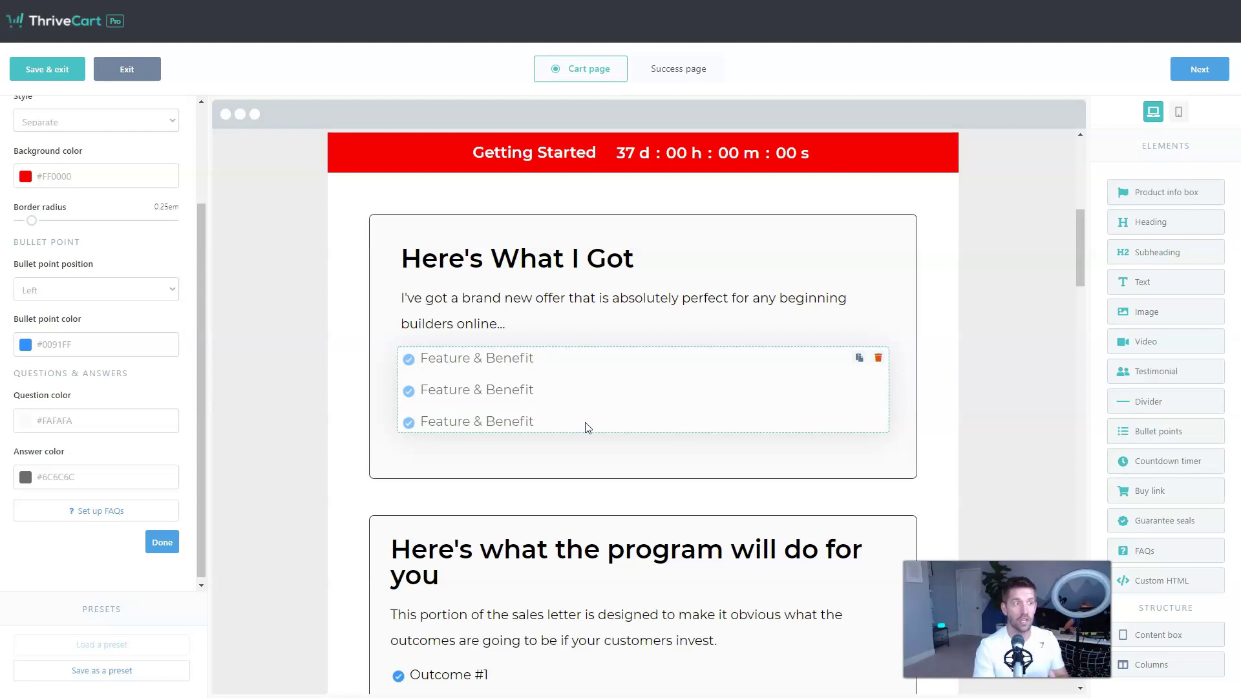
pyautogui.scroll(-10, 510, 349)
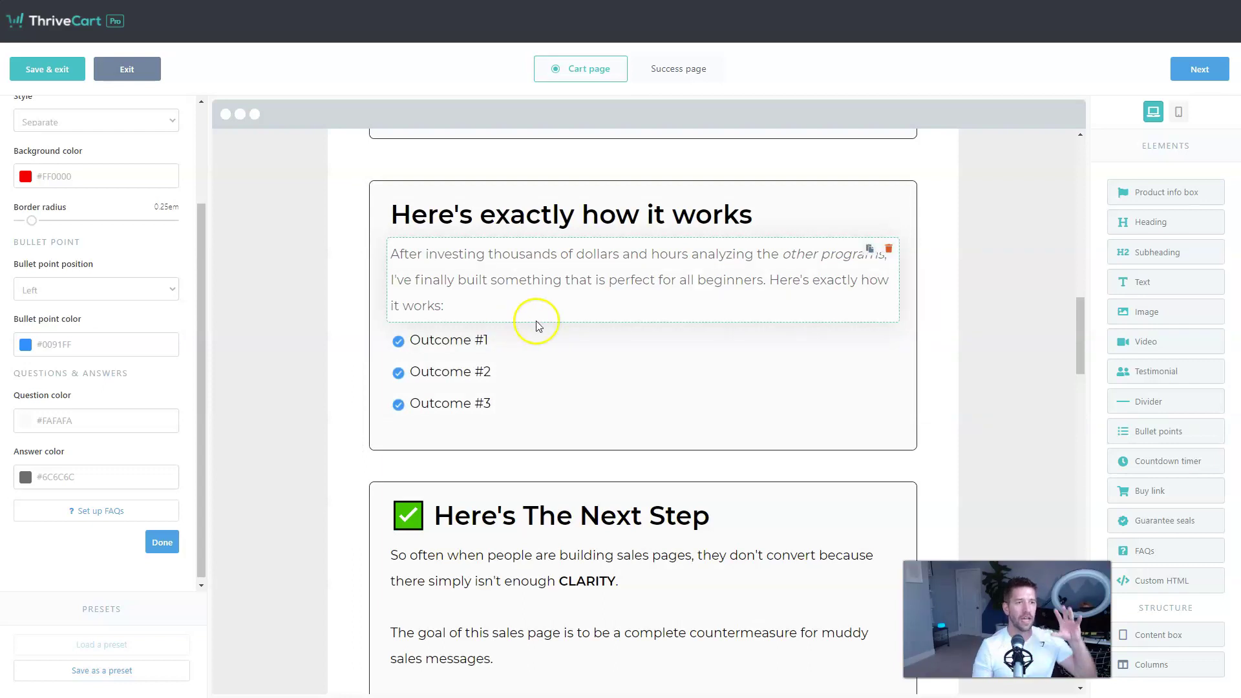
pyautogui.scroll(2, 539, 323)
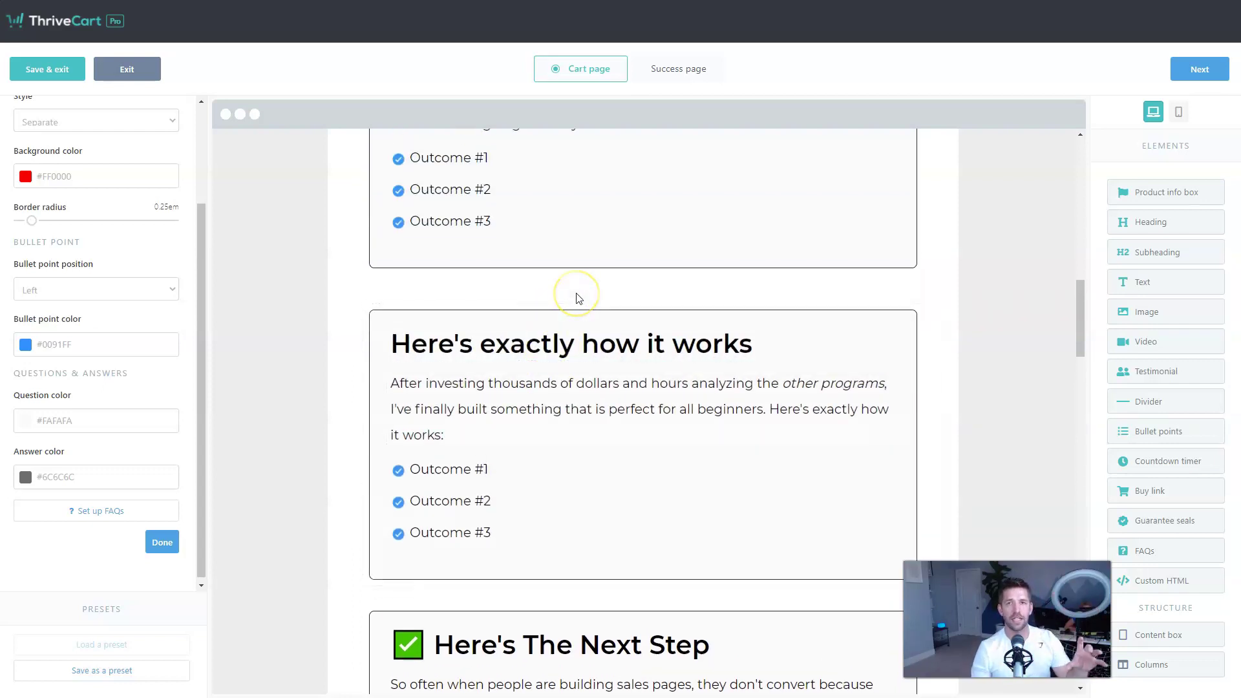
pyautogui.scroll(3, 580, 299)
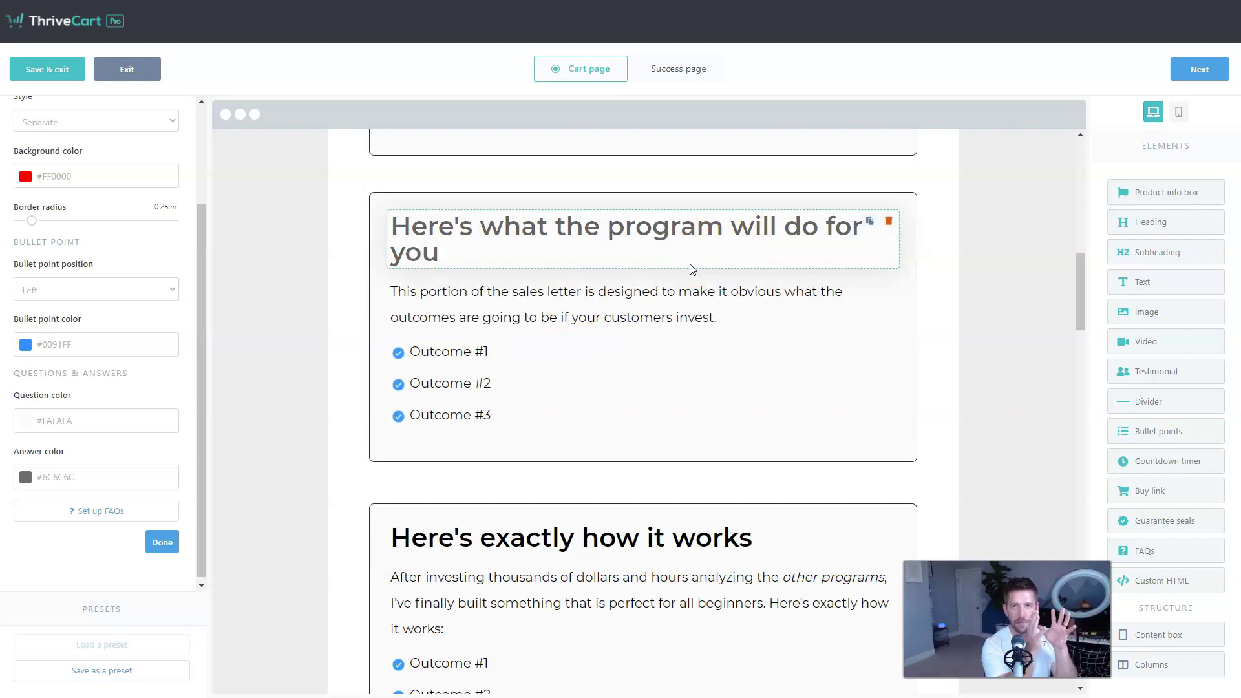
pyautogui.scroll(-2, 679, 269)
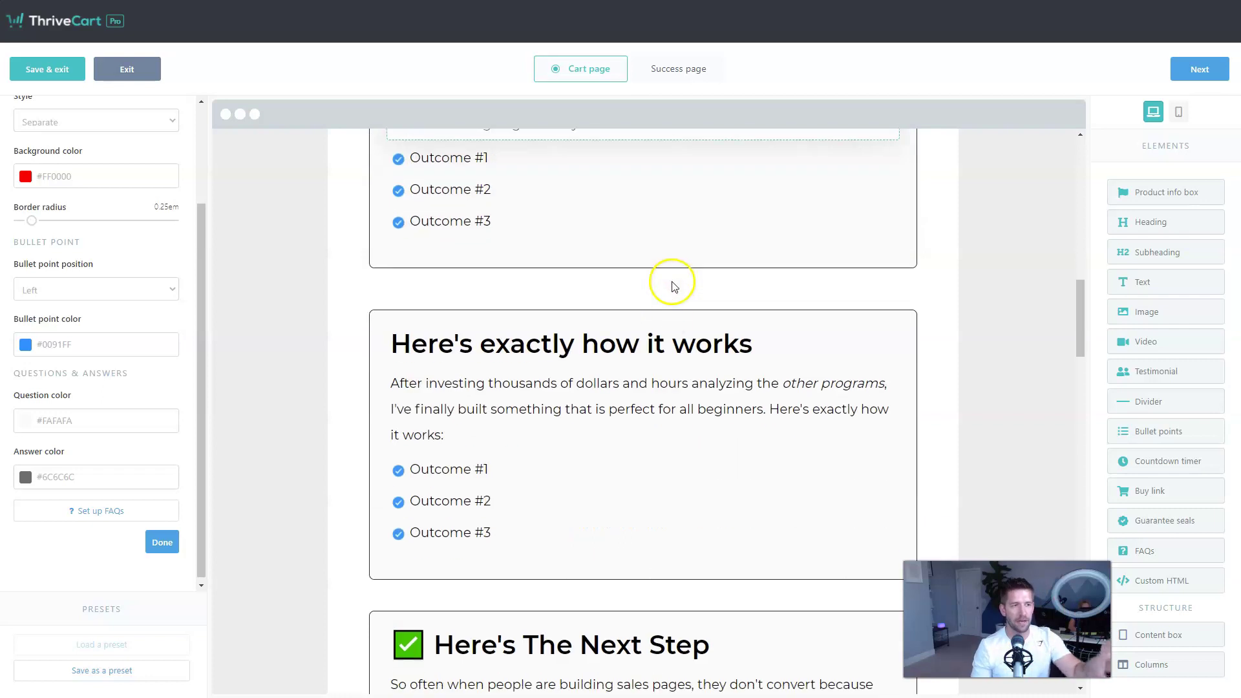
pyautogui.scroll(-1, 682, 458)
pyautogui.scroll(-2, 690, 474)
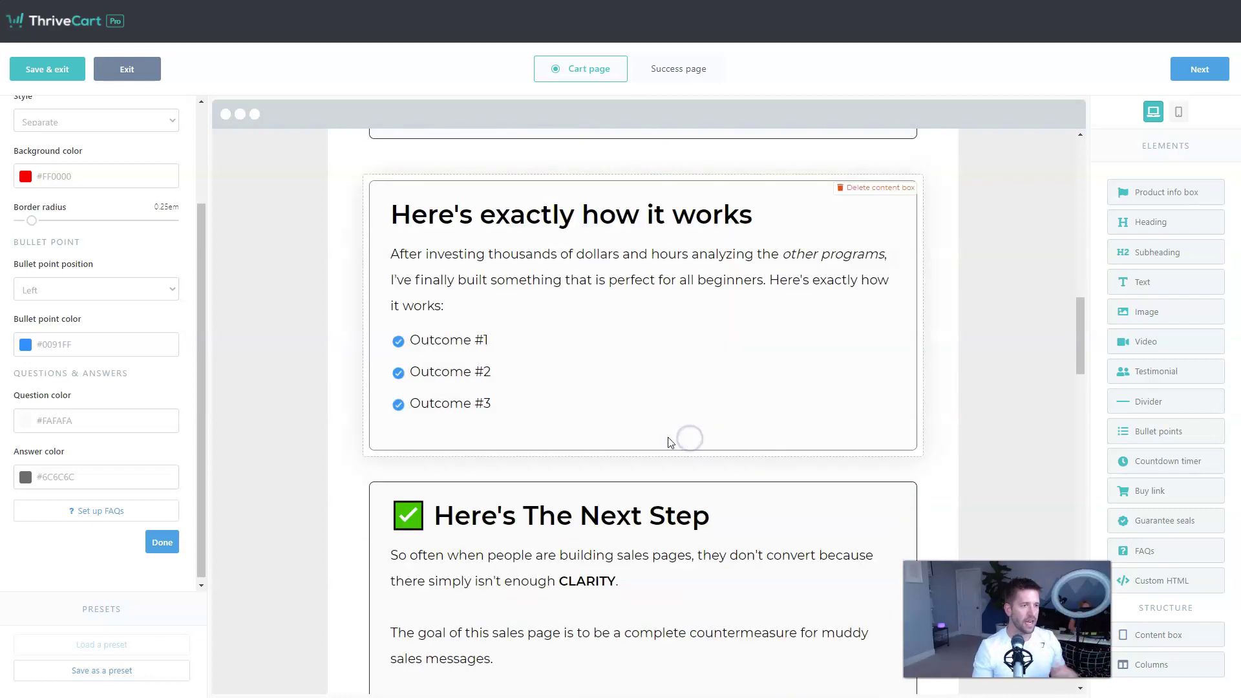
# - Add a content box below 'Here's exactly how it works' with a testimonial headed 'See what they think'
pyautogui.click(669, 442)
pyautogui.moveTo(1171, 636); pyautogui.dragTo(643, 488)
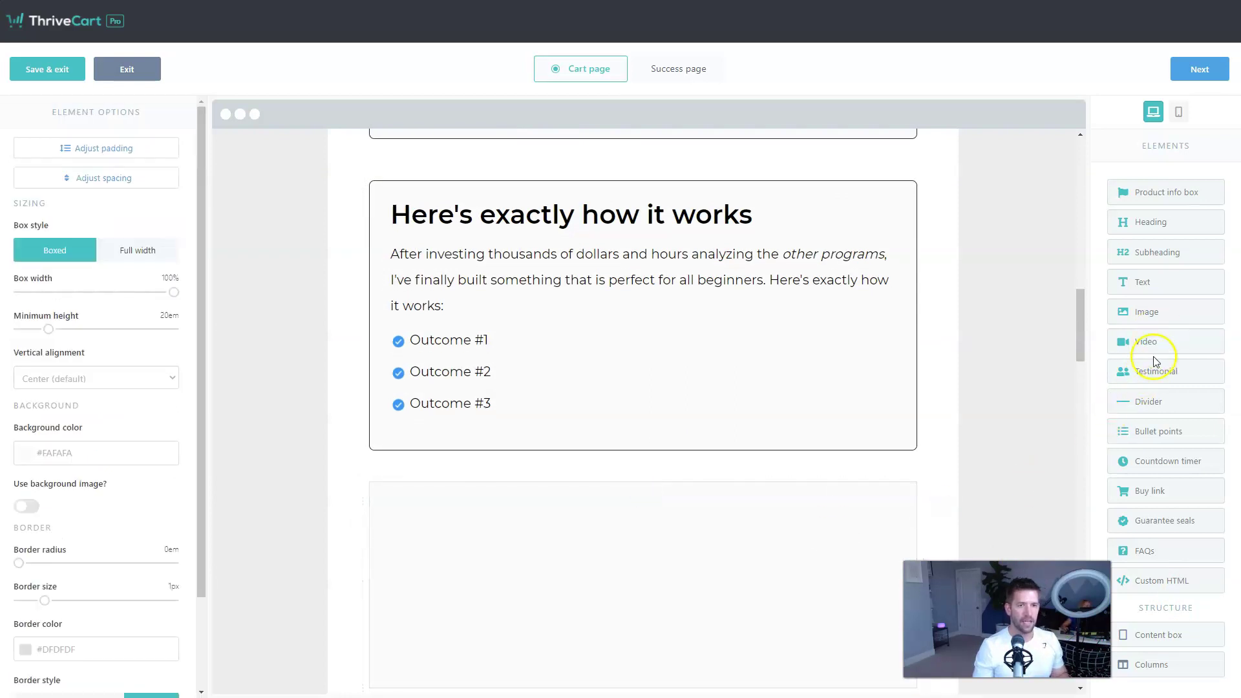
pyautogui.moveTo(1156, 361); pyautogui.dragTo(653, 571)
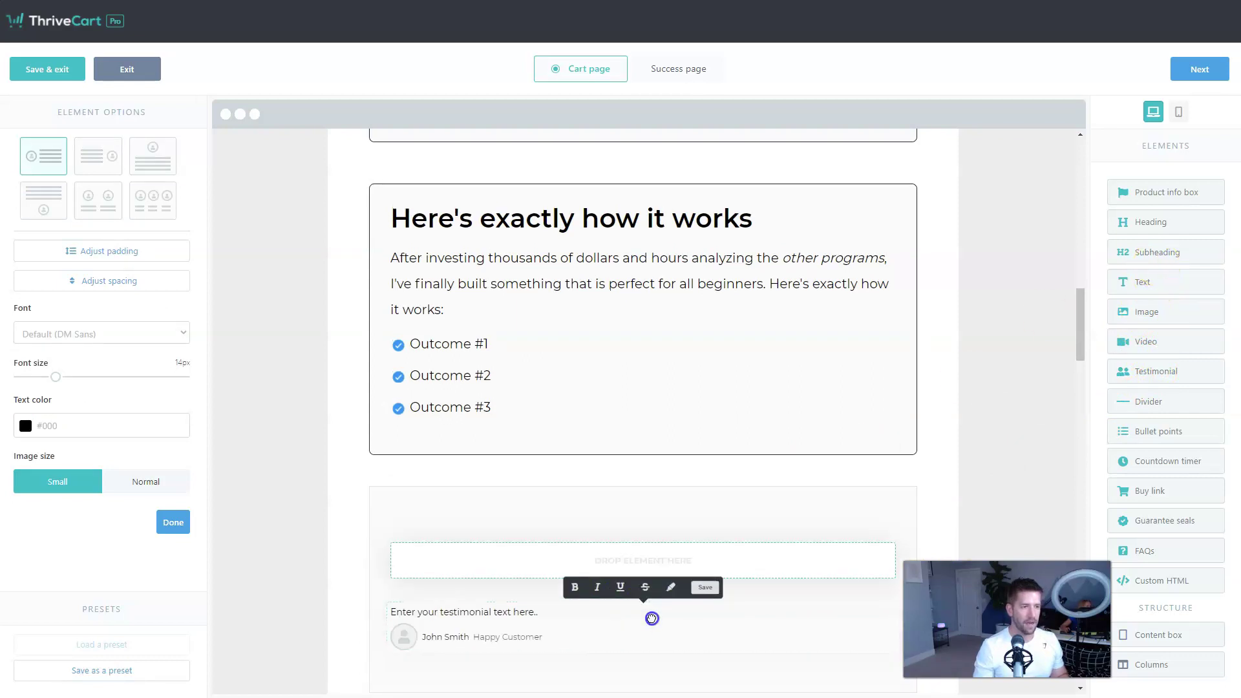
pyautogui.click(623, 564)
pyautogui.click(539, 554)
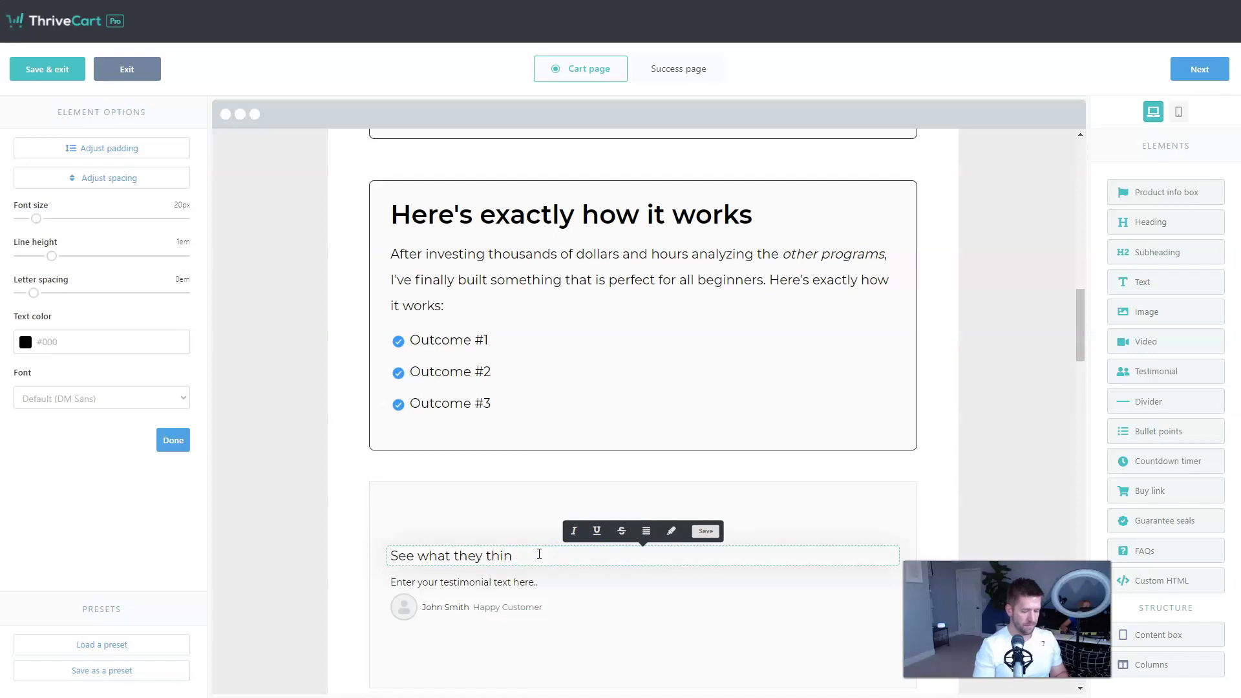
pyautogui.click(517, 518)
pyautogui.scroll(-3, 524, 491)
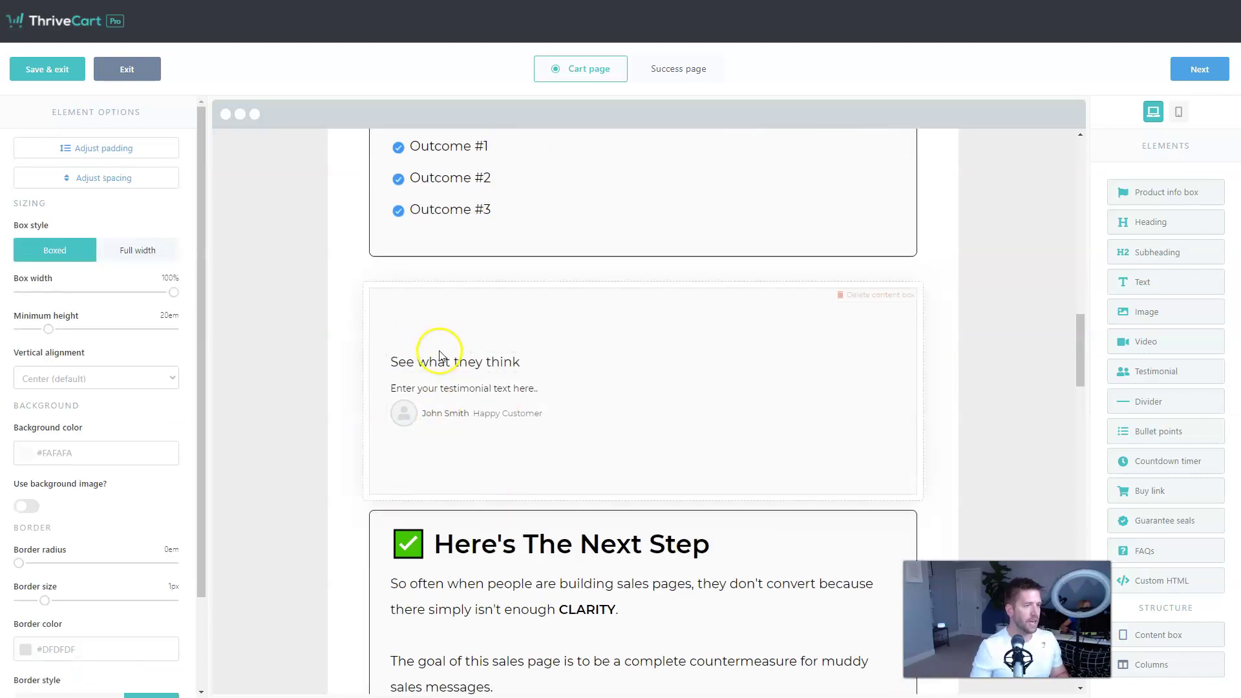
# - Try top, bottom and center vertical alignment, settling on center, and lower the minimum height
pyautogui.click(75, 378)
pyautogui.click(71, 396)
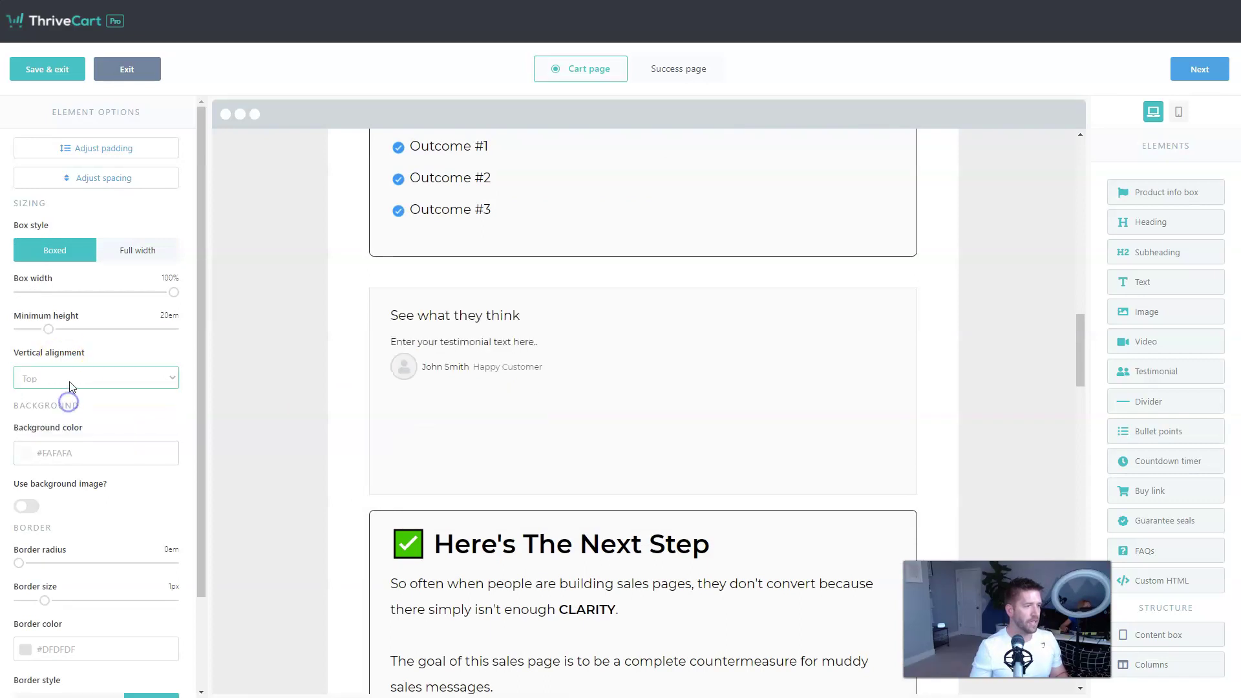
pyautogui.click(70, 378)
pyautogui.click(72, 422)
pyautogui.click(70, 379)
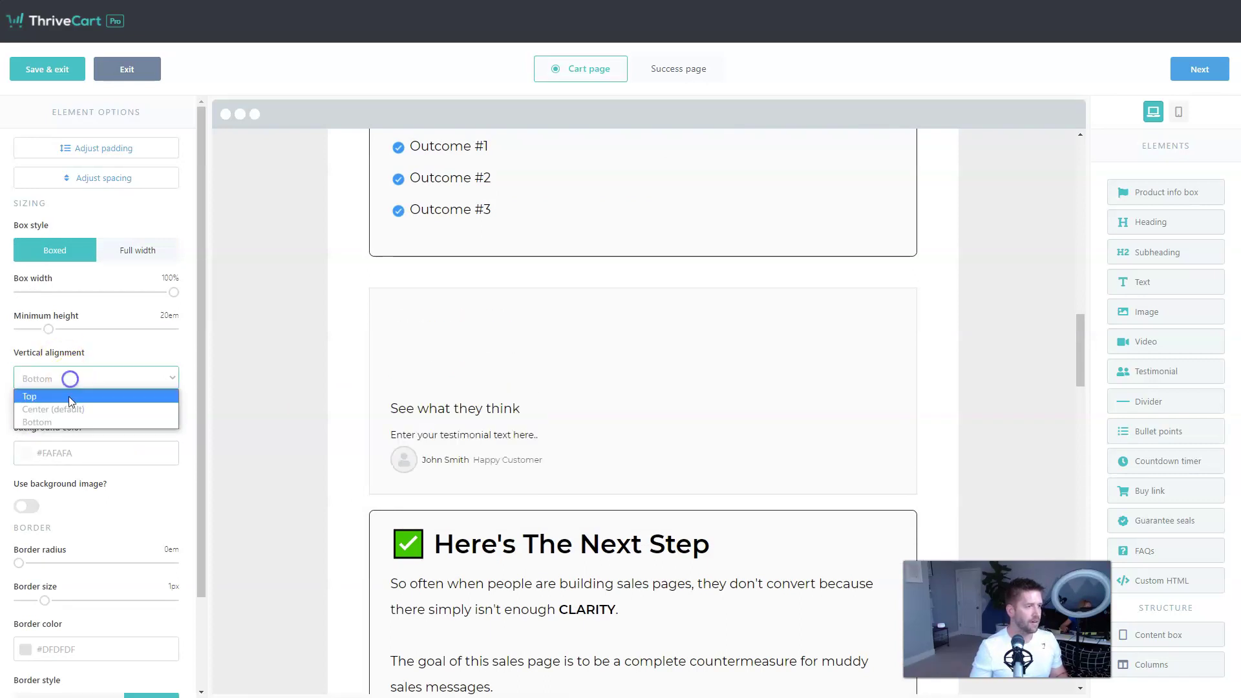
pyautogui.click(70, 409)
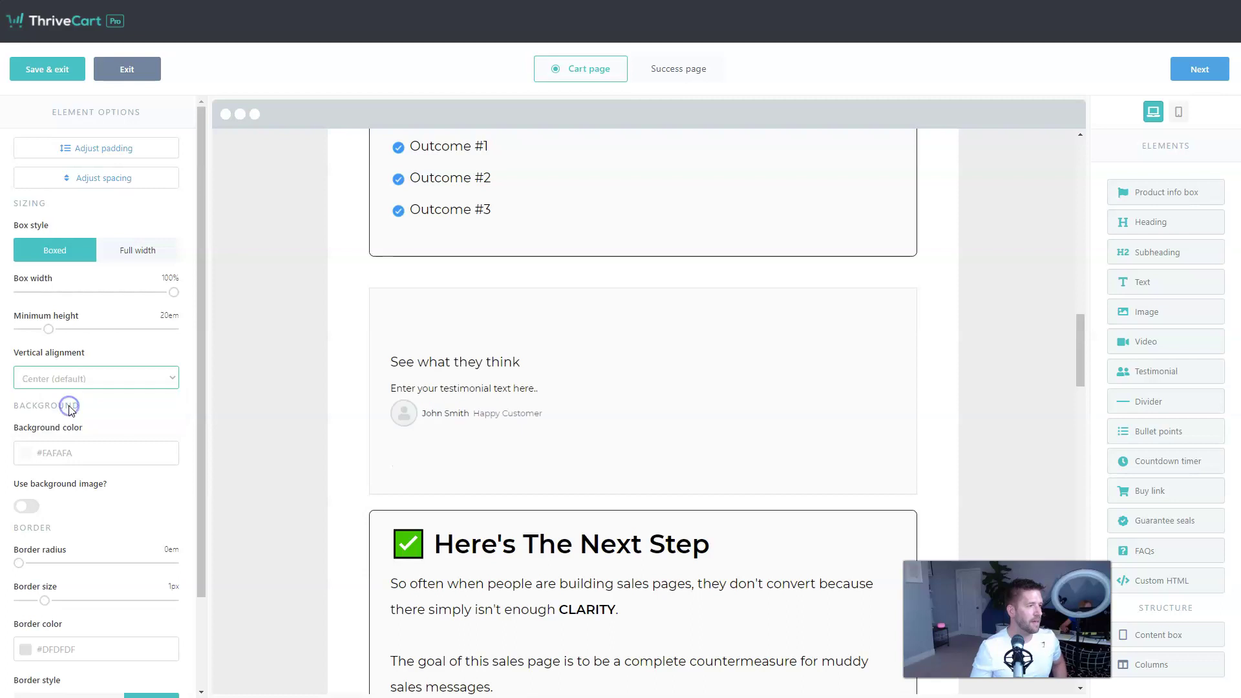
pyautogui.moveTo(43, 334)
pyautogui.mouseDown()
pyautogui.moveTo(100, 333)
pyautogui.moveTo(44, 333)
pyautogui.mouseUp()
# - Give the testimonial box a 2px #0091FF blue border with rounded corners
pyautogui.click(29, 647)
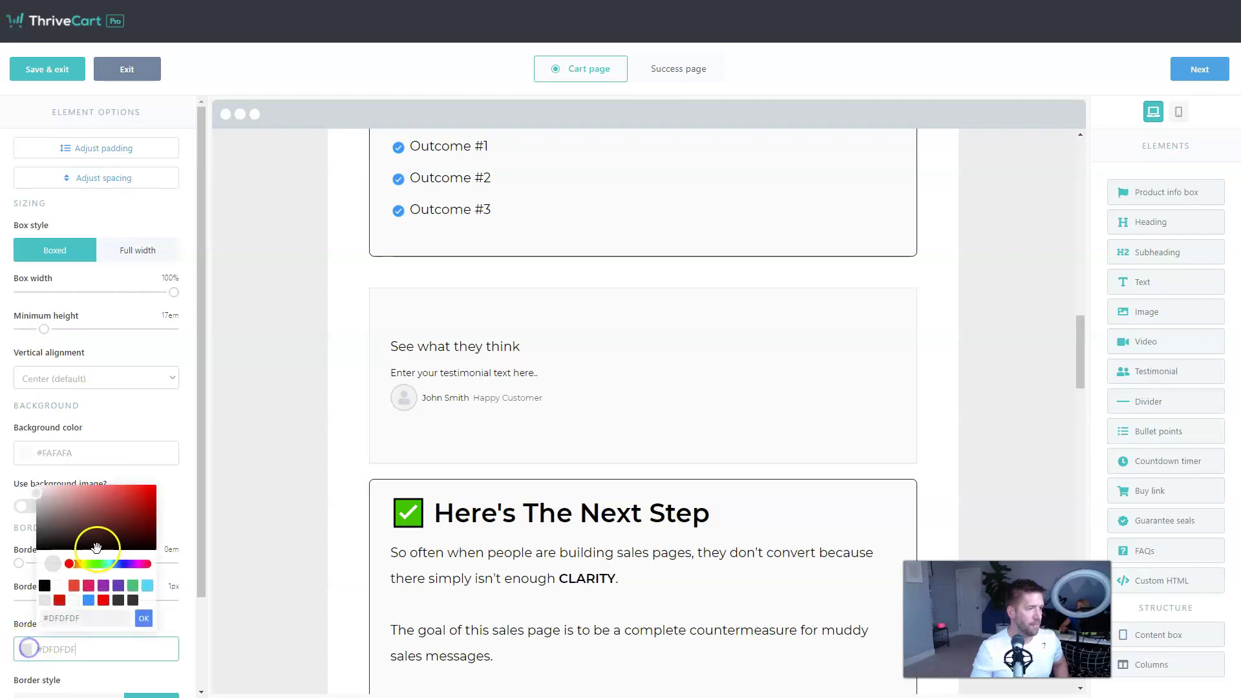
pyautogui.click(89, 600)
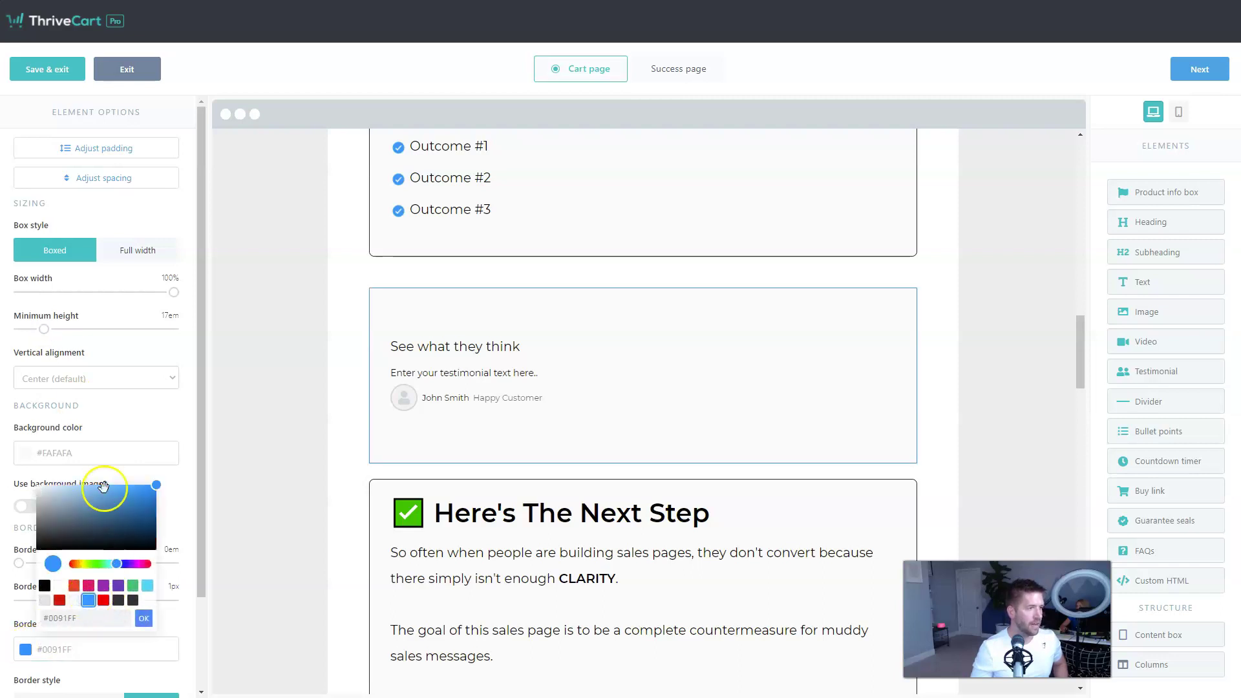
pyautogui.click(180, 486)
pyautogui.click(46, 600)
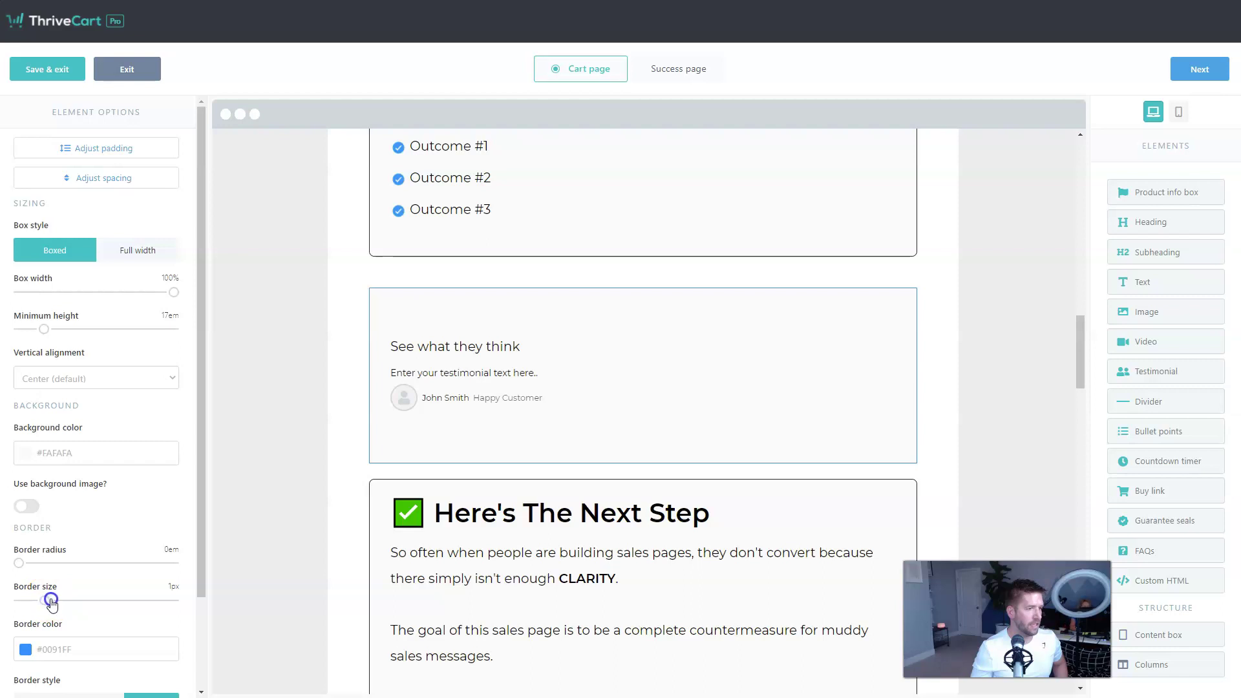
pyautogui.moveTo(51, 602); pyautogui.dragTo(68, 604)
pyautogui.moveTo(19, 564); pyautogui.dragTo(35, 566)
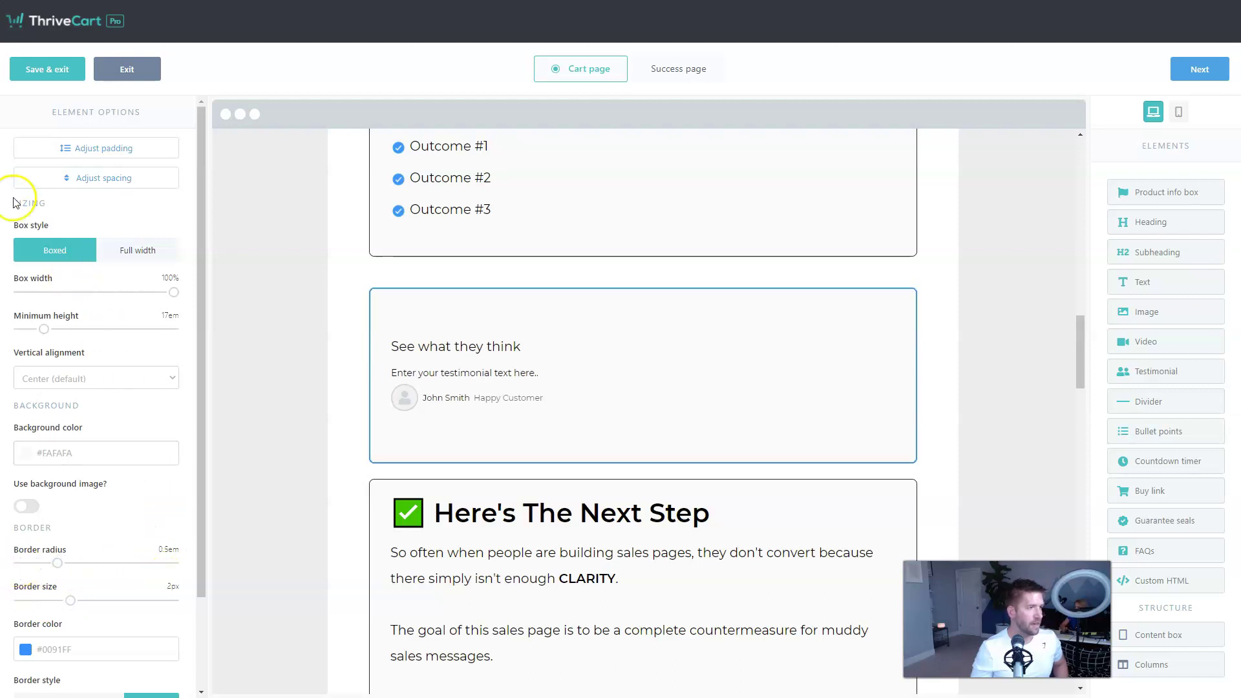
# - Set the box background to #303030 and the 'See what they think' heading to white
pyautogui.click(25, 453)
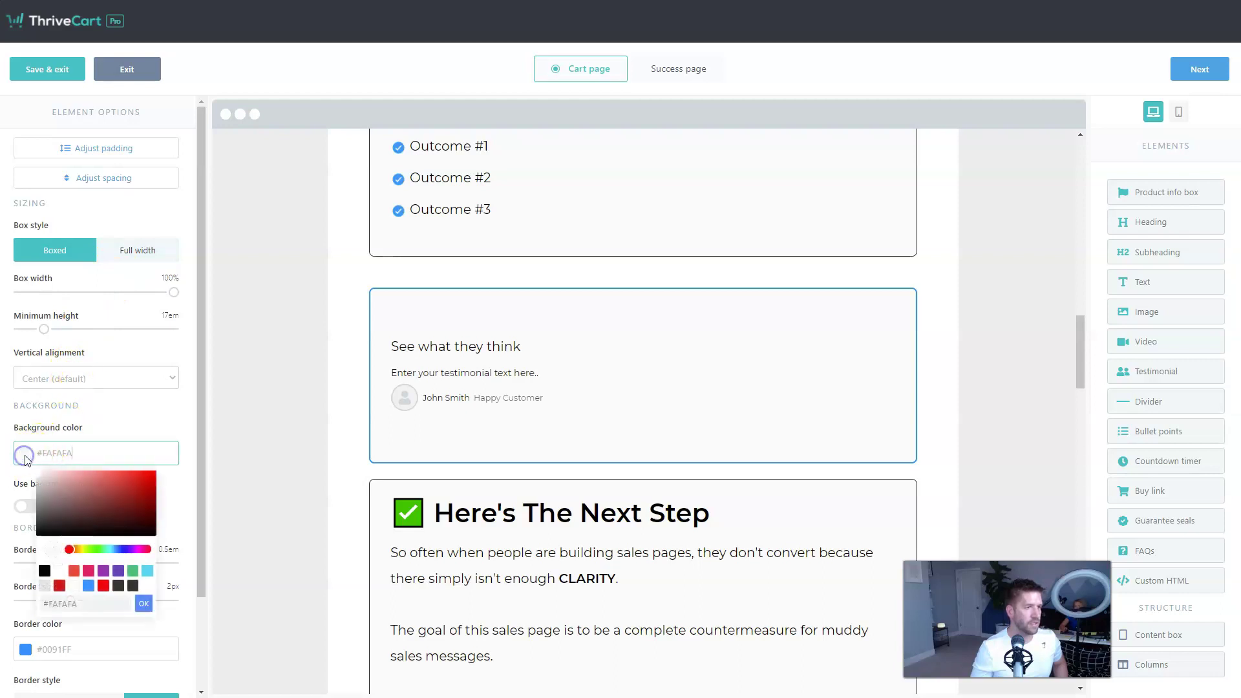
pyautogui.click(133, 585)
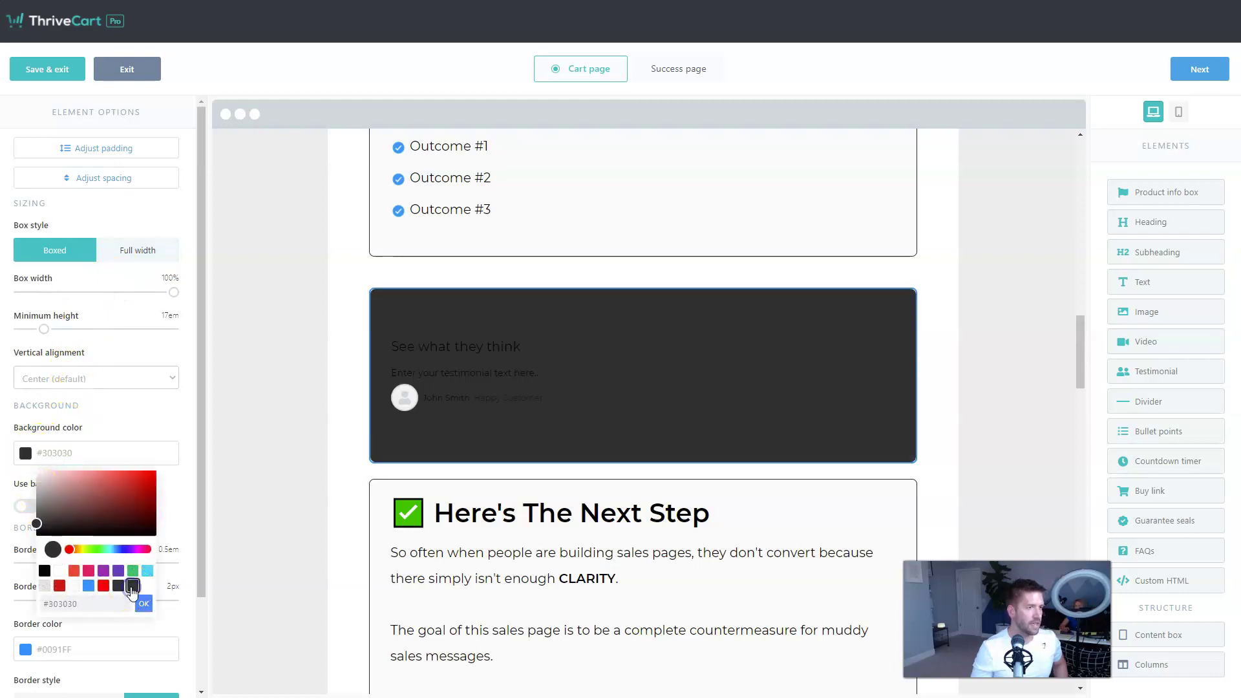
pyautogui.click(468, 346)
pyautogui.click(49, 339)
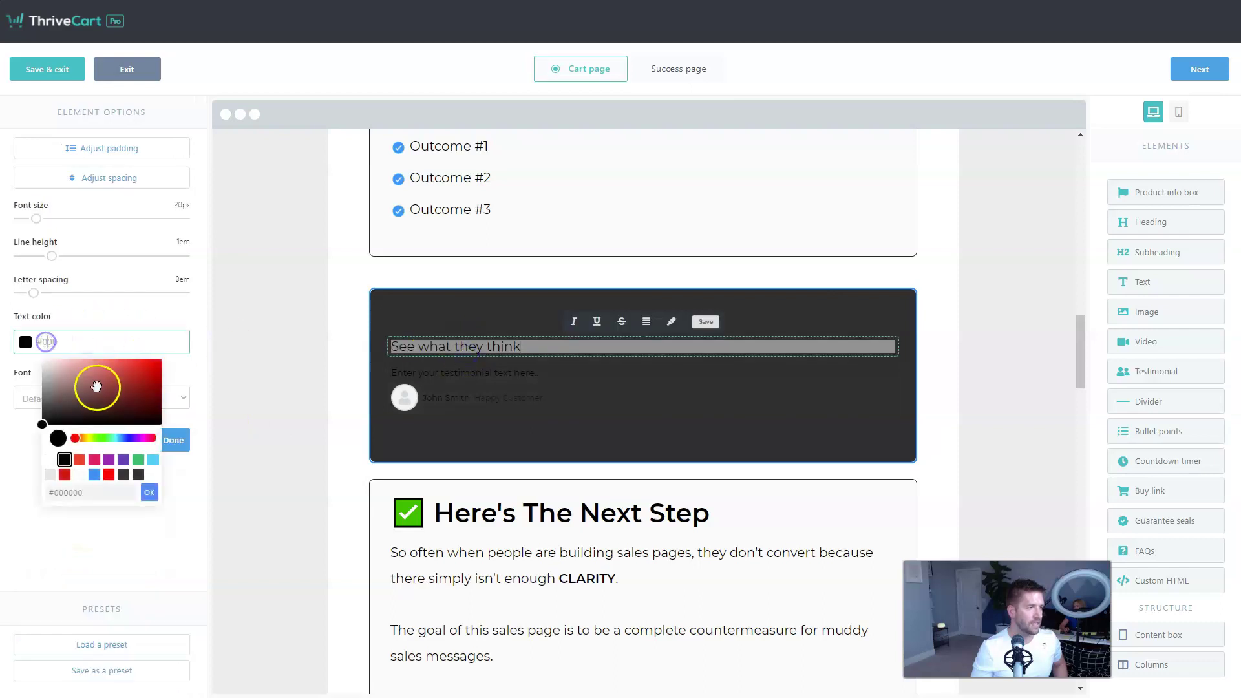
pyautogui.click(79, 474)
pyautogui.click(275, 388)
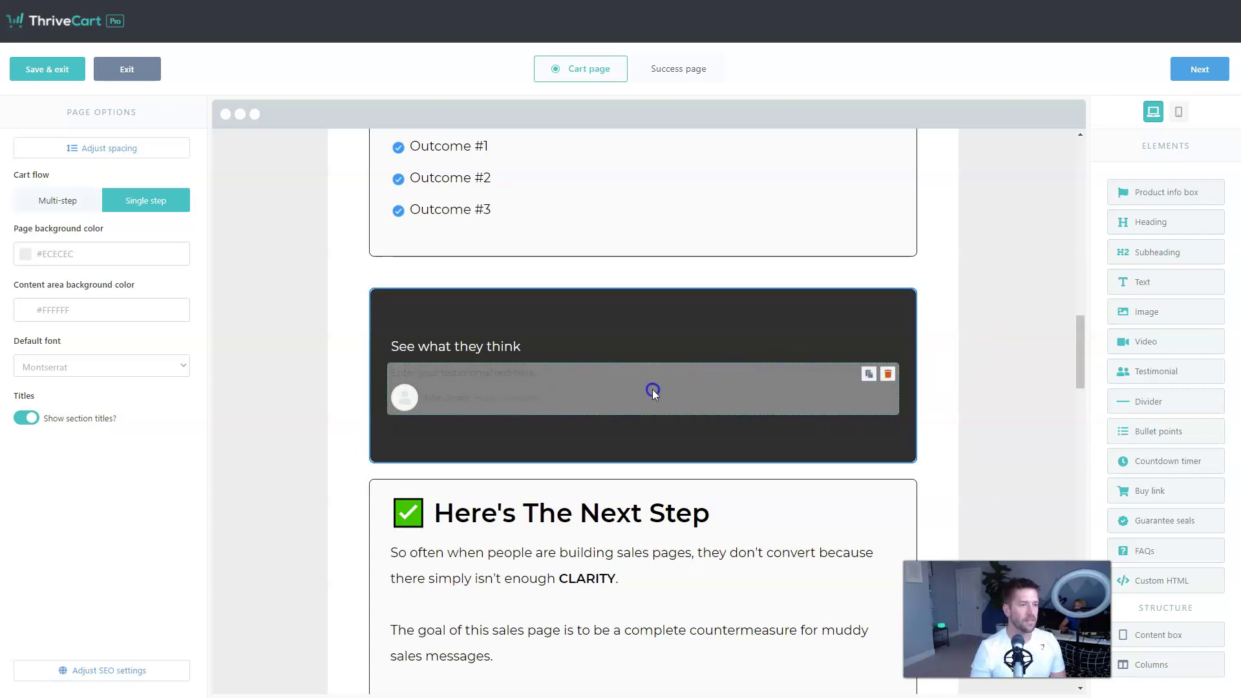
# - Check the testimonial's options, then scroll to the dark 'Whoops you missed the checkout!' section
pyautogui.click(653, 391)
pyautogui.click(548, 288)
pyautogui.click(1036, 386)
pyautogui.scroll(3, 1022, 409)
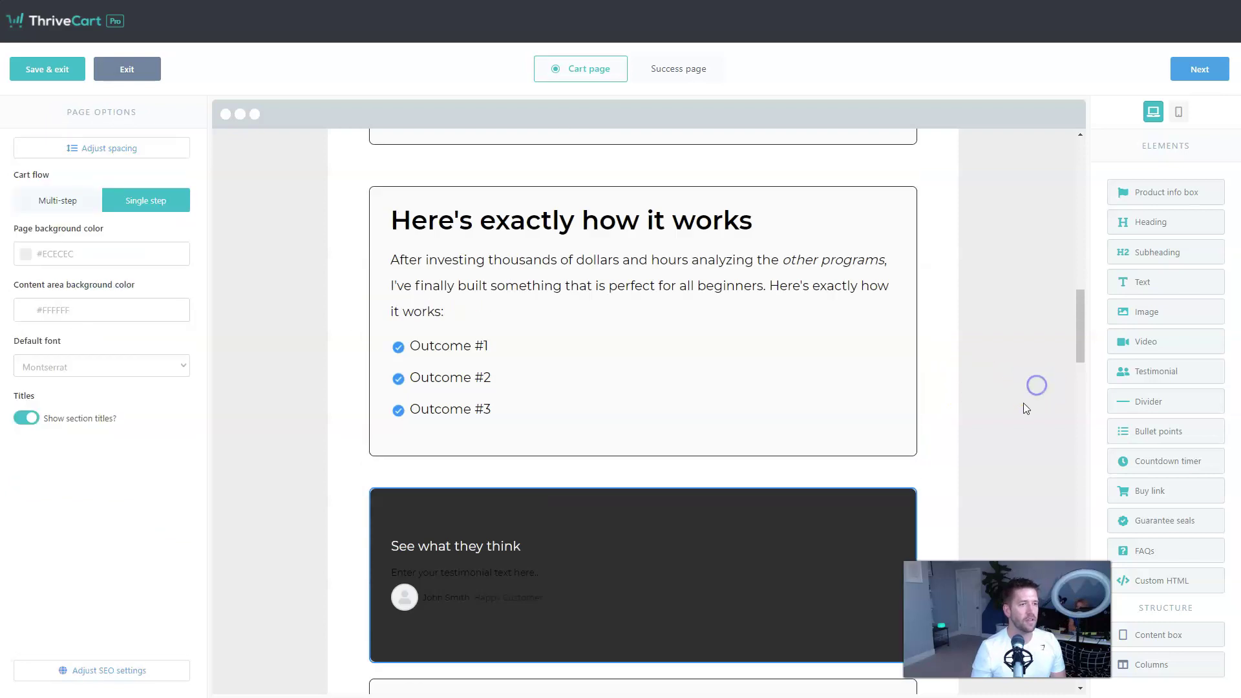
pyautogui.scroll(10, 1023, 406)
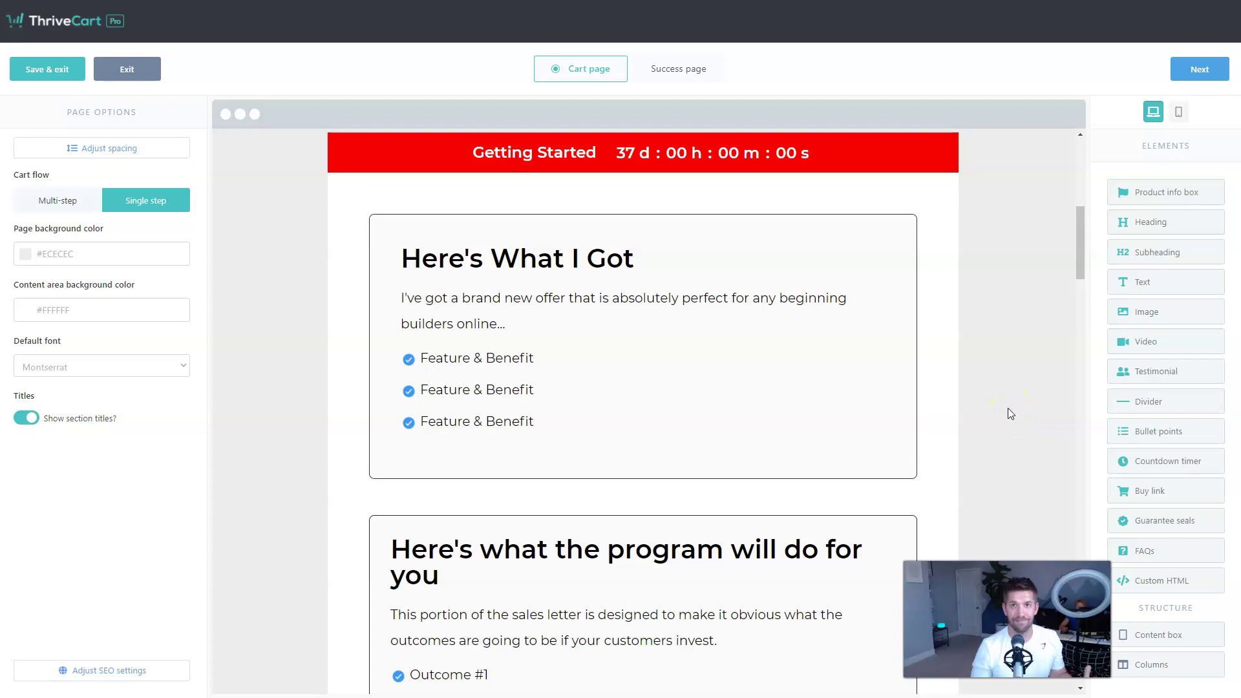
pyautogui.scroll(-4, 999, 409)
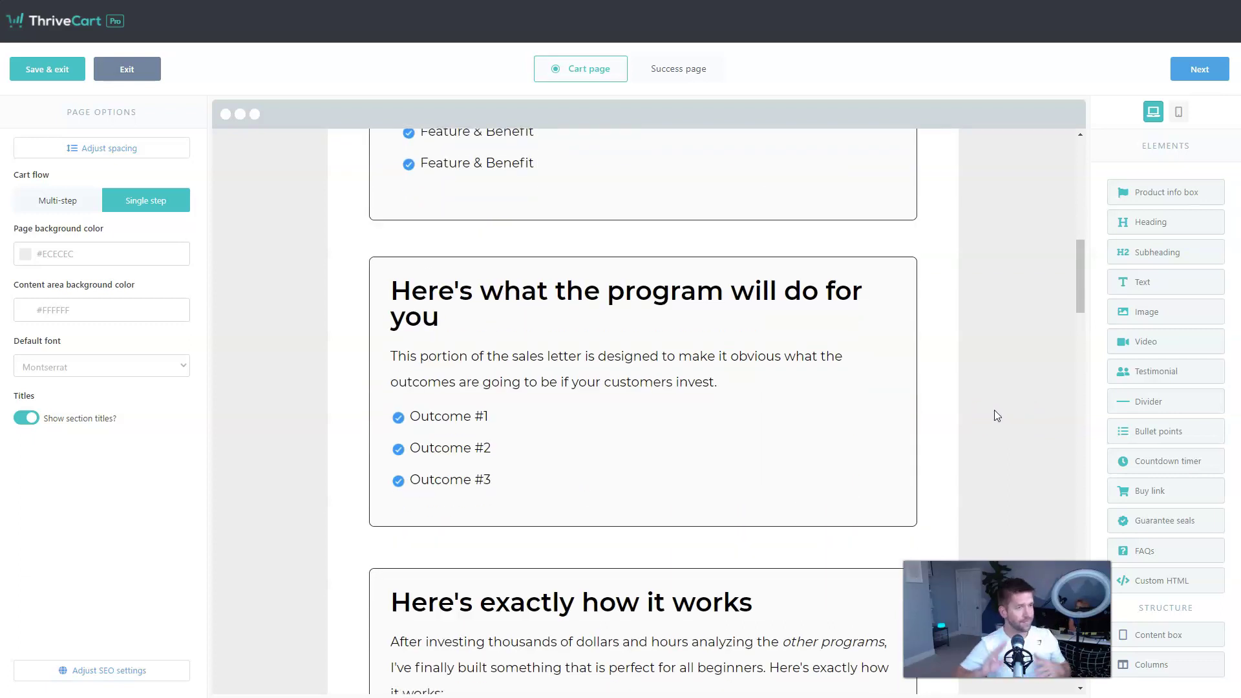
pyautogui.scroll(-15, 994, 415)
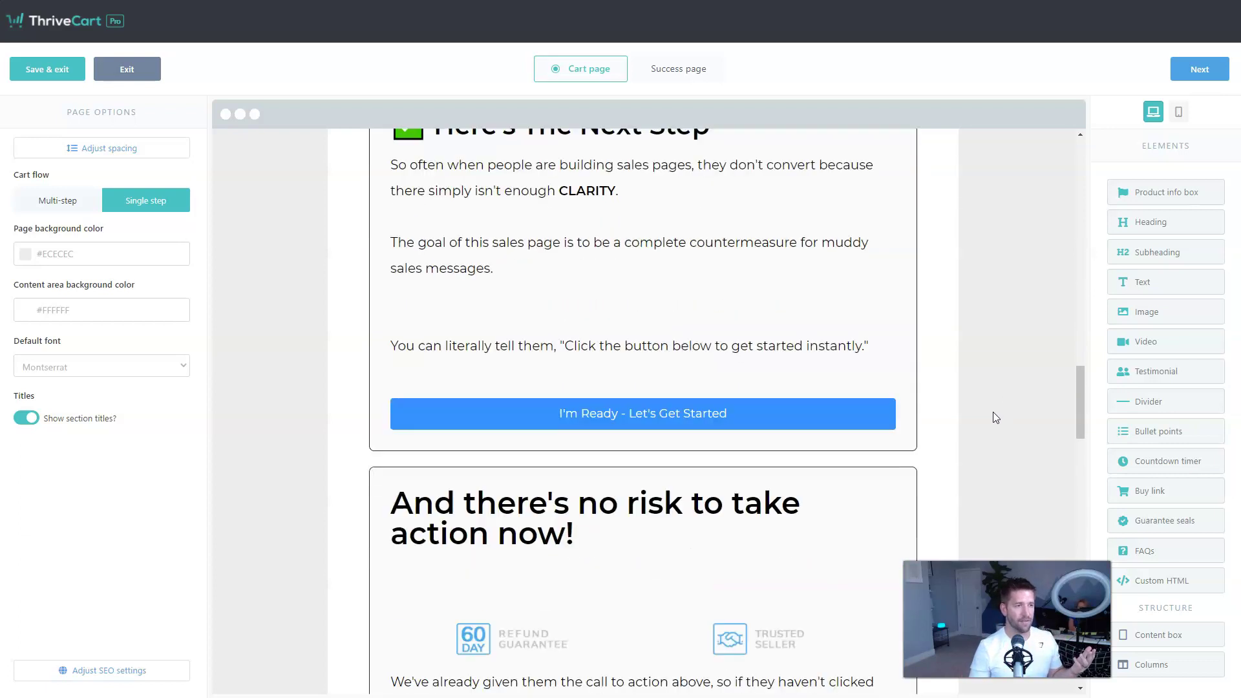
pyautogui.scroll(-15, 999, 388)
# - Set the dark FAQ box style to Full width, keeping its #262626 background
pyautogui.click(943, 354)
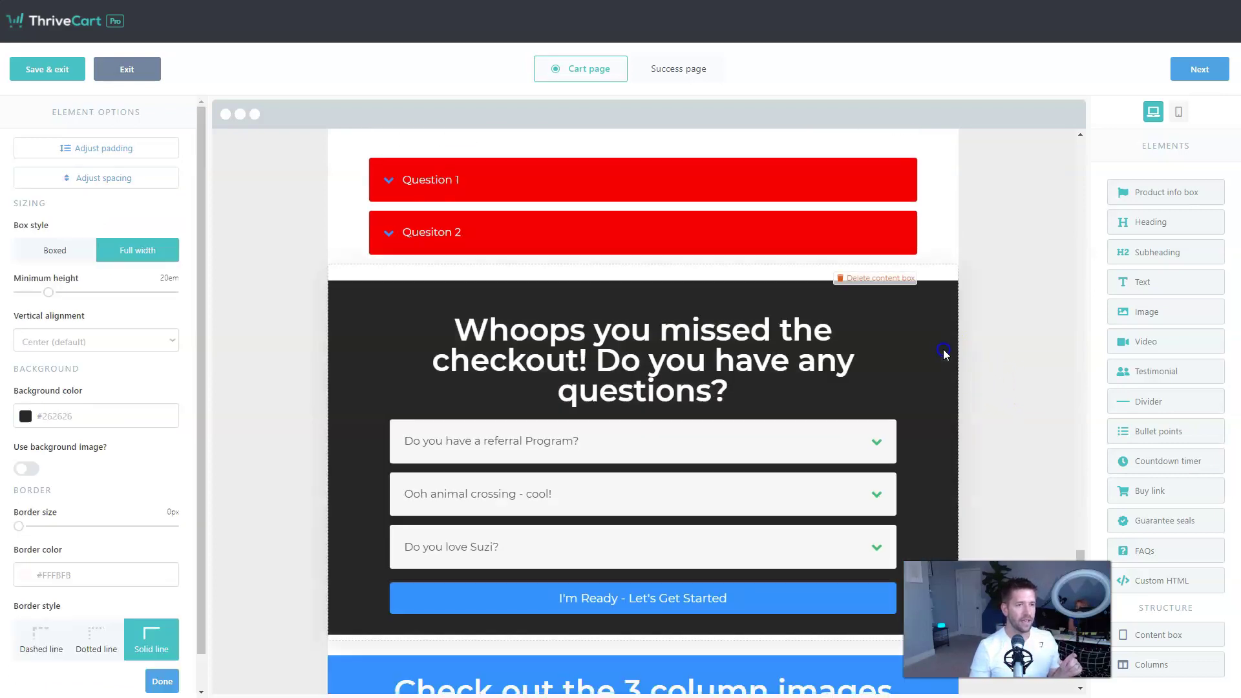
pyautogui.click(1023, 366)
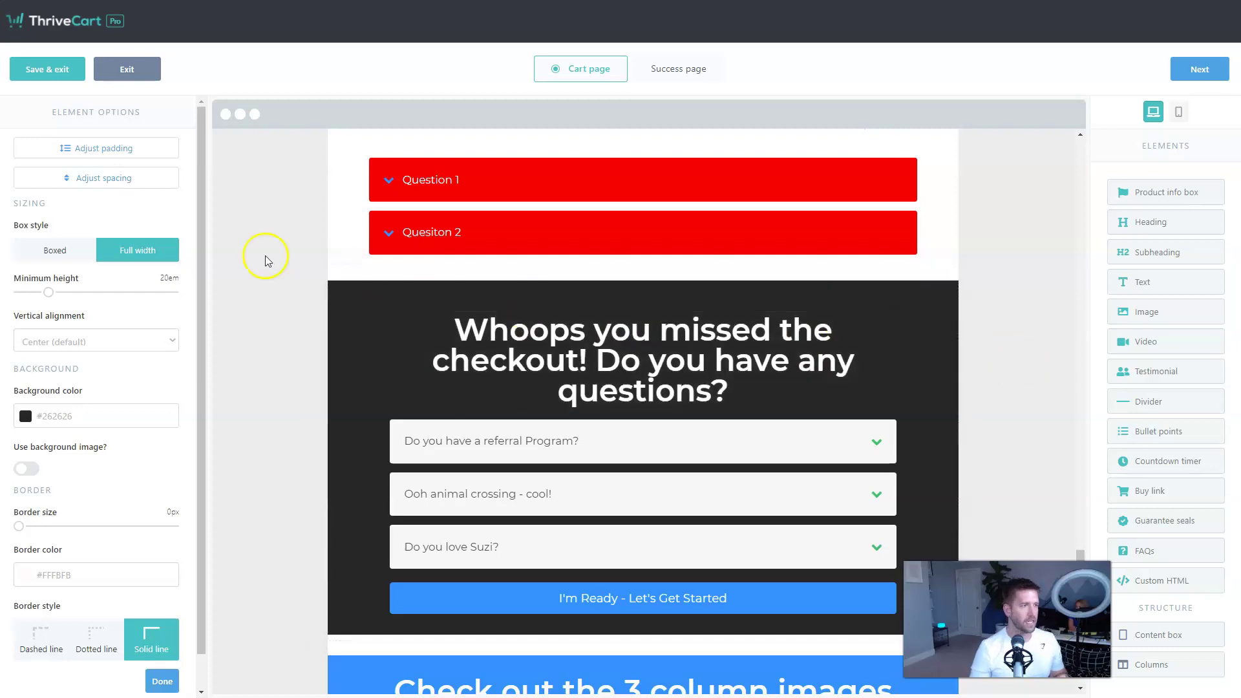
pyautogui.moveTo(341, 295)
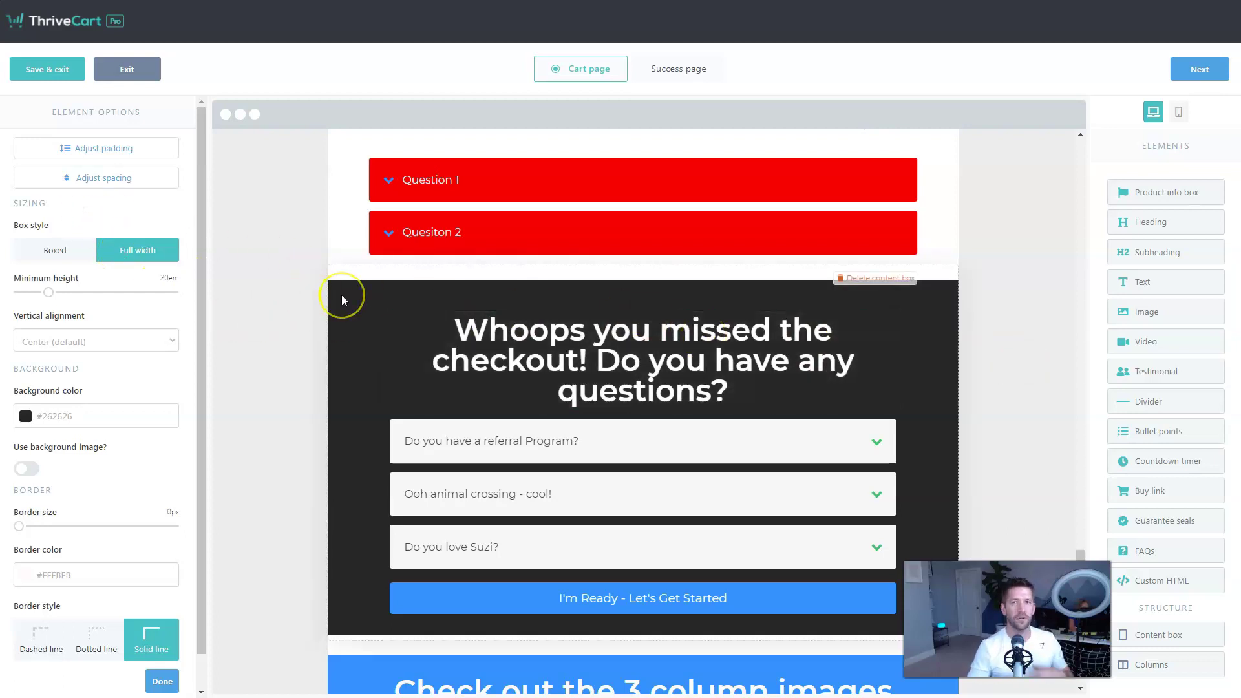
pyautogui.click(55, 250)
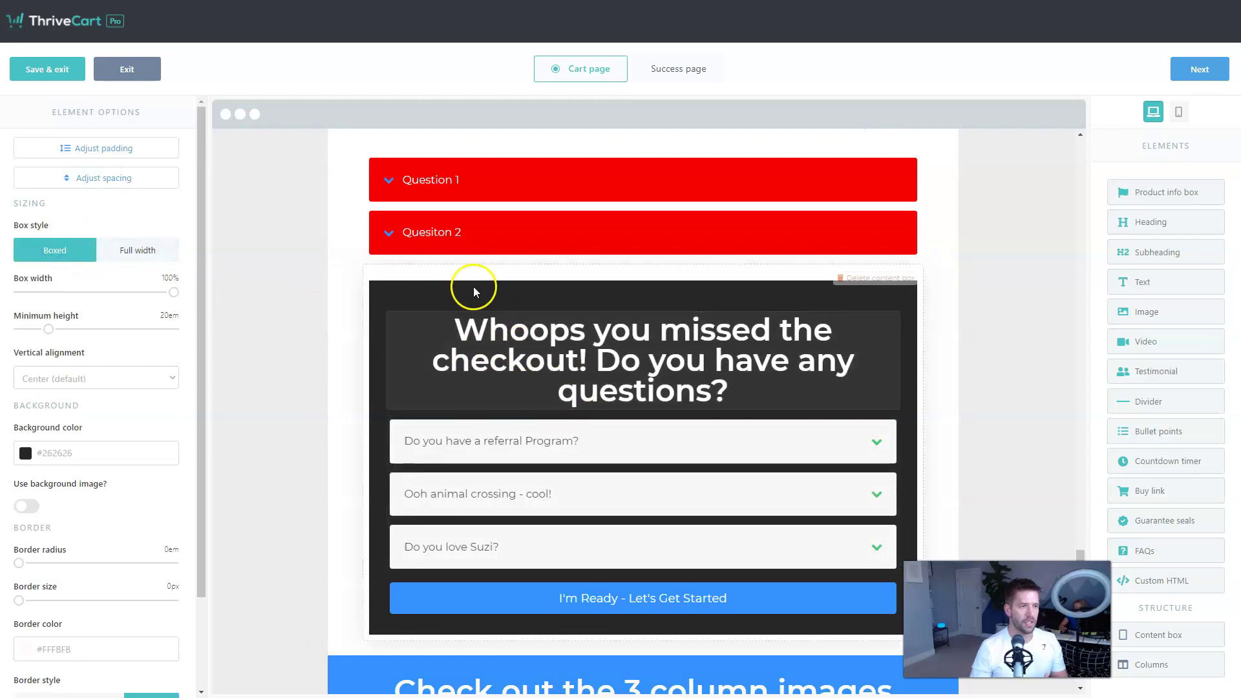
pyautogui.click(156, 256)
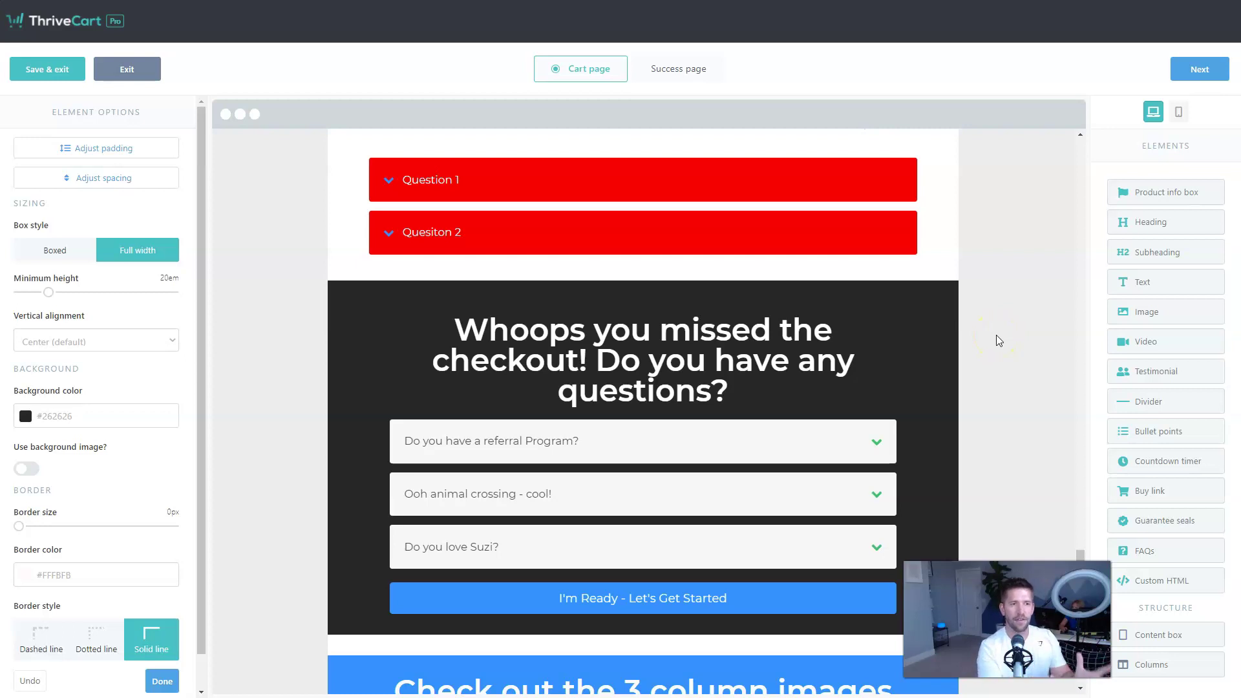
pyautogui.scroll(-2, 995, 334)
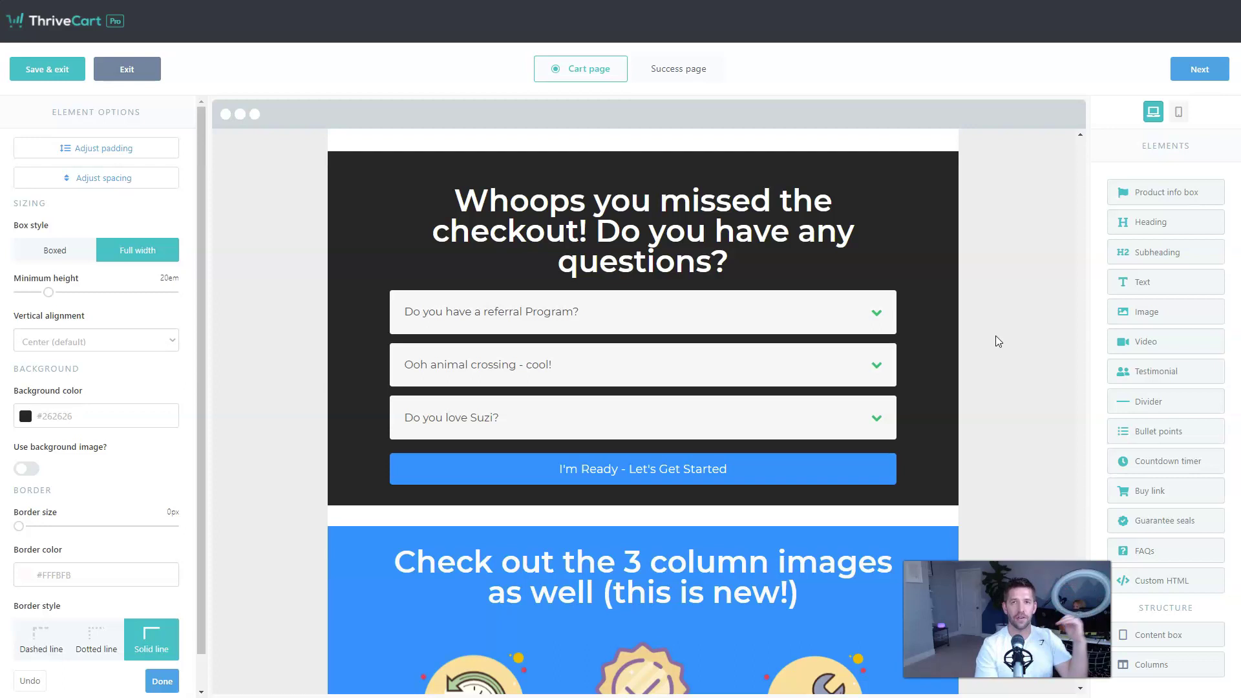
pyautogui.scroll(2, 934, 317)
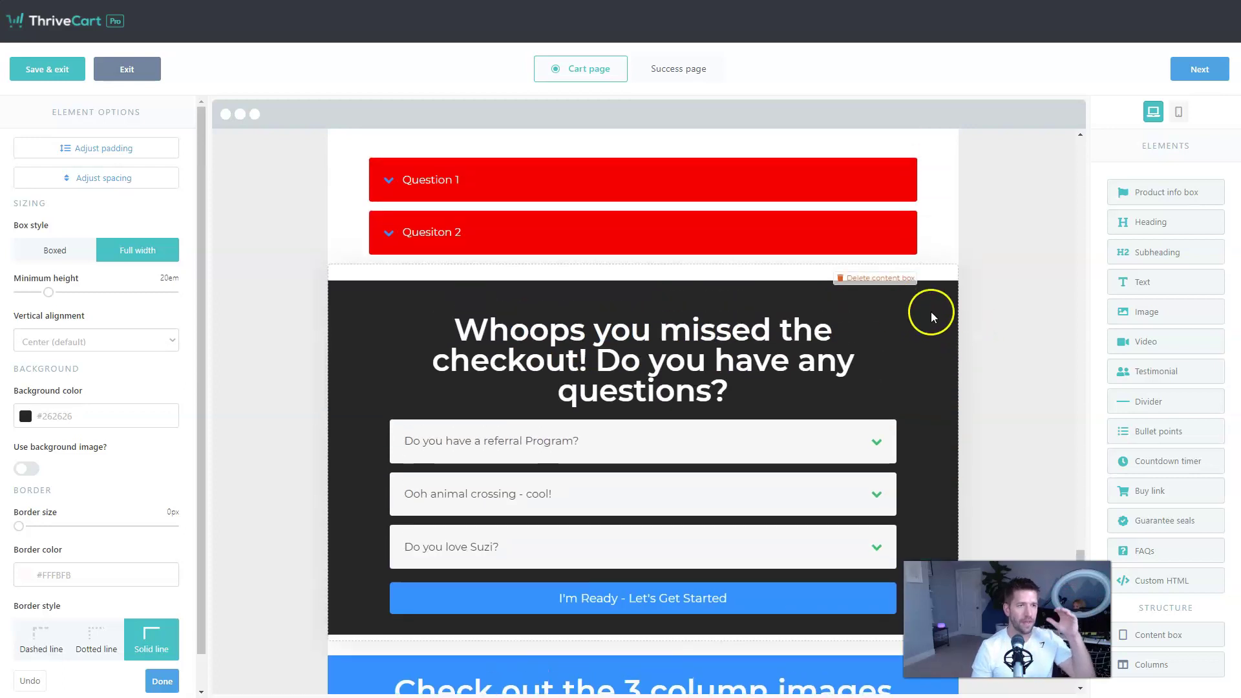
pyautogui.scroll(-5, 929, 330)
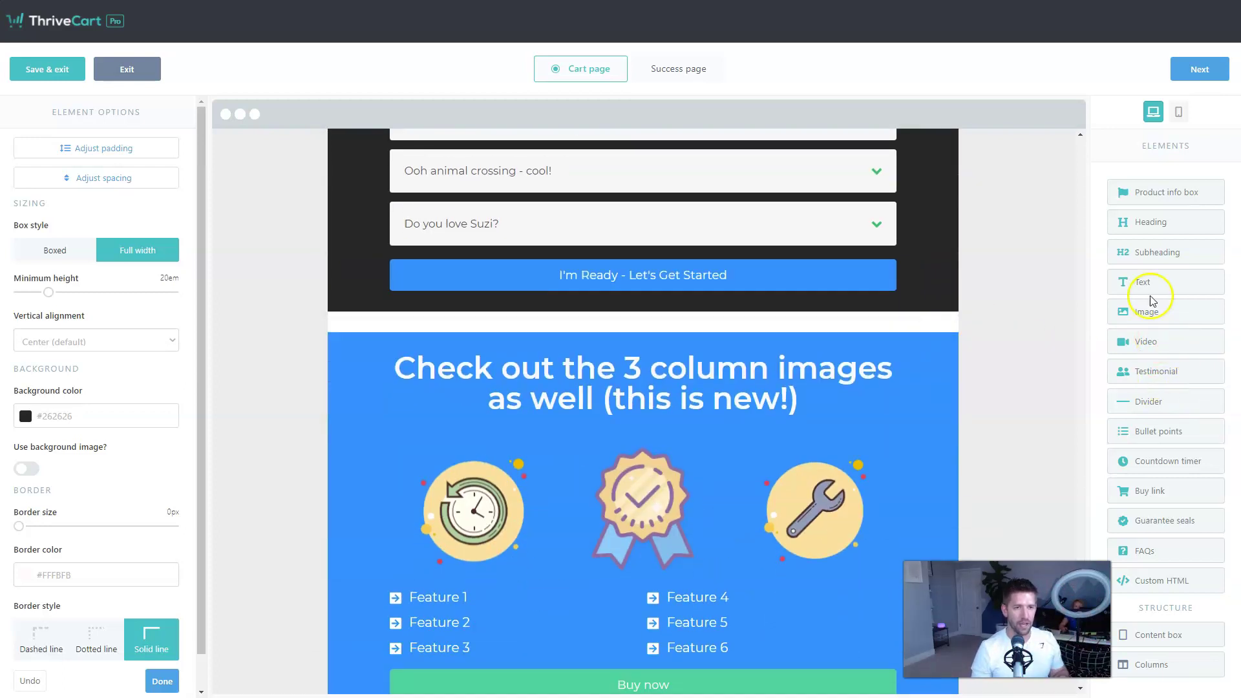
# - Add an empty text block below the dark FAQ section
pyautogui.scroll(1, 738, 321)
pyautogui.moveTo(738, 321); pyautogui.dragTo(694, 402)
pyautogui.moveTo(674, 443); pyautogui.dragTo(685, 387)
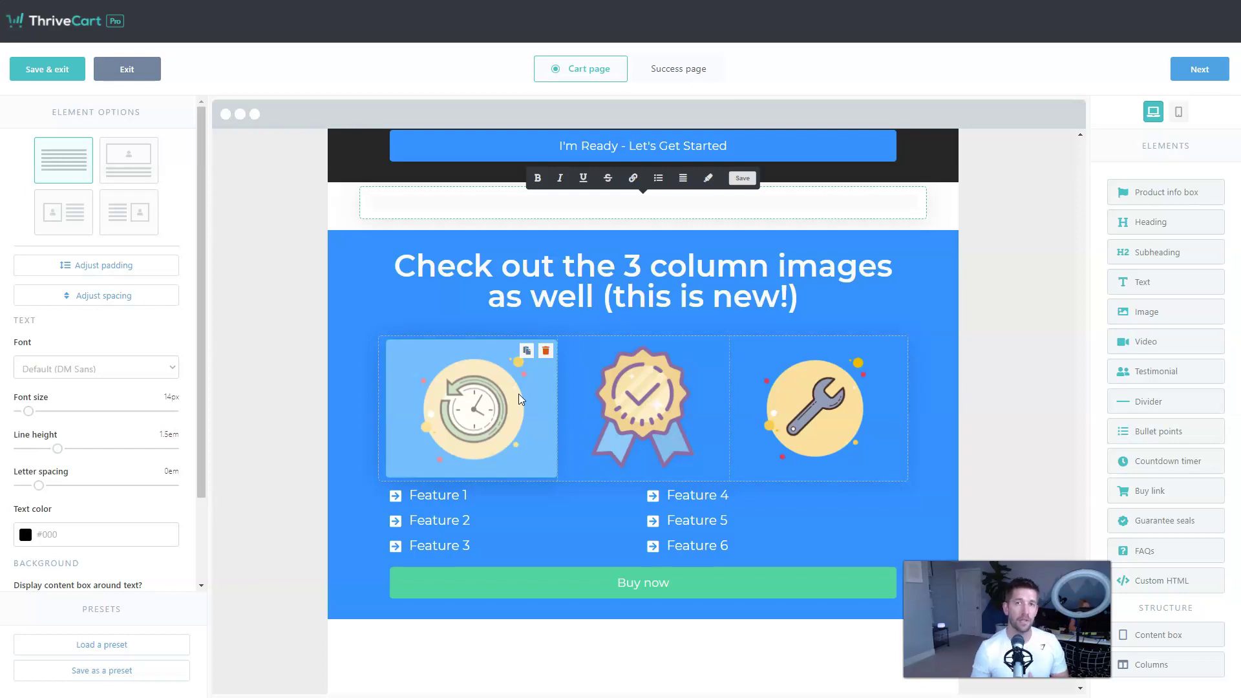
# - Set the page background color to near-white #FAFAFA
pyautogui.click(254, 309)
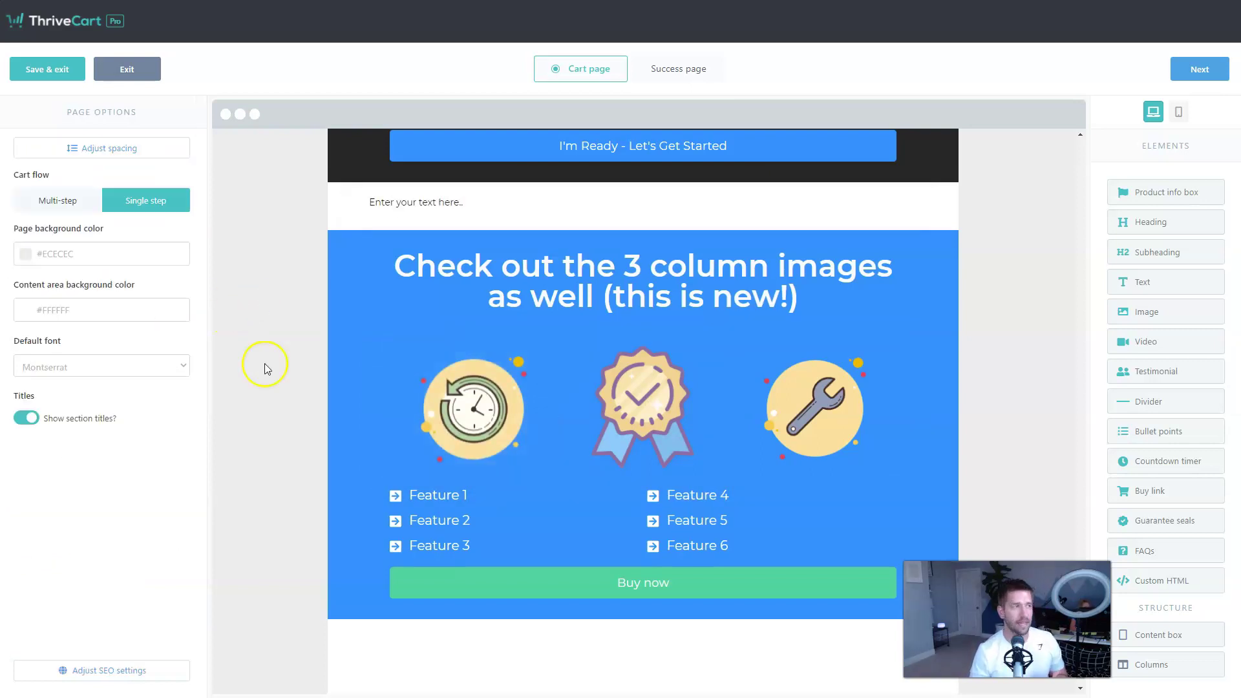
pyautogui.click(88, 253)
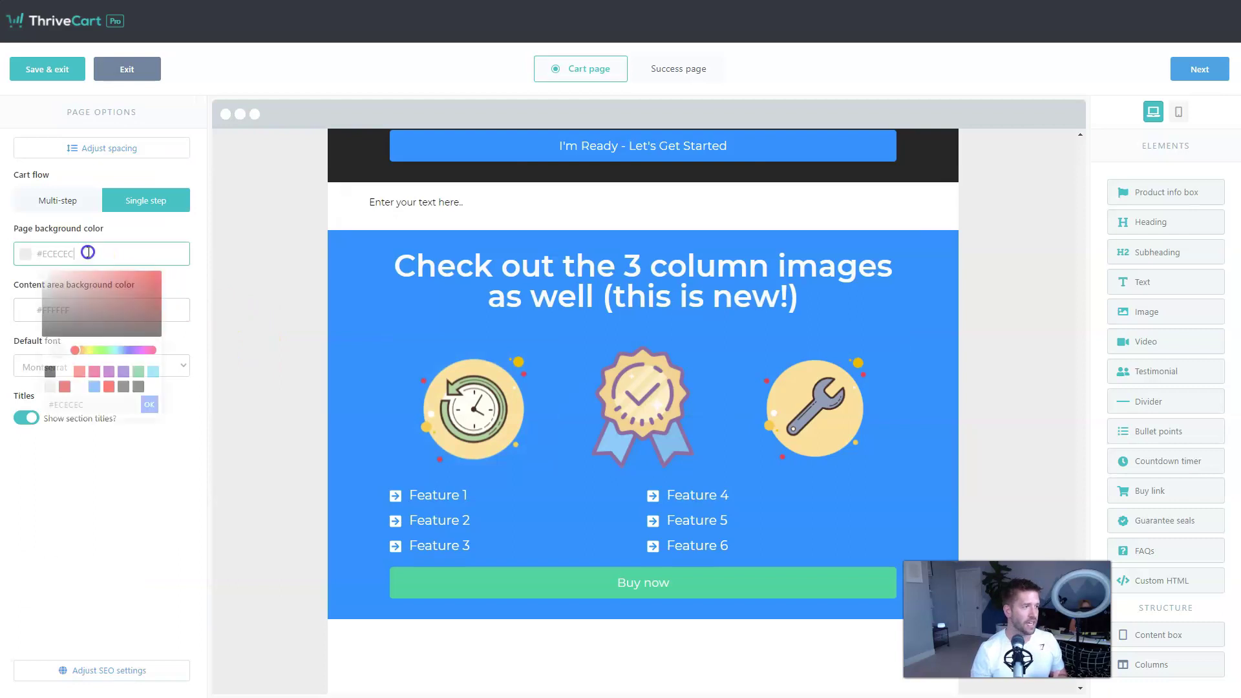
pyautogui.click(96, 387)
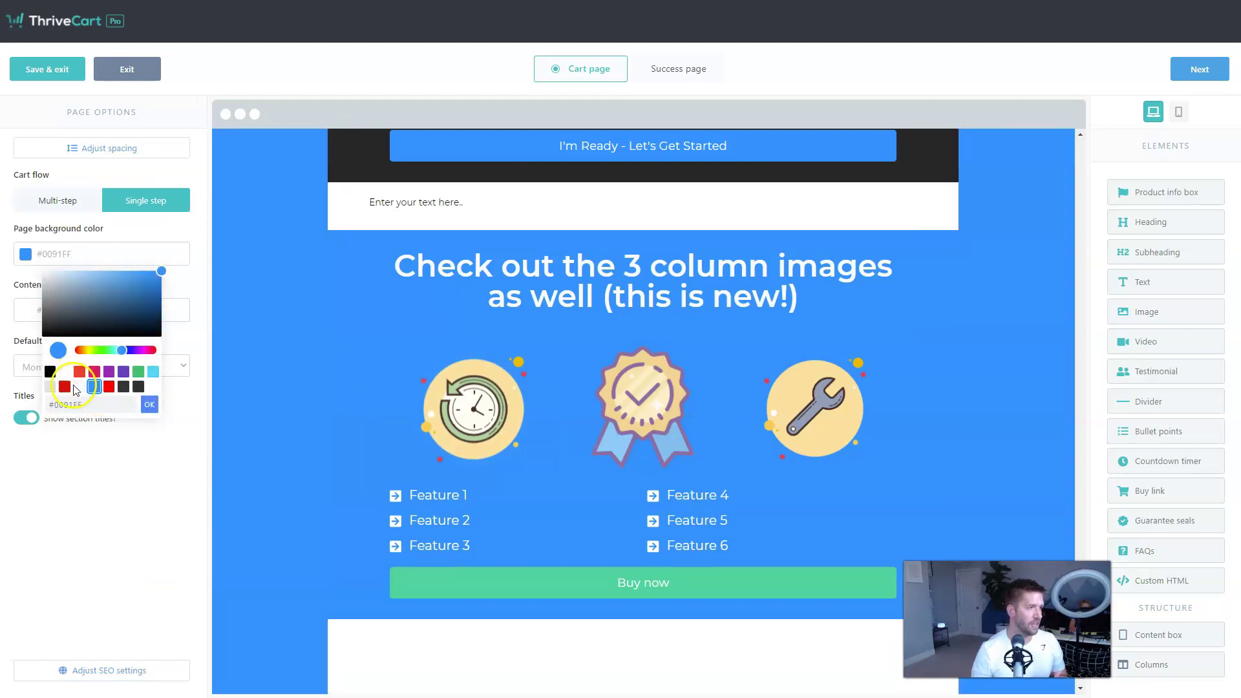
pyautogui.click(77, 387)
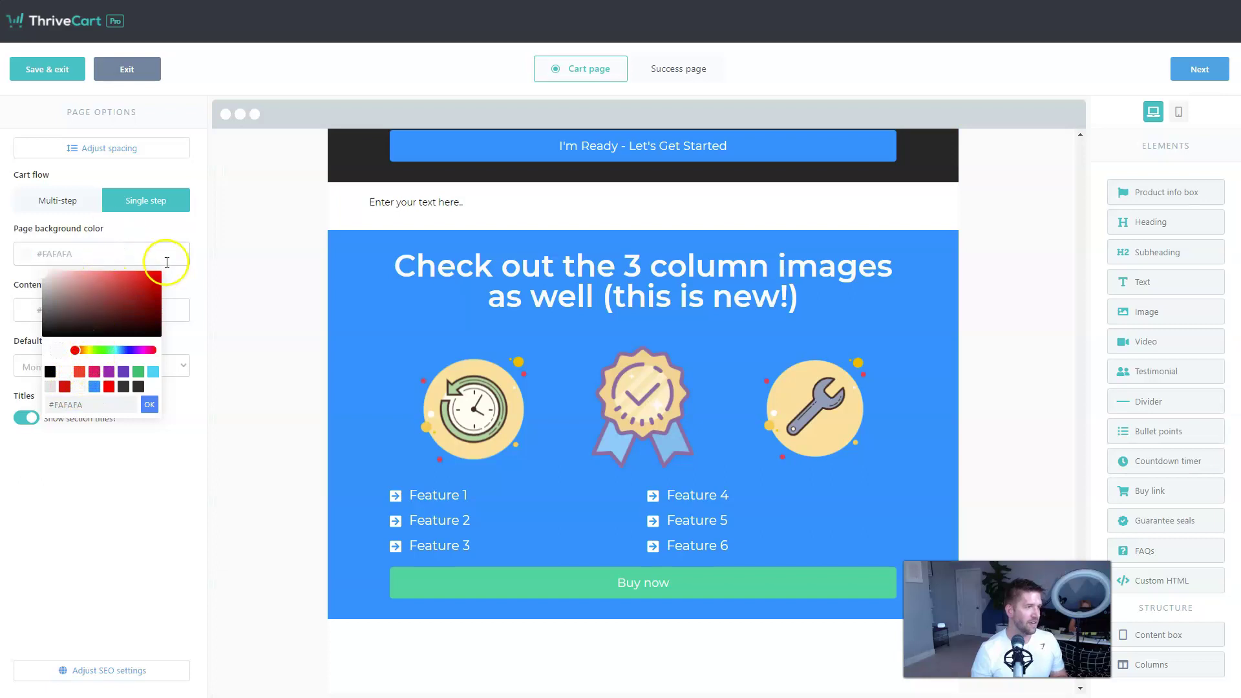
# - Keep the content area background at white #FFFFFF after trying red
pyautogui.click(132, 308)
pyautogui.click(132, 309)
pyautogui.click(123, 309)
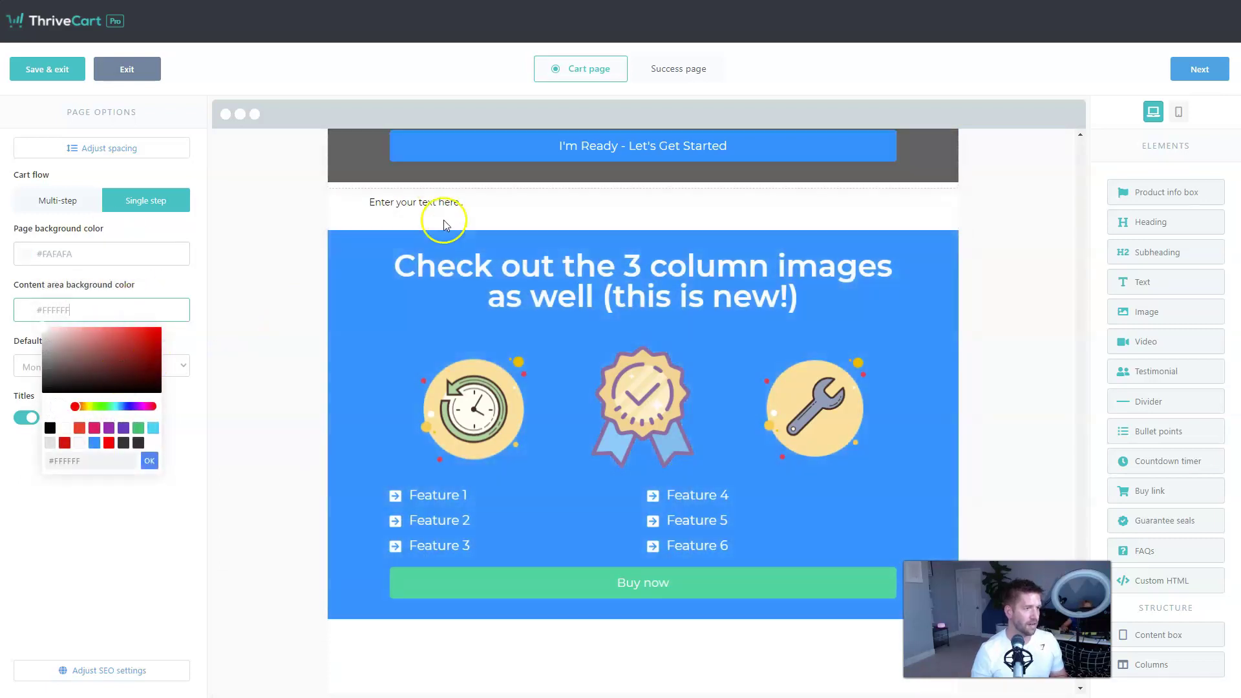
pyautogui.click(80, 428)
pyautogui.scroll(5, 313, 459)
pyautogui.scroll(5, 312, 459)
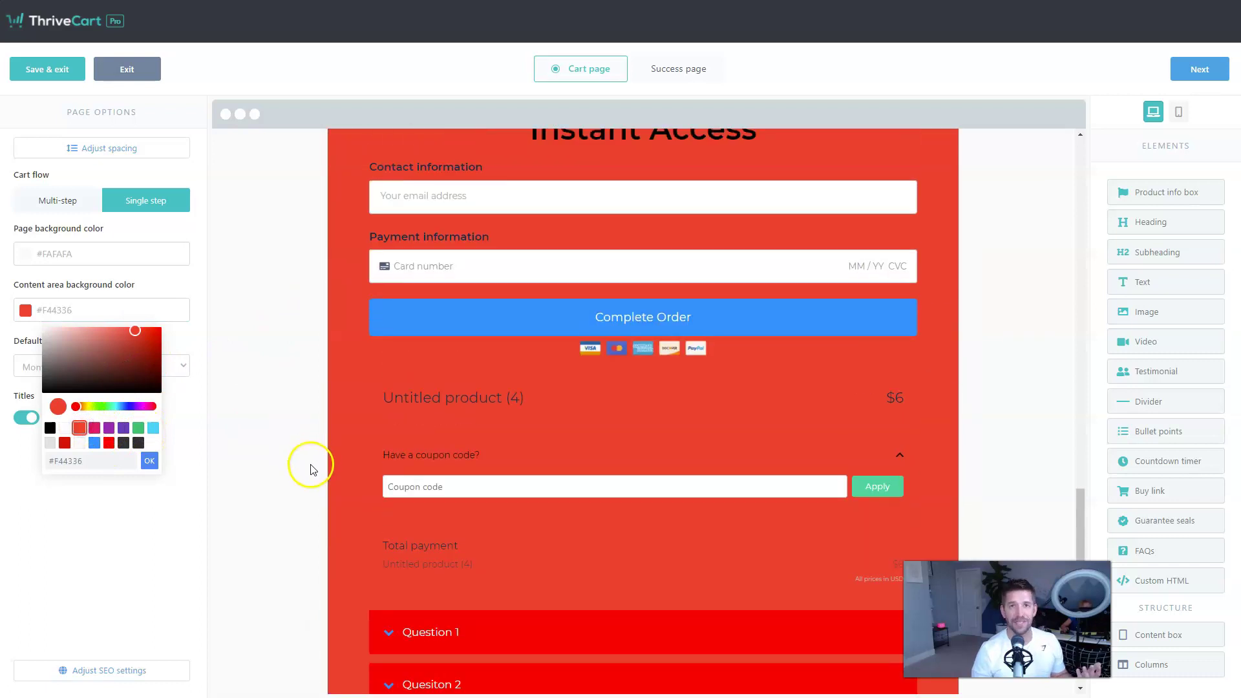
pyautogui.click(65, 428)
pyautogui.click(255, 368)
# - Delete the red Question 1/Question 2 FAQ list and confirm the removal
pyautogui.scroll(-10, 255, 368)
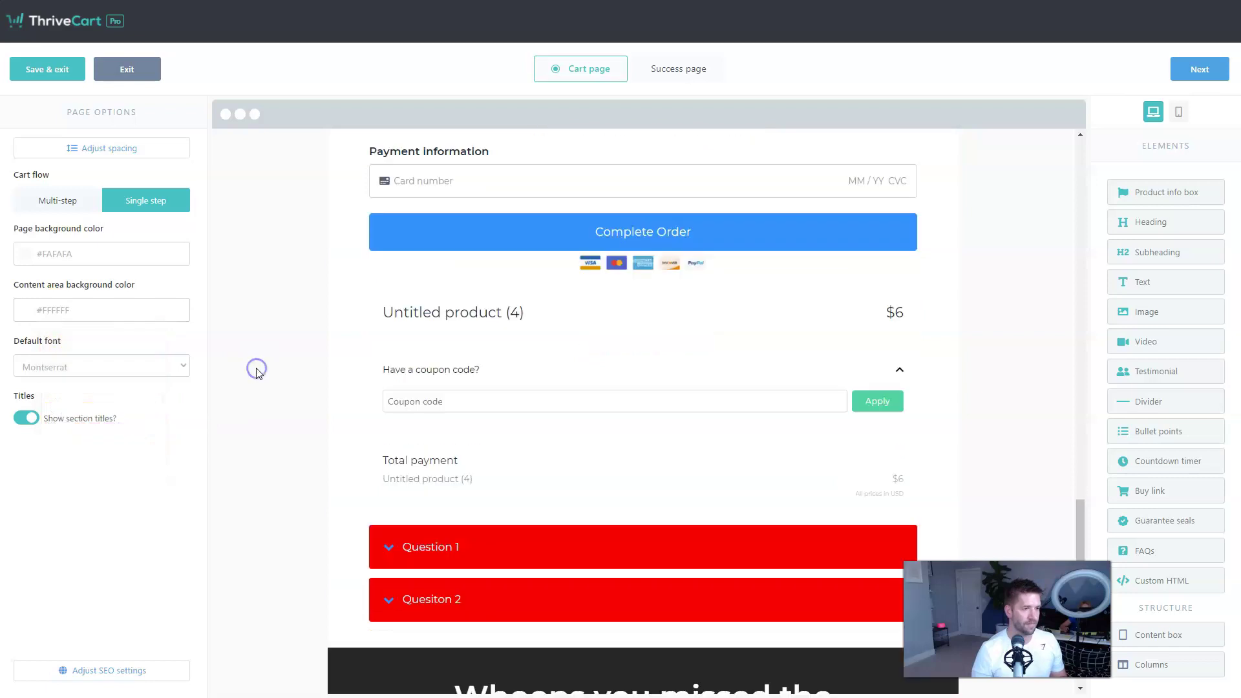
pyautogui.scroll(5, 355, 375)
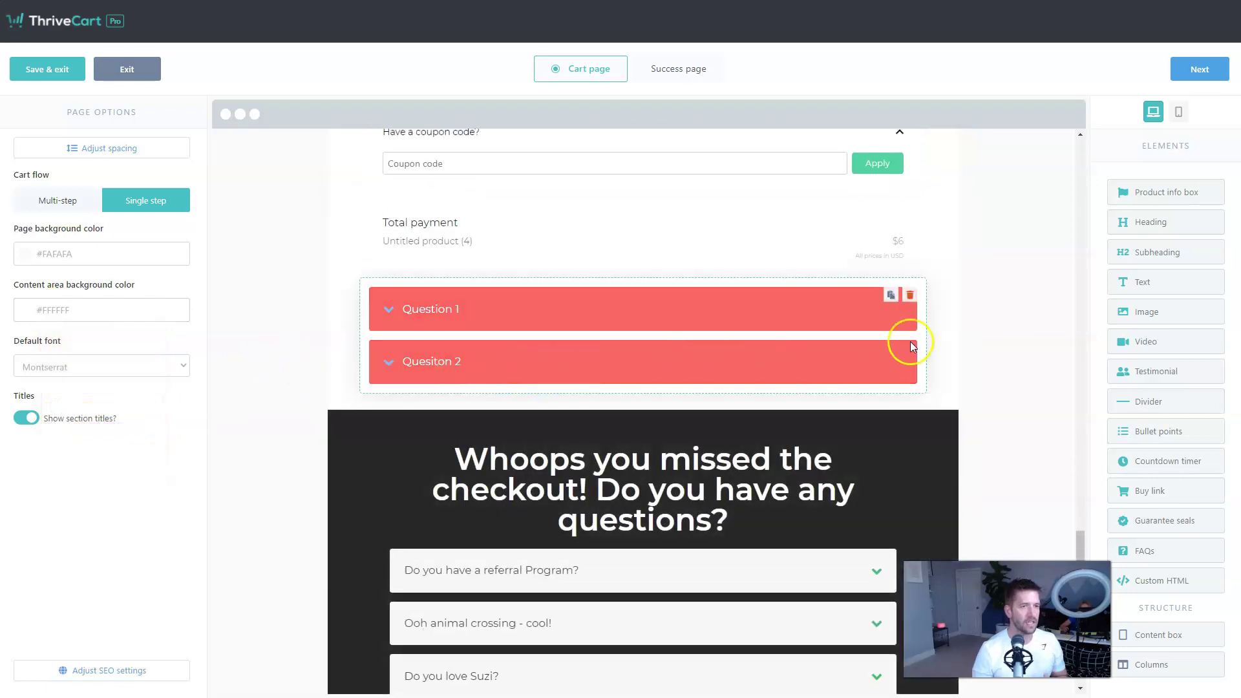
pyautogui.click(913, 295)
pyautogui.click(745, 141)
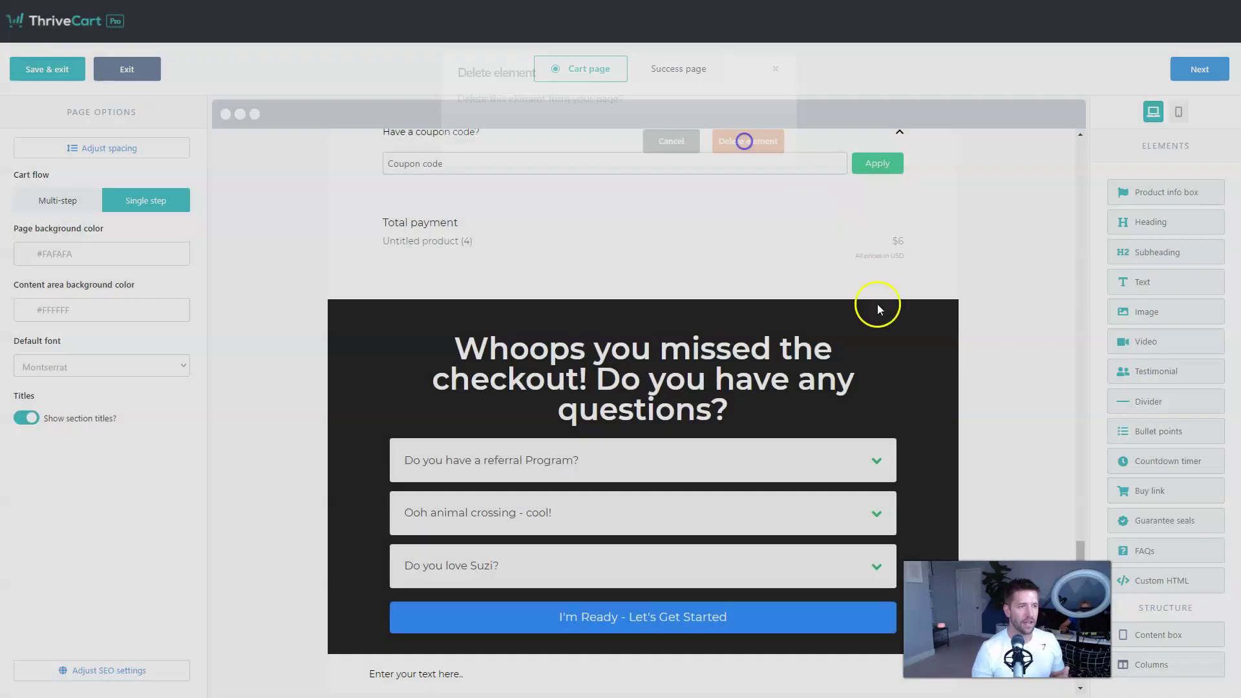
pyautogui.scroll(-2, 991, 445)
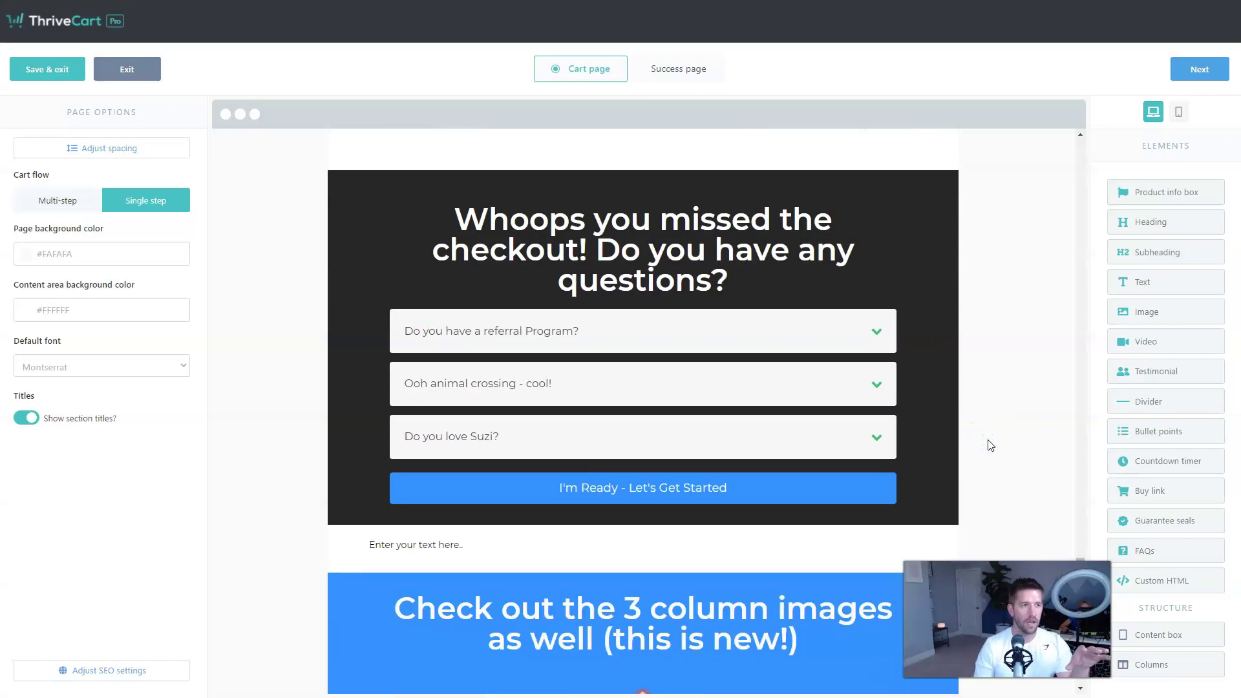
pyautogui.click(955, 317)
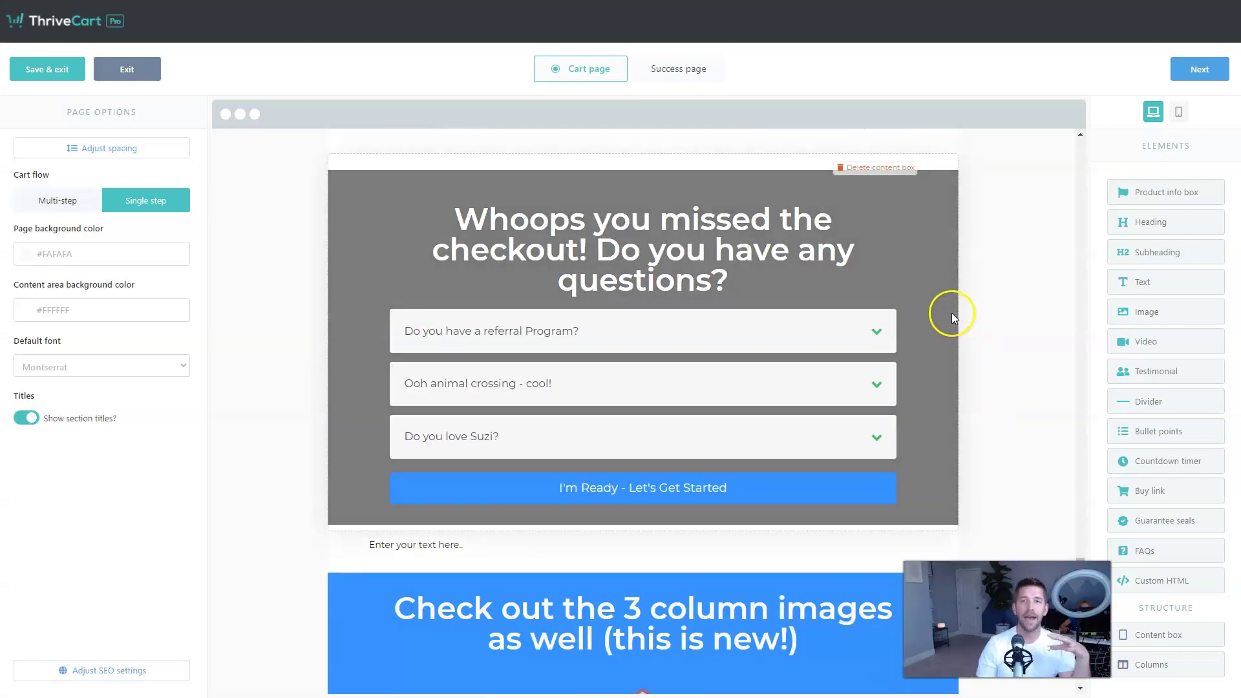
pyautogui.scroll(2, 956, 313)
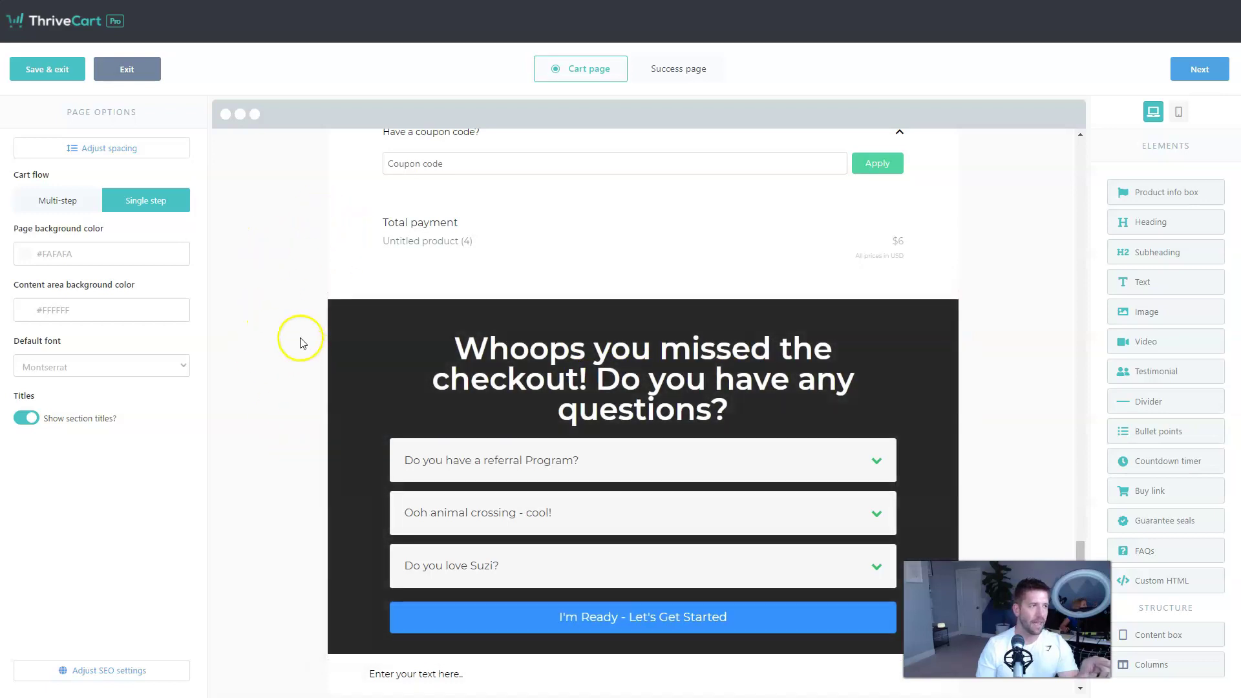
# - Set the content area width slider to 69em in the page spacing settings
pyautogui.click(127, 152)
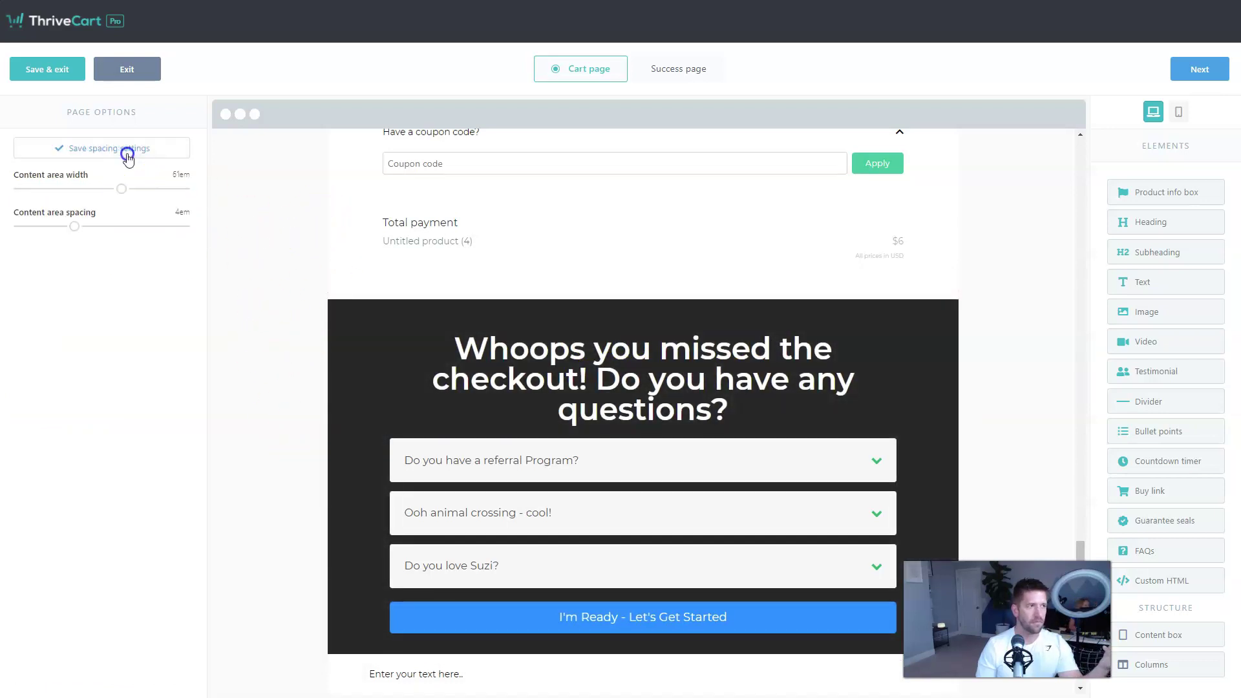
pyautogui.moveTo(123, 192); pyautogui.dragTo(165, 191)
pyautogui.scroll(8, 784, 291)
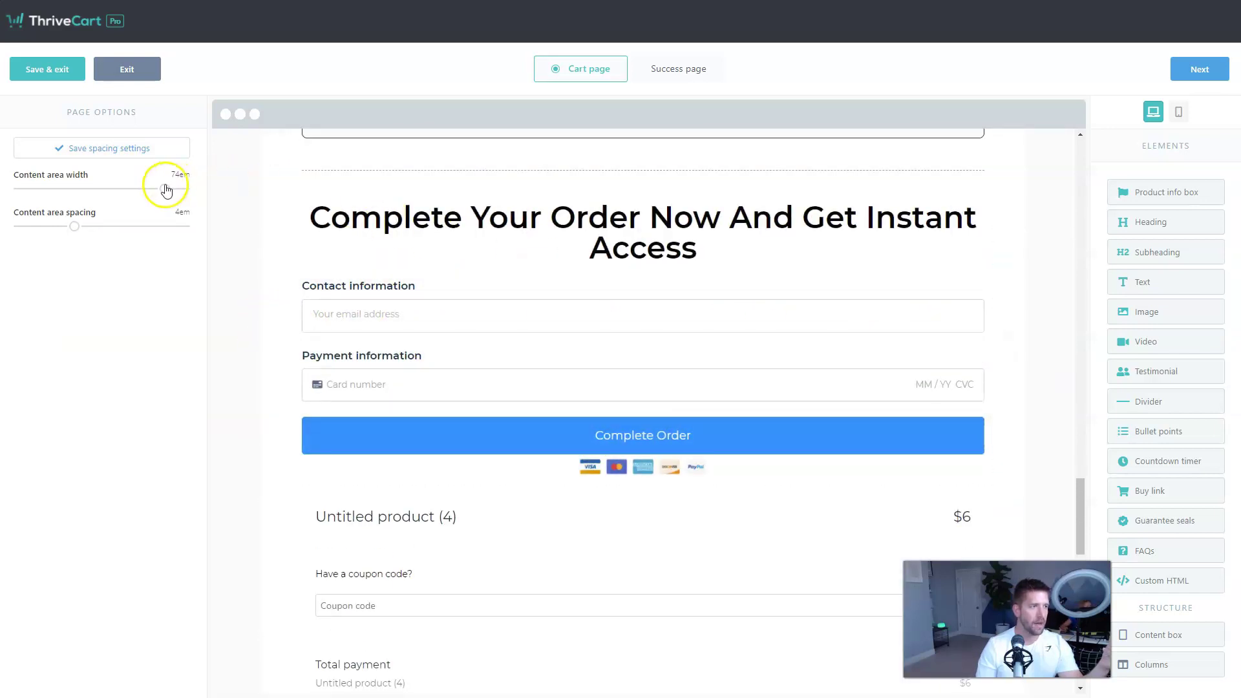
pyautogui.moveTo(163, 189); pyautogui.dragTo(147, 188)
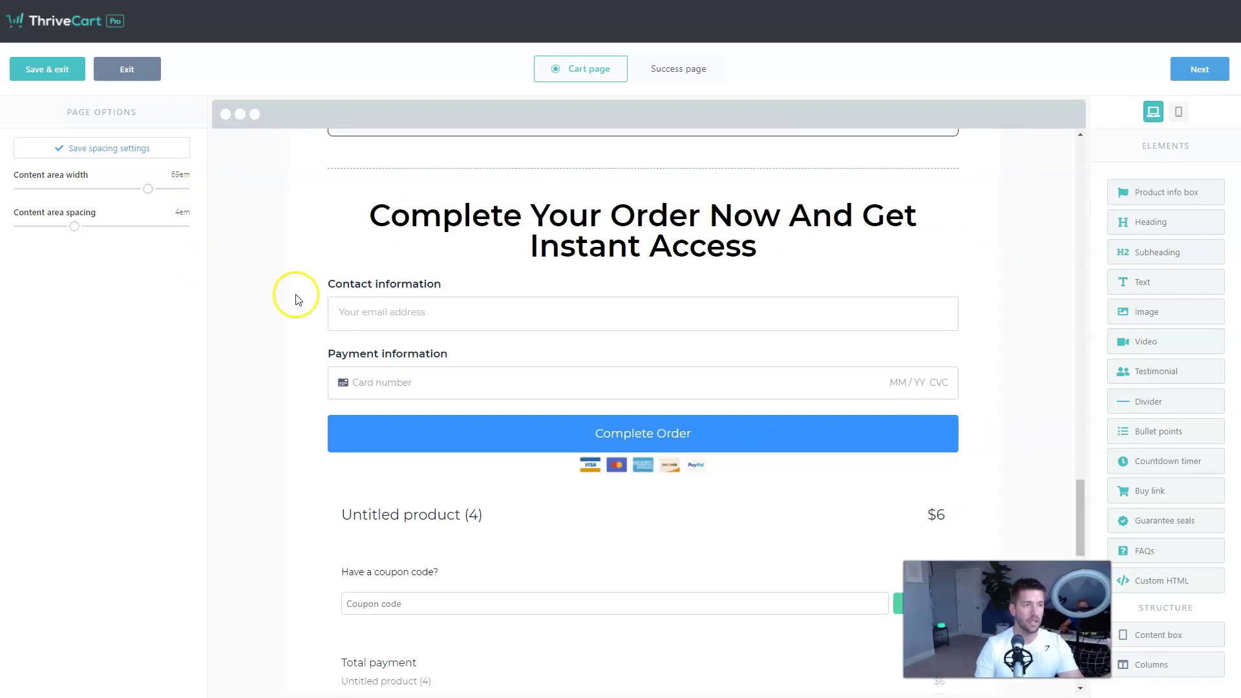
pyautogui.scroll(5, 304, 300)
pyautogui.scroll(-15, 323, 311)
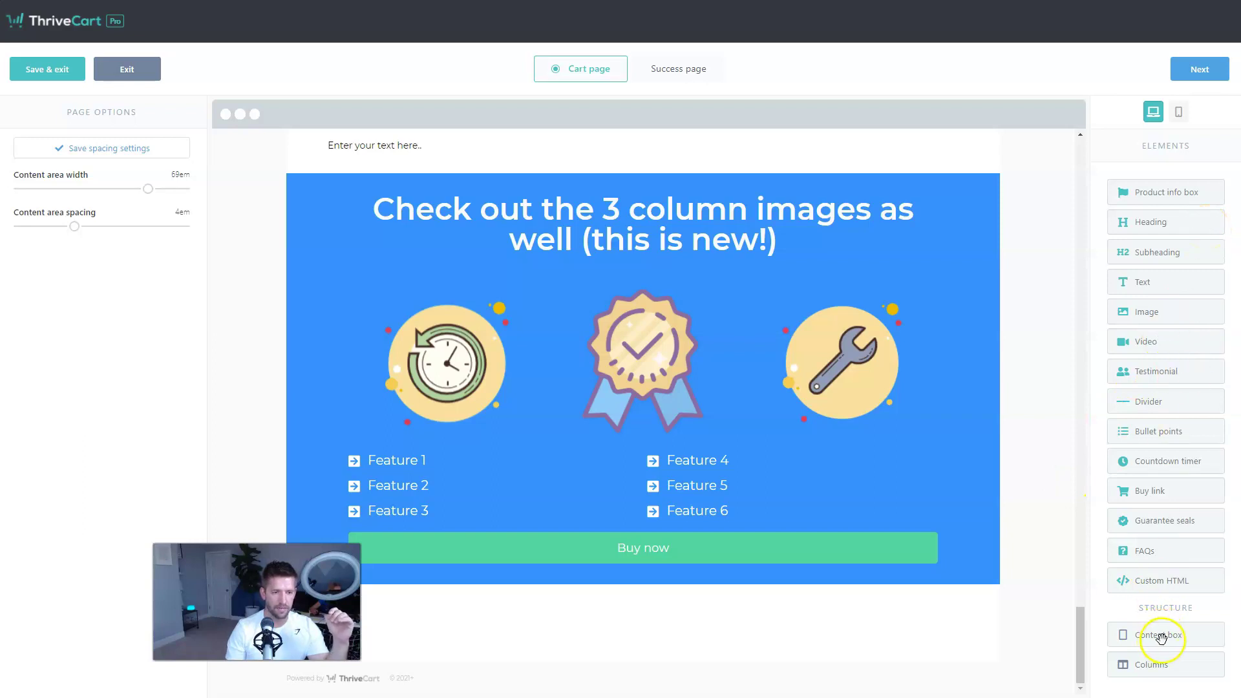
# - Add a content box below the blue section with a #673AB7 background and Full width style
pyautogui.moveTo(1160, 637); pyautogui.dragTo(661, 633)
pyautogui.click(661, 633)
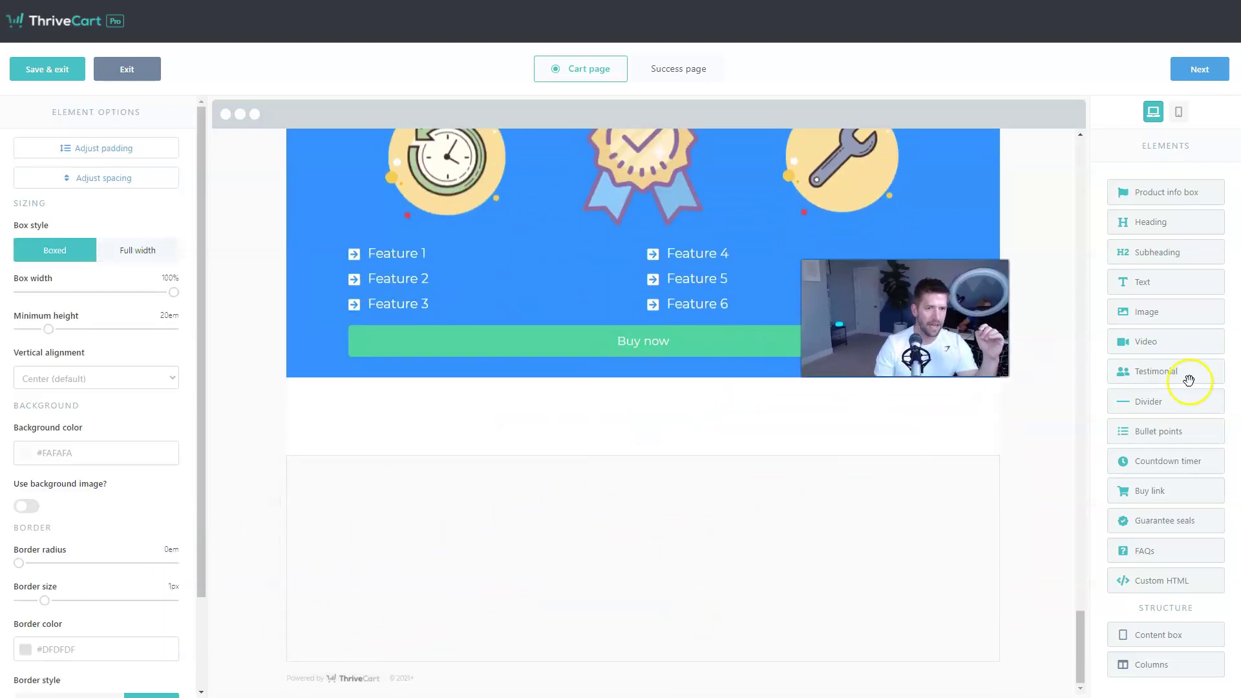
pyautogui.moveTo(1188, 380); pyautogui.dragTo(686, 538)
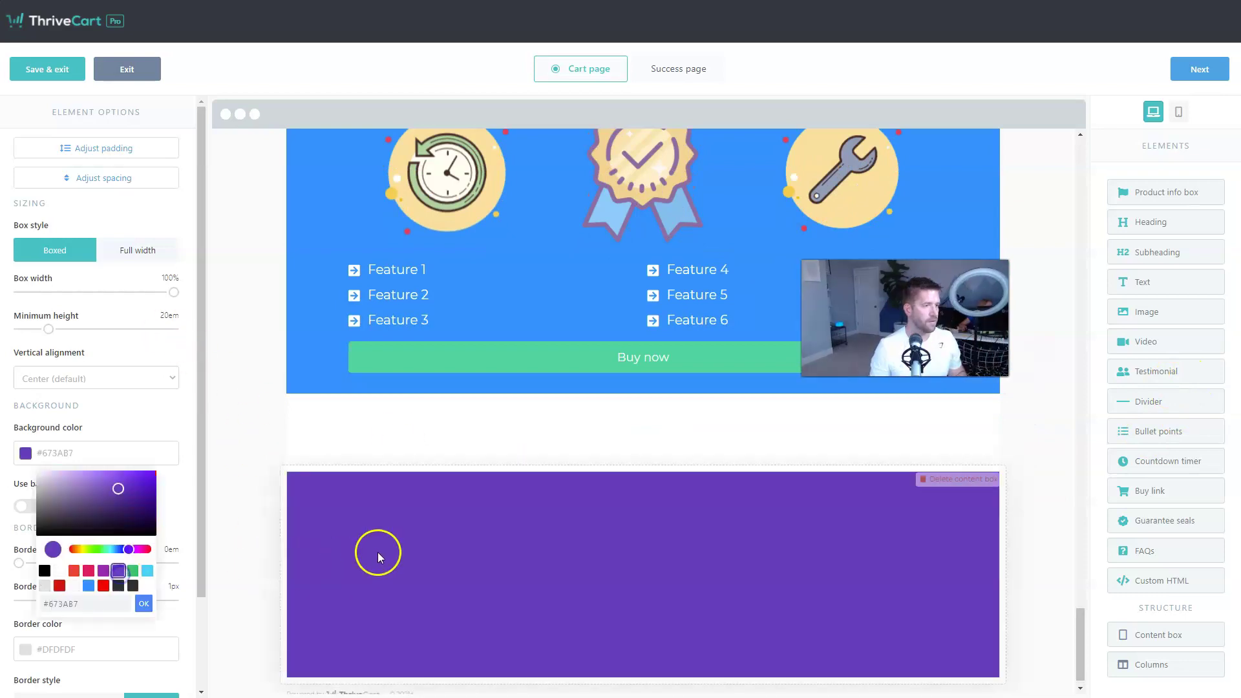
pyautogui.click(148, 264)
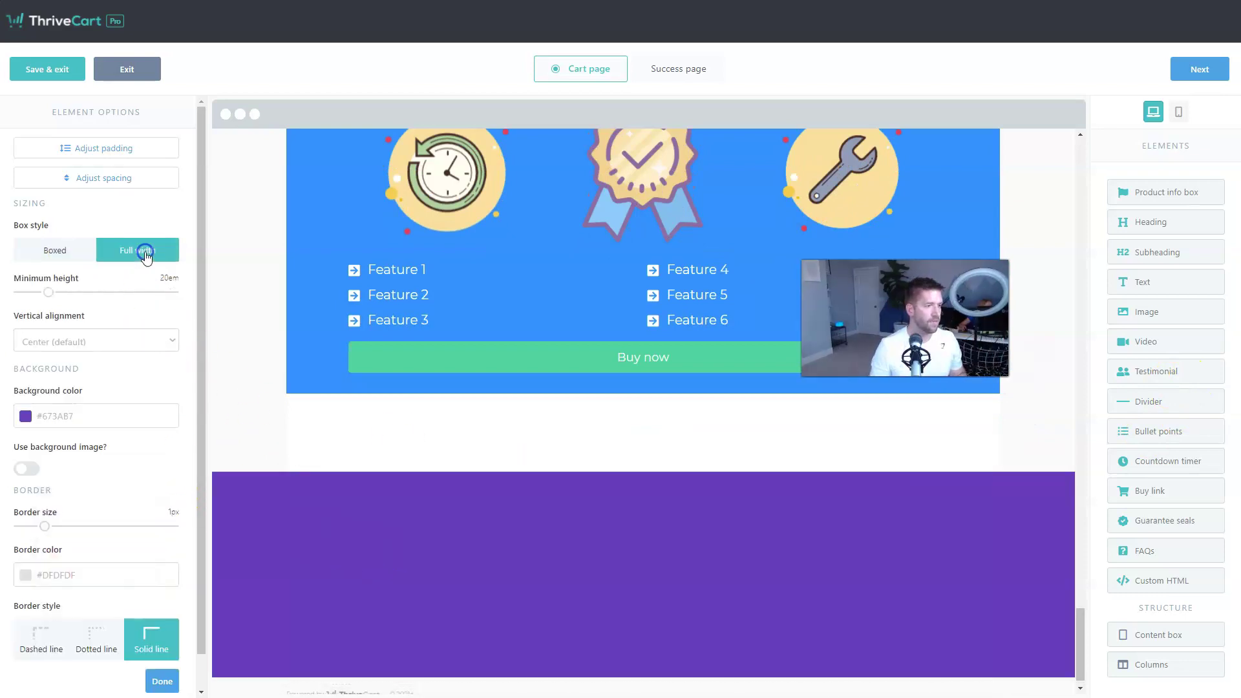
pyautogui.click(250, 383)
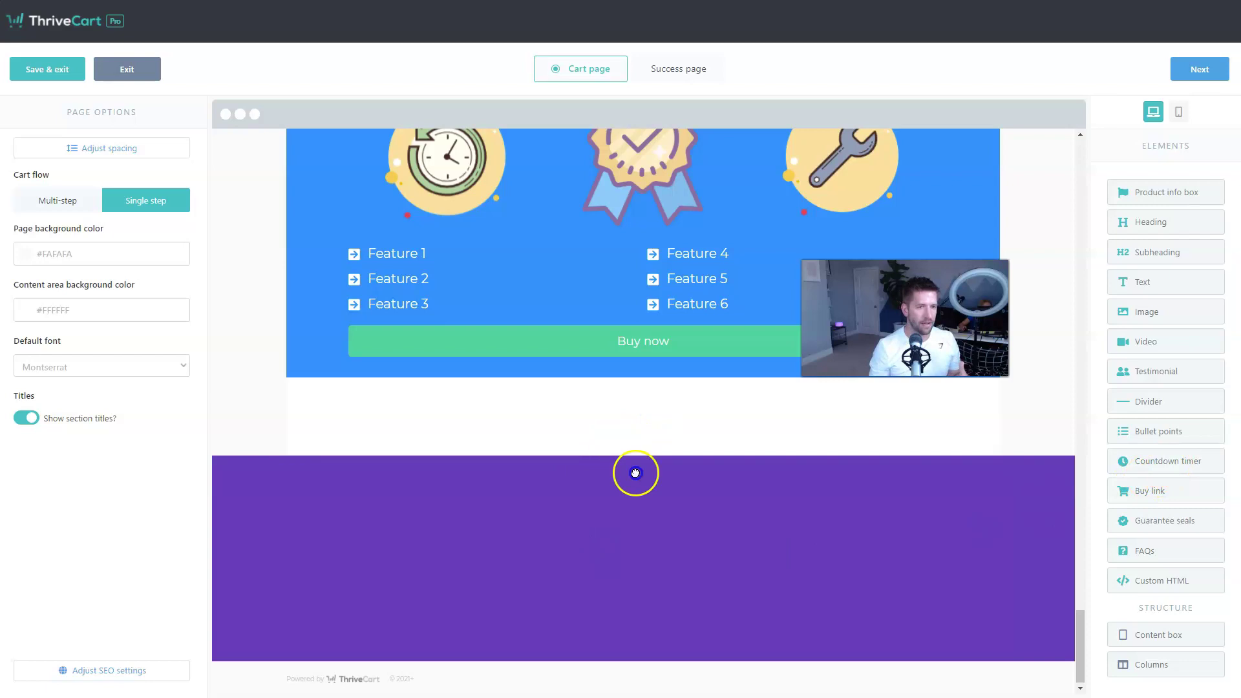
pyautogui.moveTo(1173, 461); pyautogui.dragTo(587, 589)
pyautogui.click(64, 433)
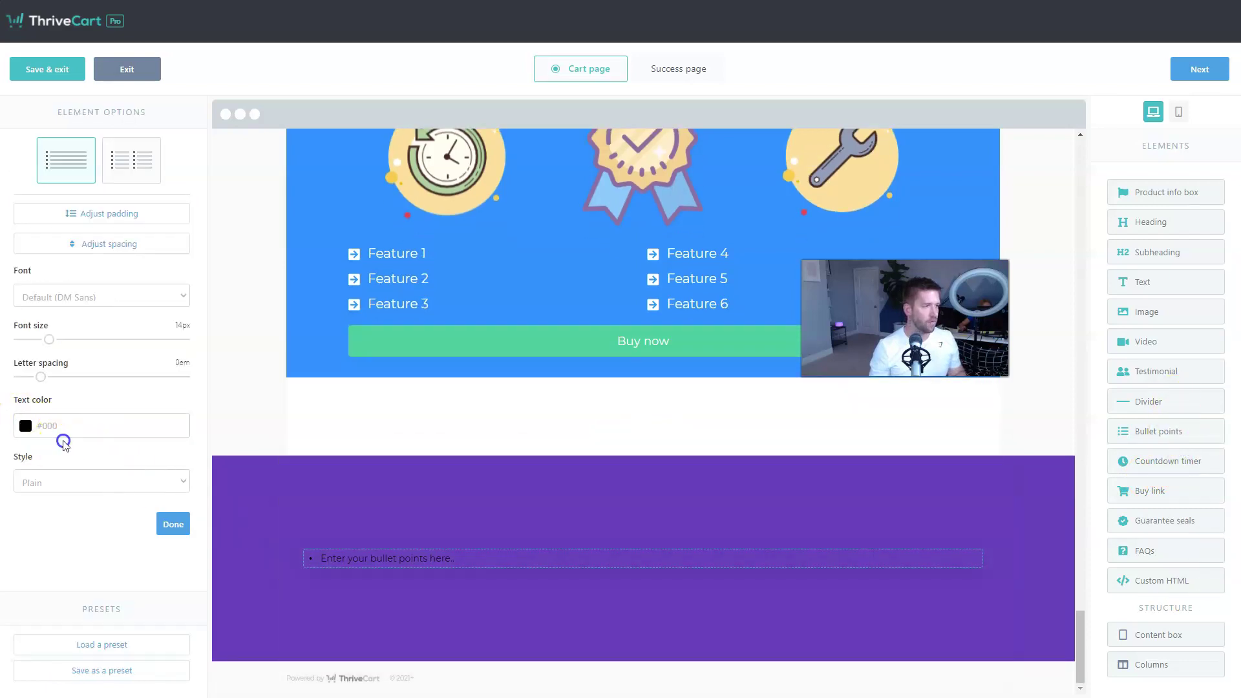
pyautogui.click(80, 558)
pyautogui.click(149, 575)
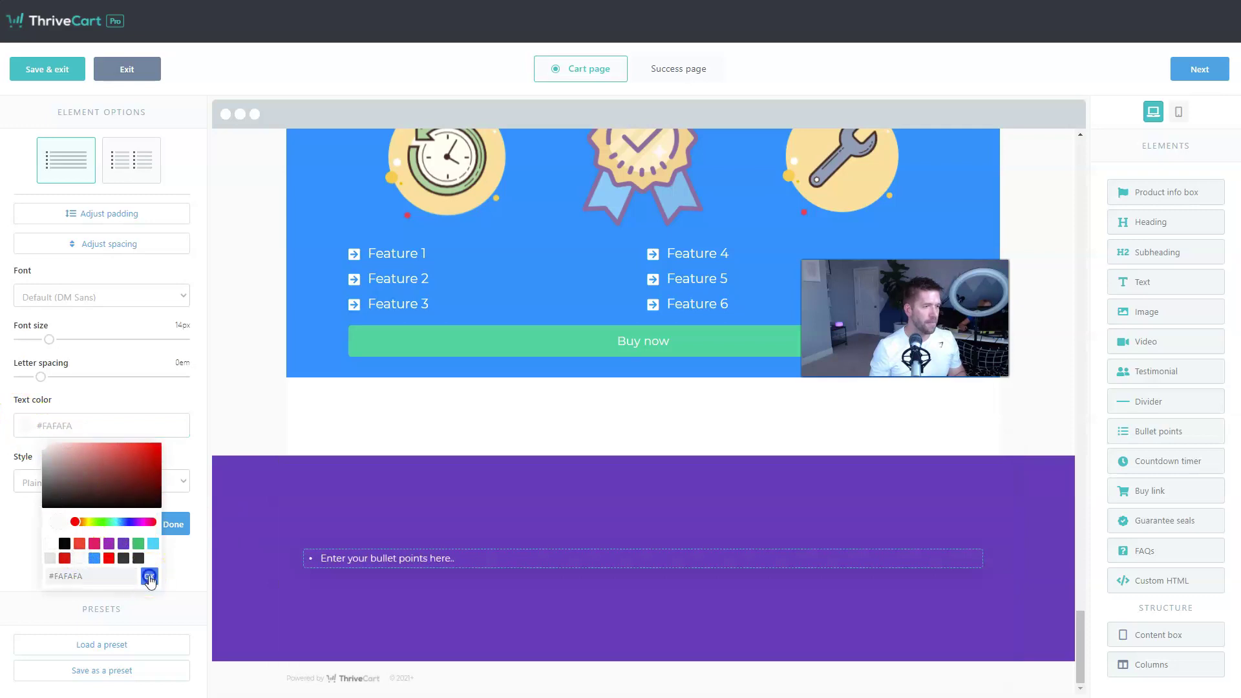
pyautogui.click(316, 565)
pyautogui.click(265, 508)
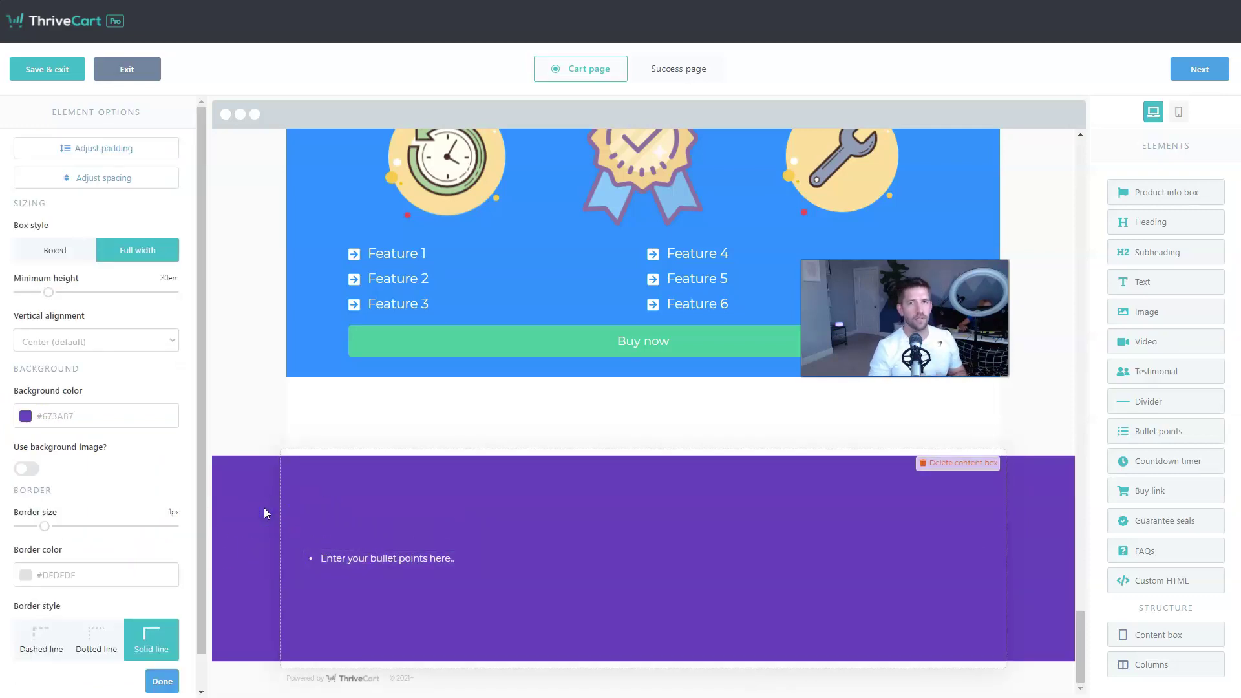
pyautogui.click(376, 540)
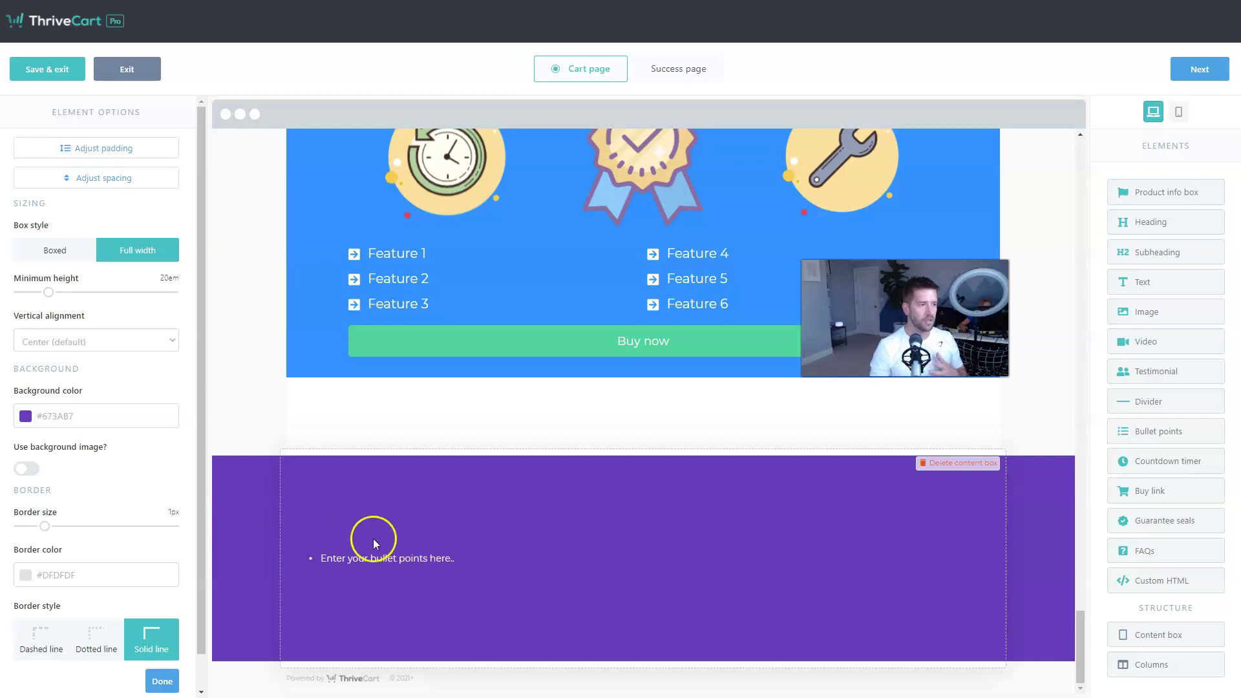
pyautogui.click(261, 512)
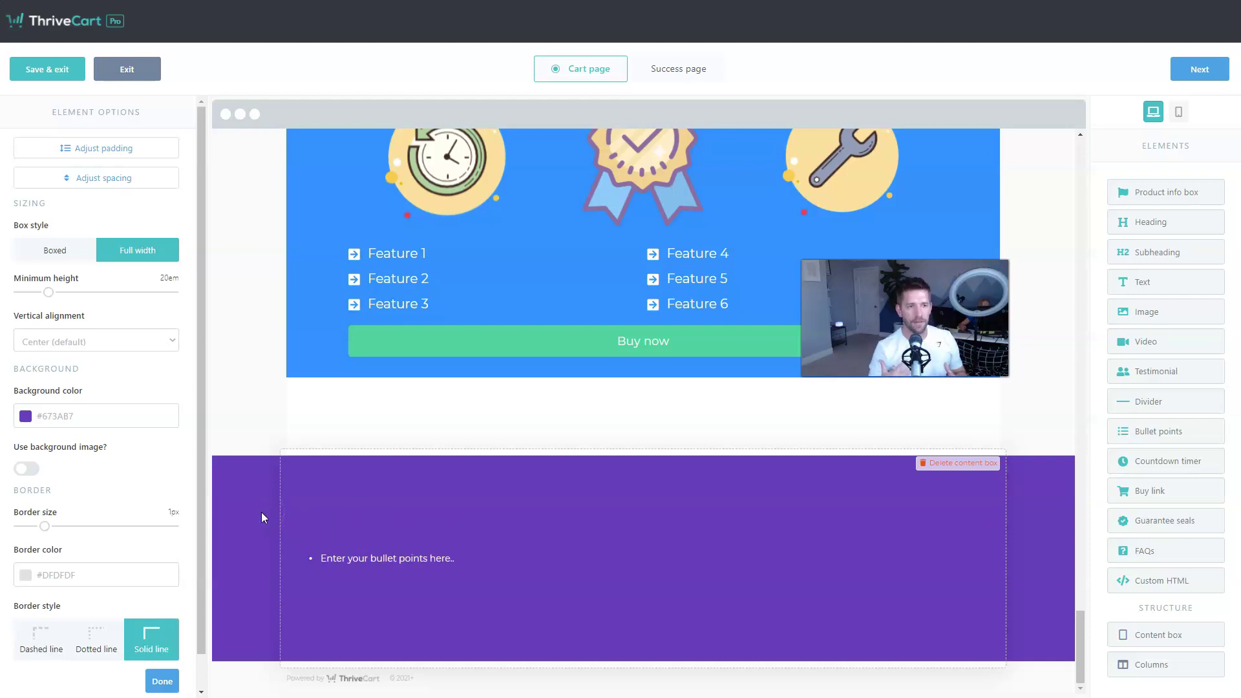
pyautogui.scroll(15, 261, 512)
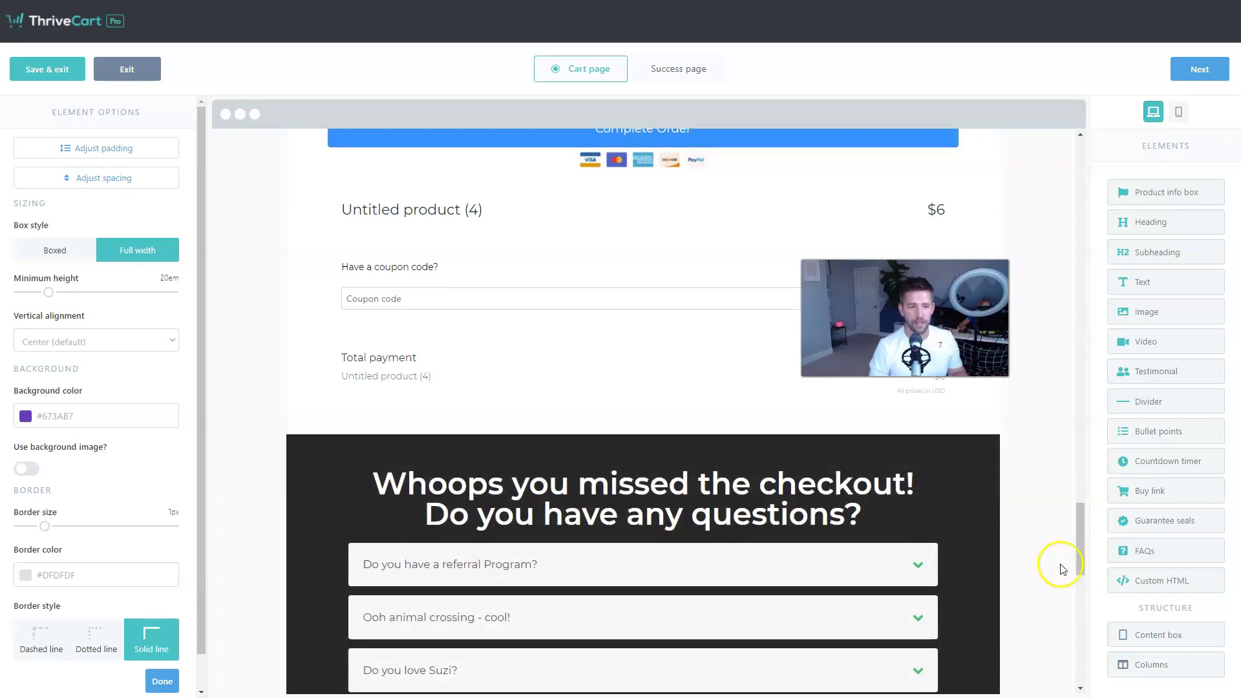
# - Insert a 2-column row between the call-to-action box and the no-risk section
pyautogui.scroll(-3, 1059, 562)
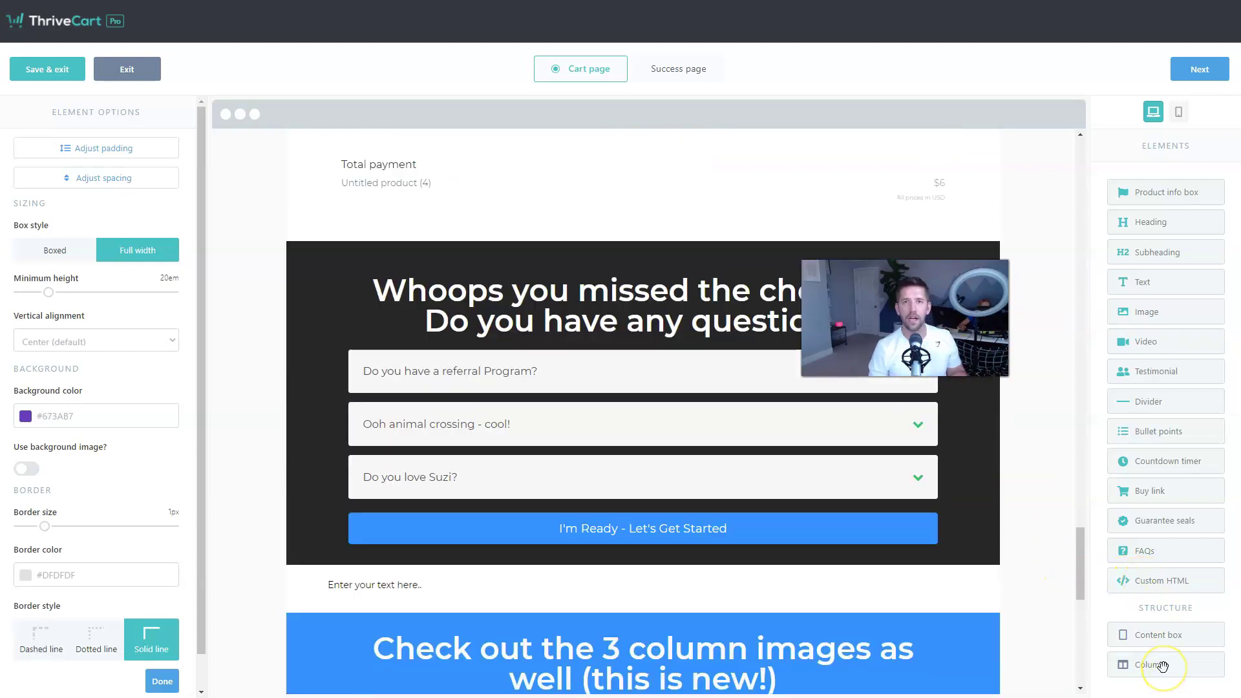
pyautogui.scroll(10, 756, 513)
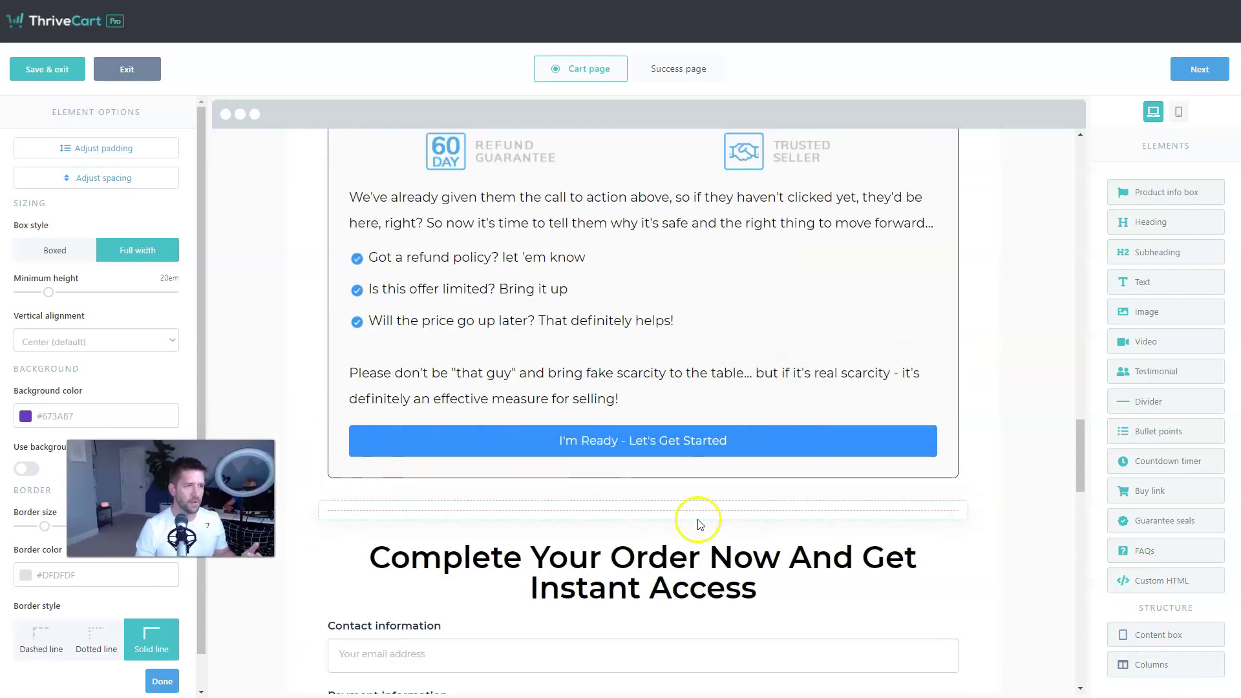
pyautogui.scroll(6, 763, 521)
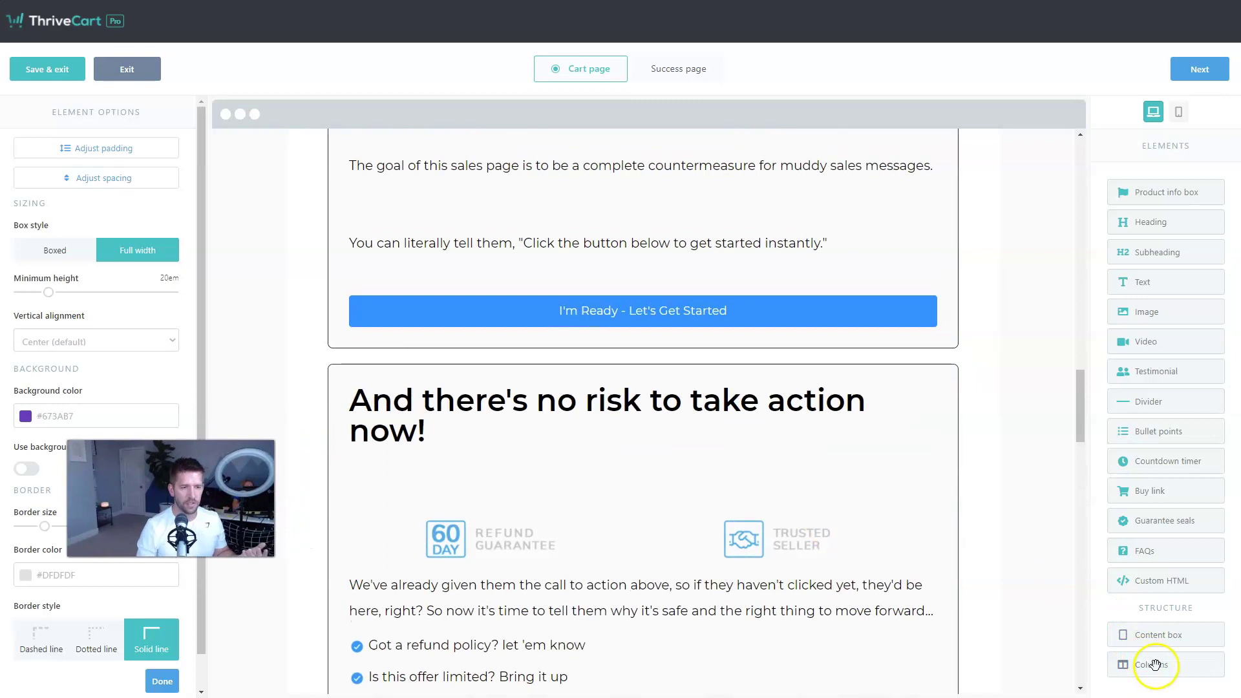
pyautogui.scroll(1, 1081, 633)
pyautogui.moveTo(1081, 632); pyautogui.dragTo(615, 385)
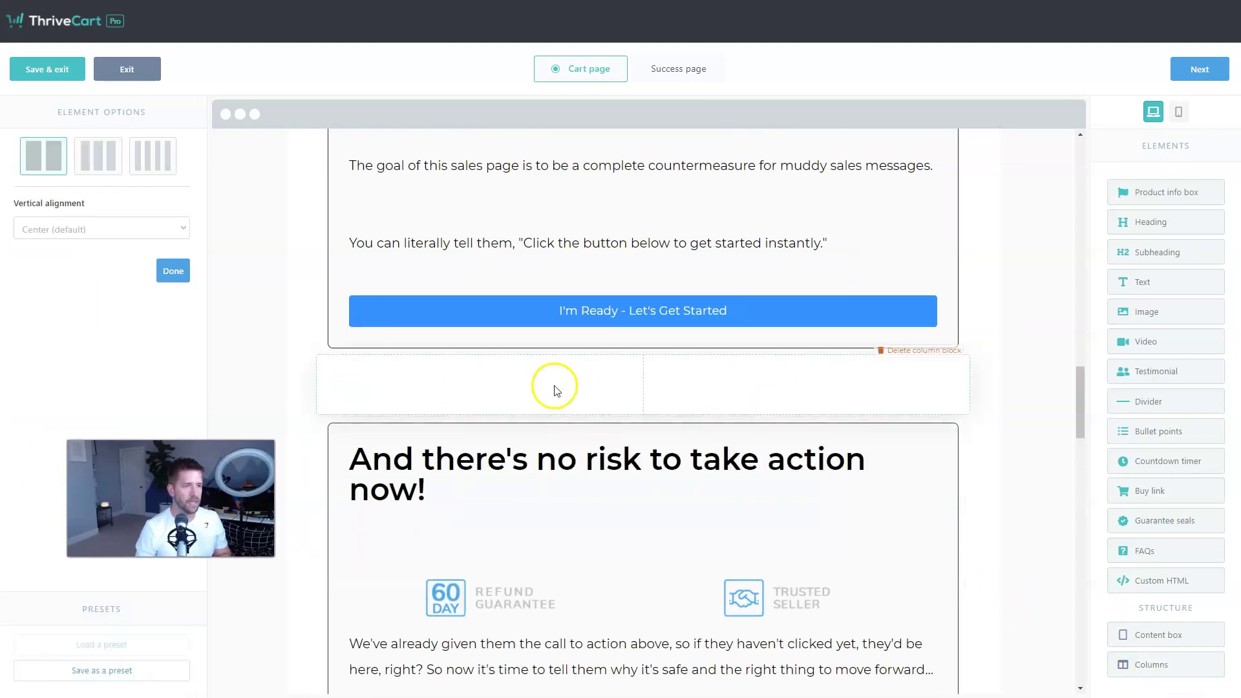
pyautogui.click(98, 159)
pyautogui.click(42, 163)
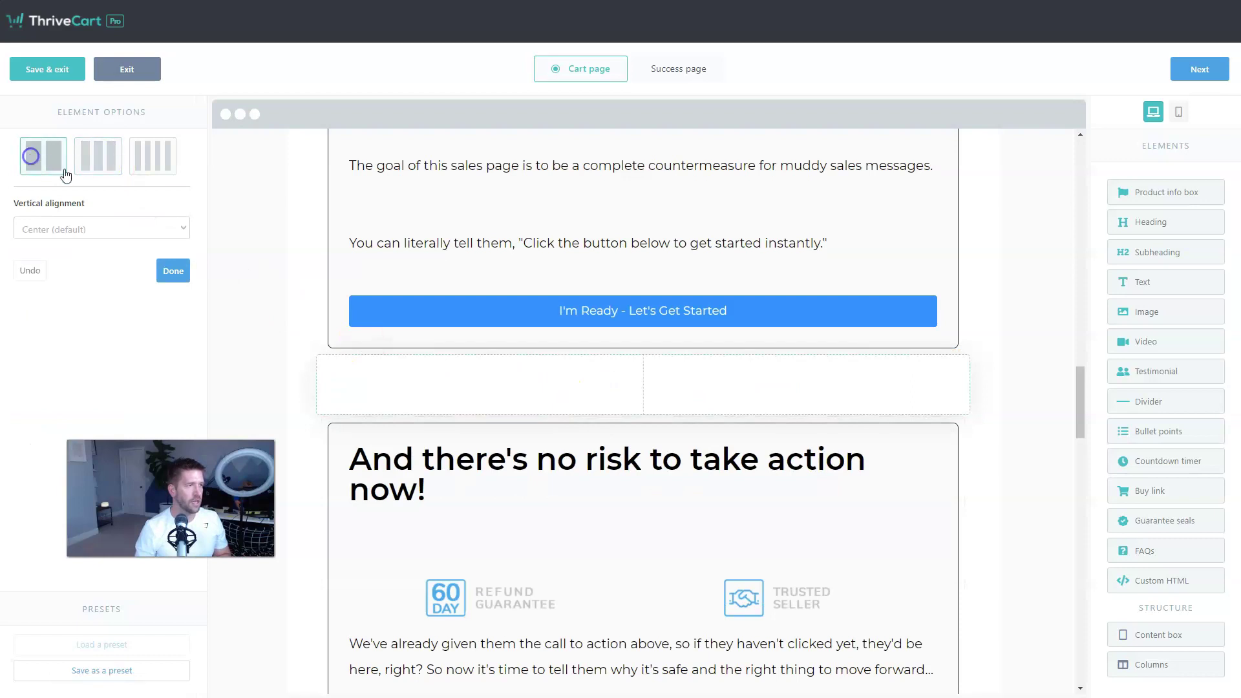
# - Adjust the column divider and keep the row's vertical alignment set to Center
pyautogui.moveTo(644, 379)
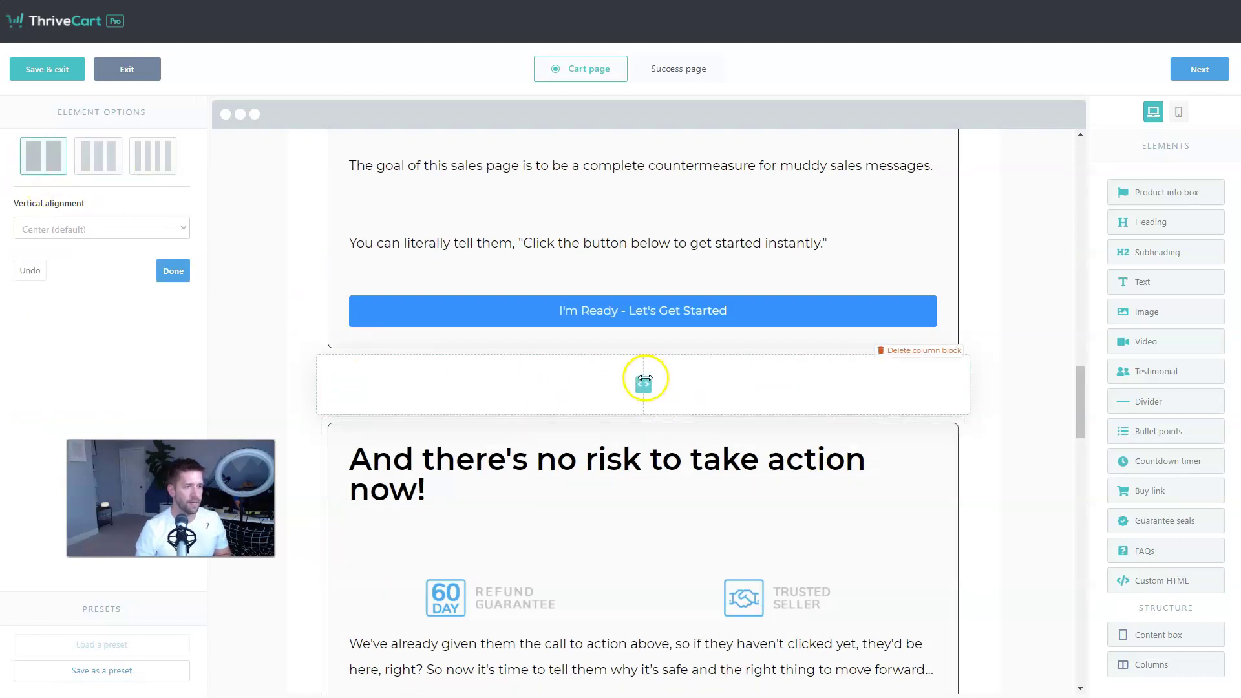
pyautogui.moveTo(676, 381); pyautogui.dragTo(815, 382)
pyautogui.moveTo(516, 393); pyautogui.dragTo(791, 390)
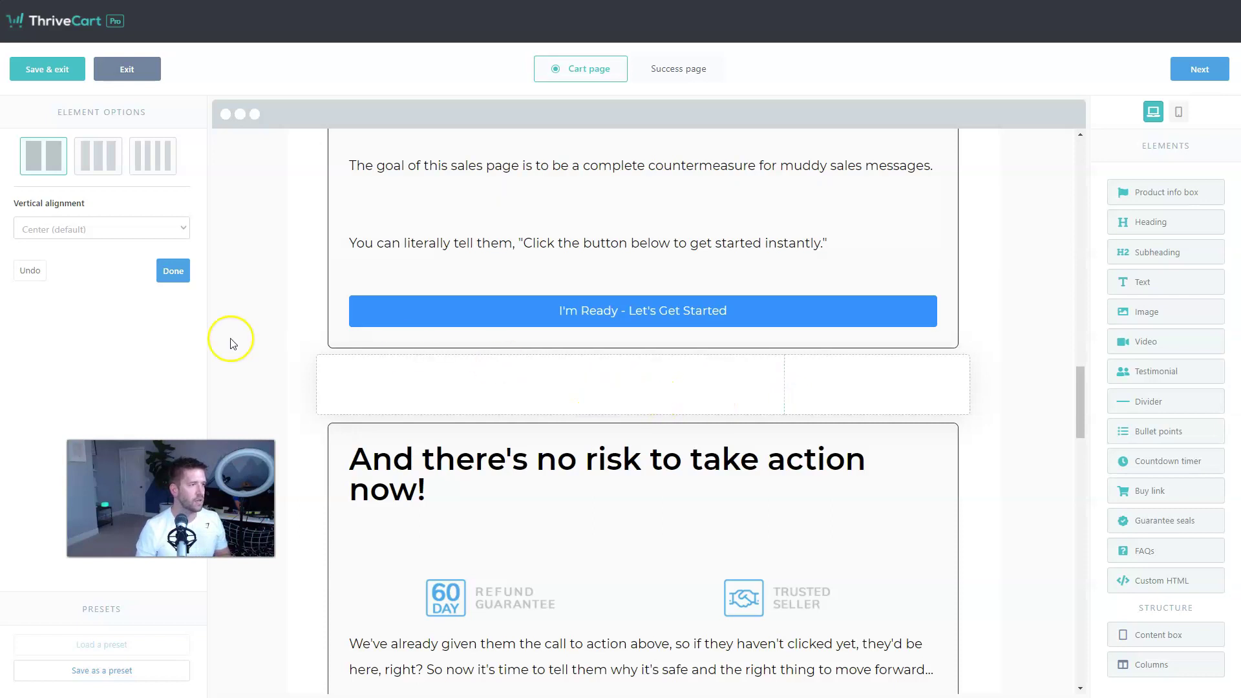
pyautogui.click(119, 232)
pyautogui.click(97, 246)
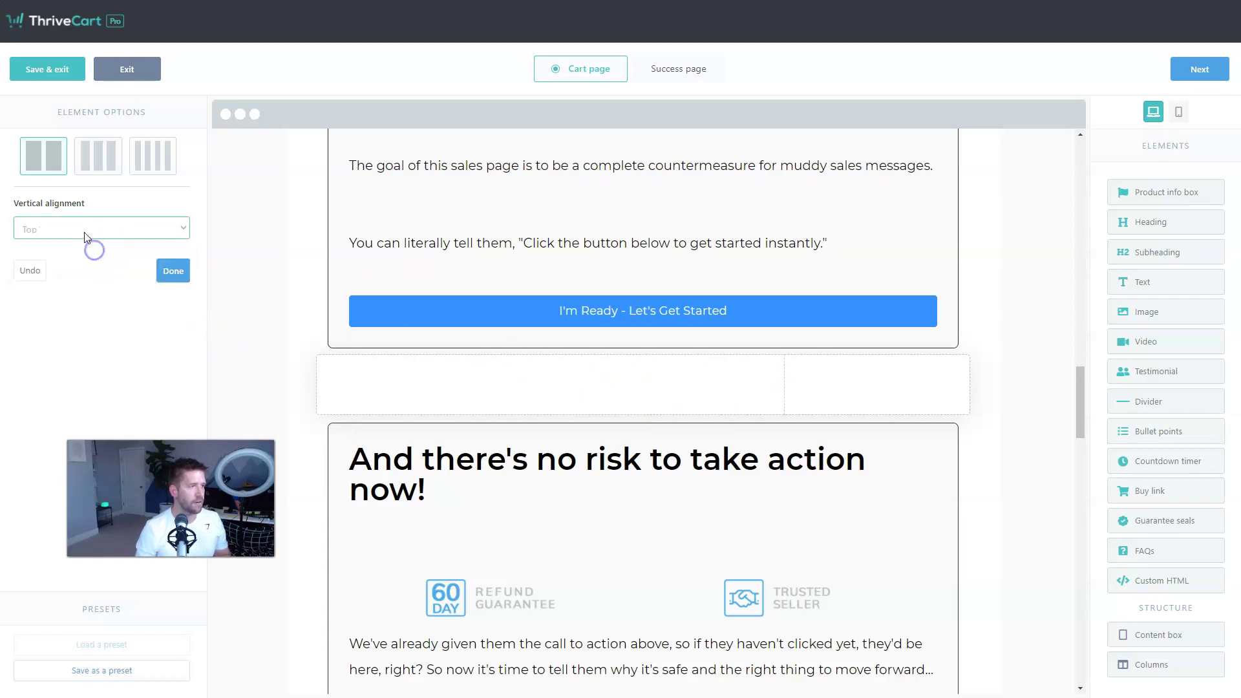
pyautogui.click(88, 234)
pyautogui.click(76, 272)
pyautogui.click(87, 237)
pyautogui.click(83, 256)
# - Place the BONUSES book image in the left column and the Laptop Mockup image in the widened right column
pyautogui.moveTo(1171, 313); pyautogui.dragTo(557, 403)
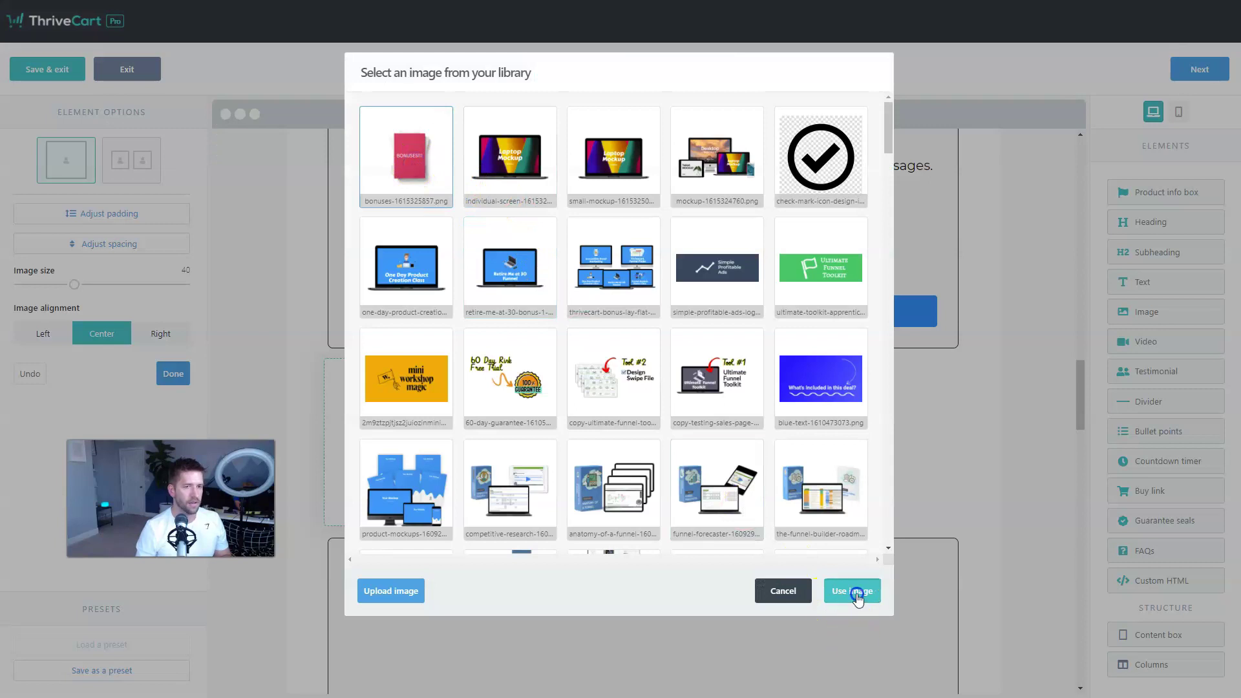
pyautogui.click(852, 590)
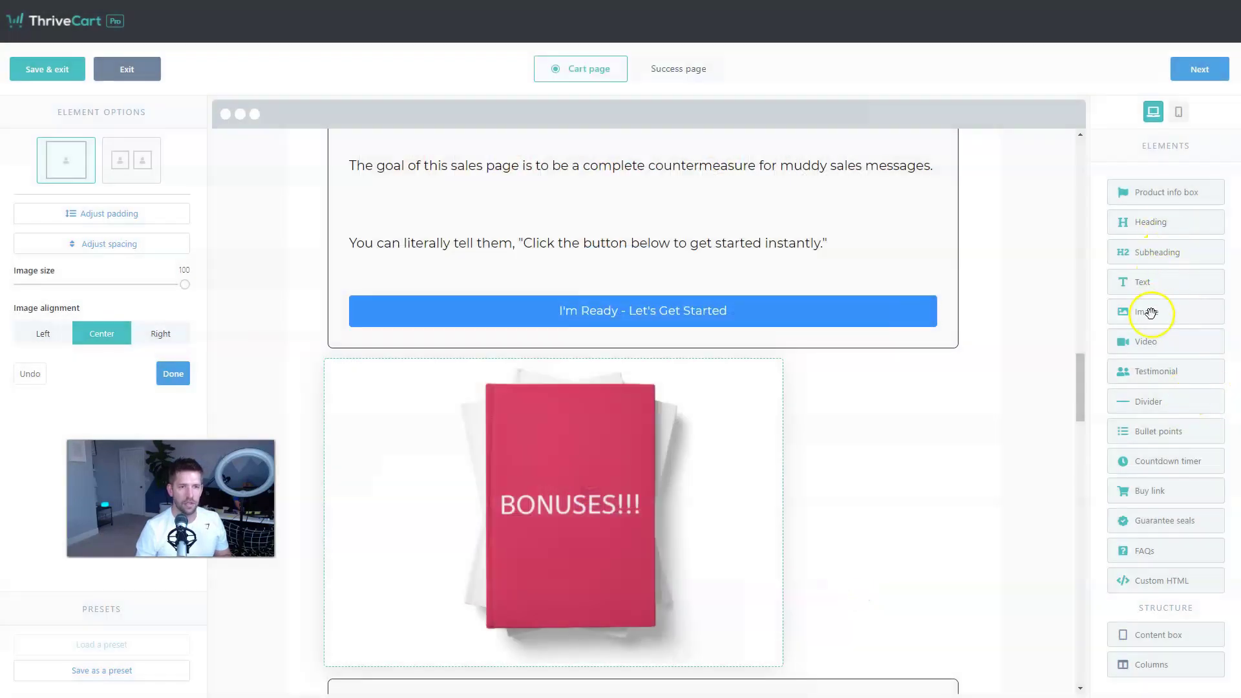
pyautogui.moveTo(1149, 313); pyautogui.dragTo(934, 455)
pyautogui.moveTo(866, 517); pyautogui.dragTo(866, 516)
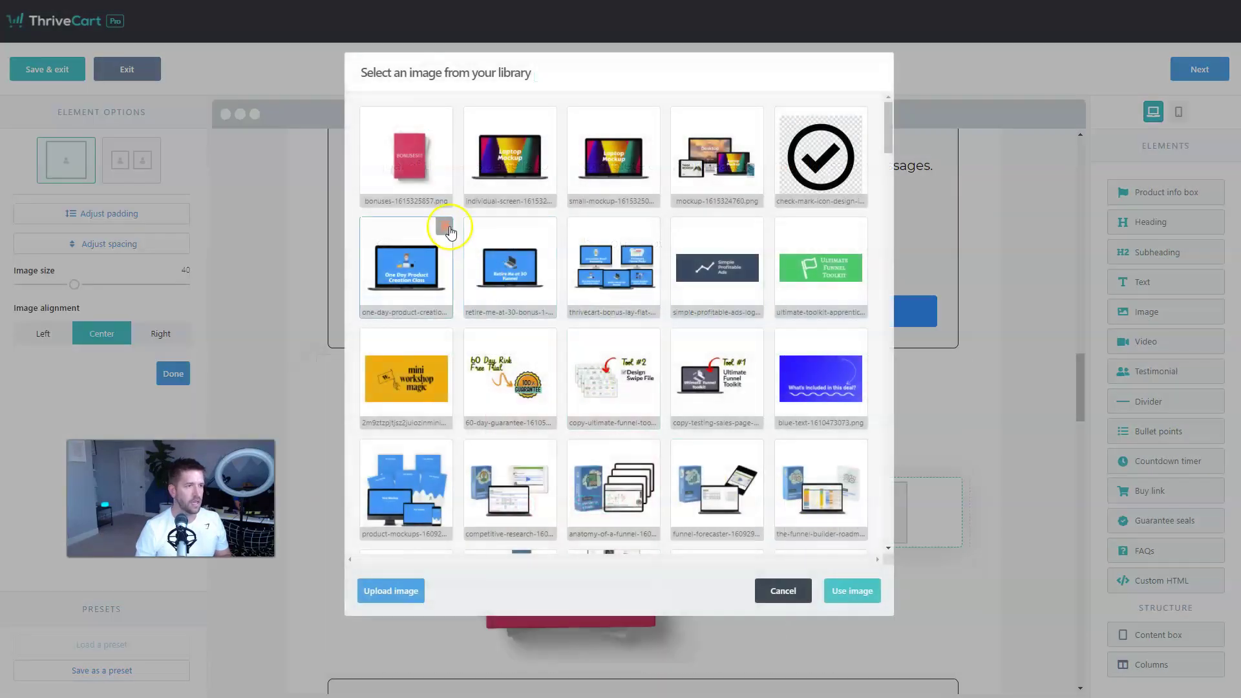
pyautogui.click(840, 589)
pyautogui.moveTo(782, 540); pyautogui.dragTo(620, 521)
pyautogui.click(1036, 457)
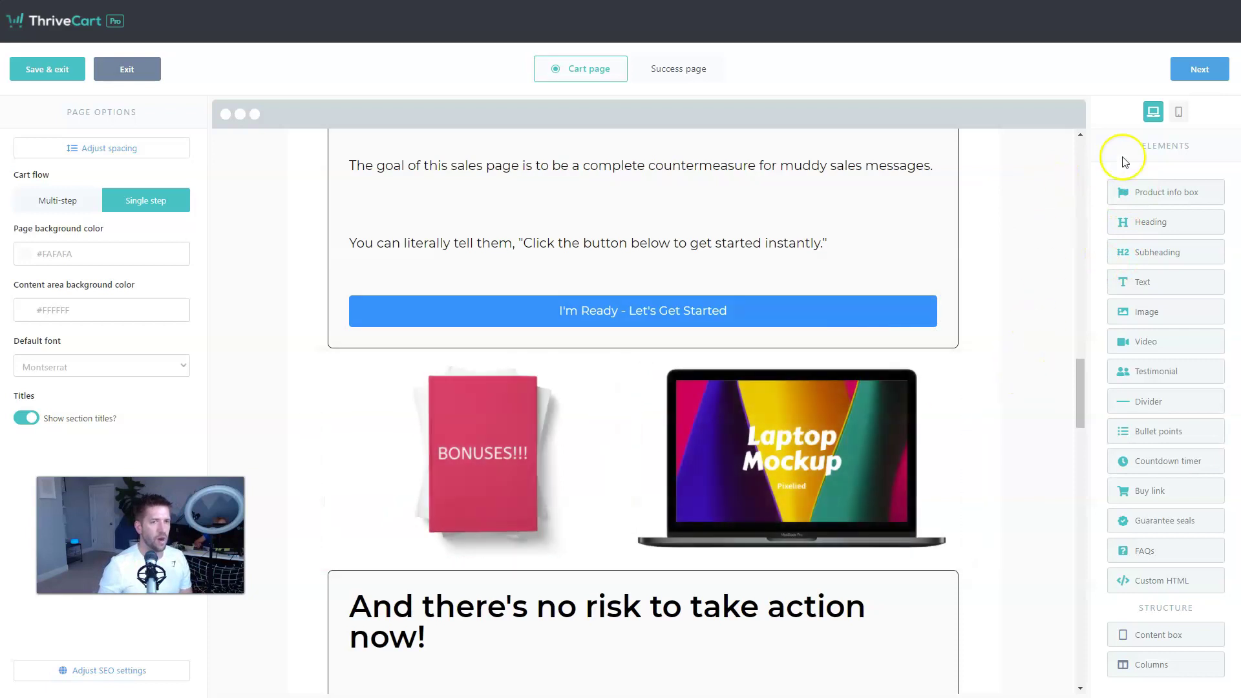
pyautogui.click(1179, 117)
pyautogui.scroll(-6, 743, 284)
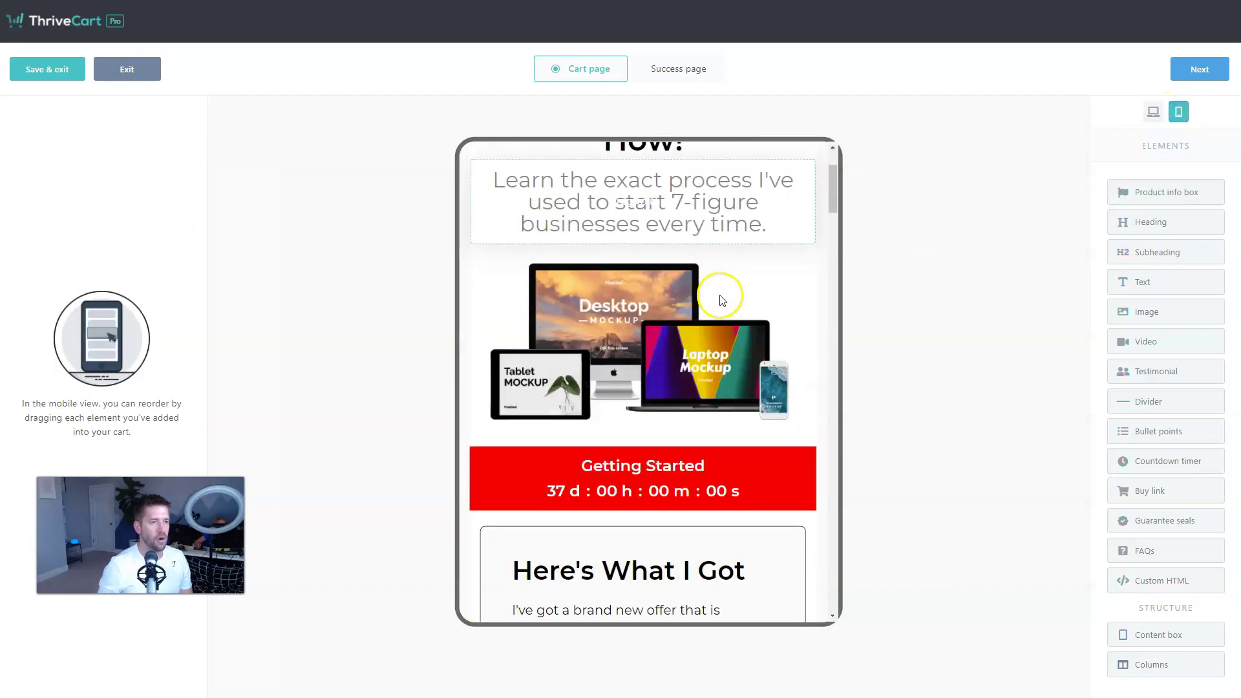
pyautogui.scroll(-10, 719, 301)
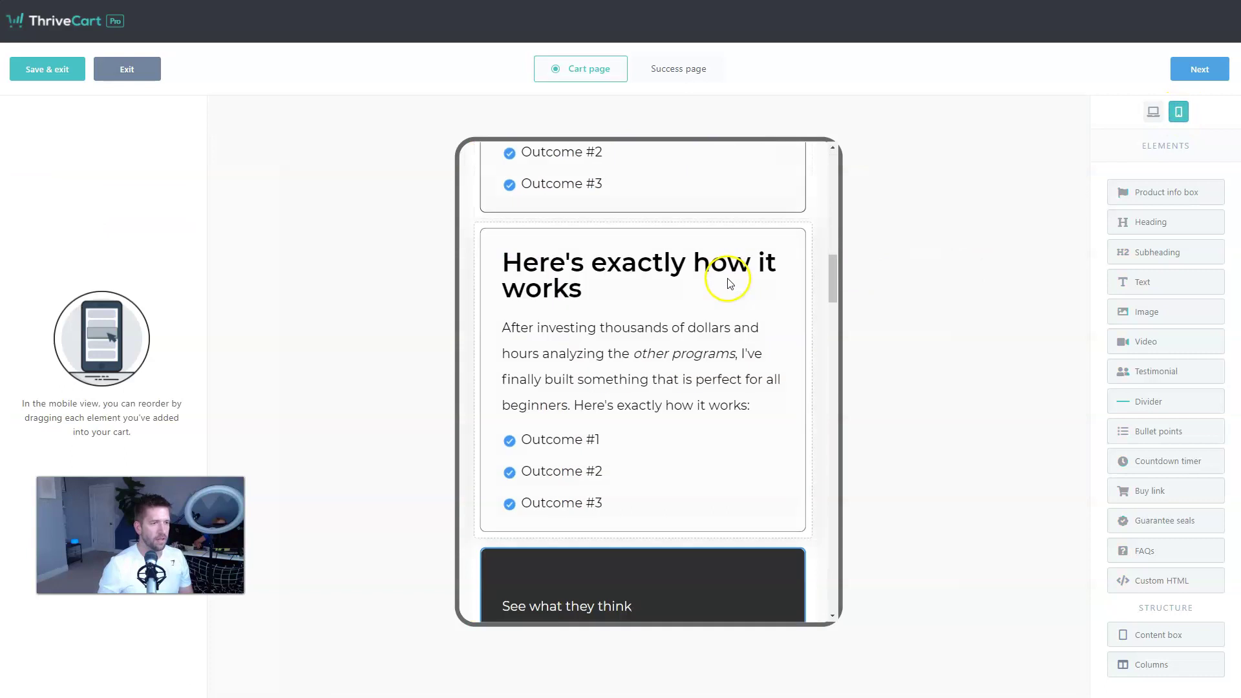
pyautogui.scroll(-10, 729, 280)
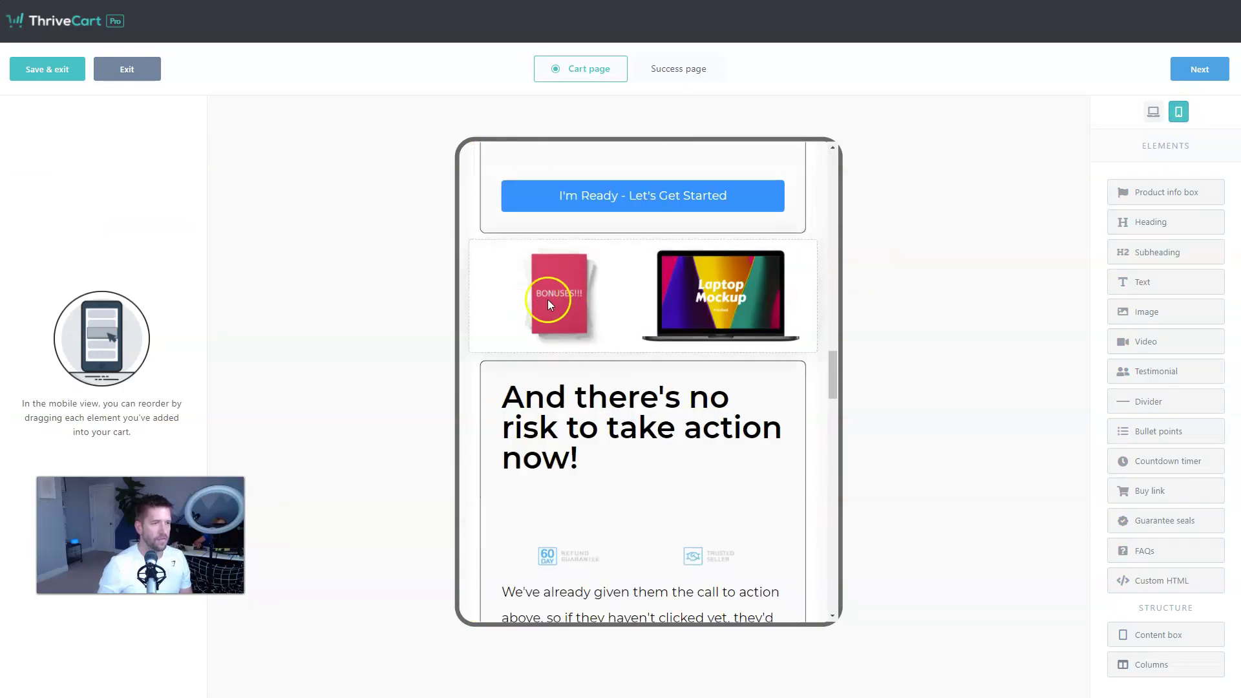
pyautogui.moveTo(548, 300); pyautogui.dragTo(584, 293)
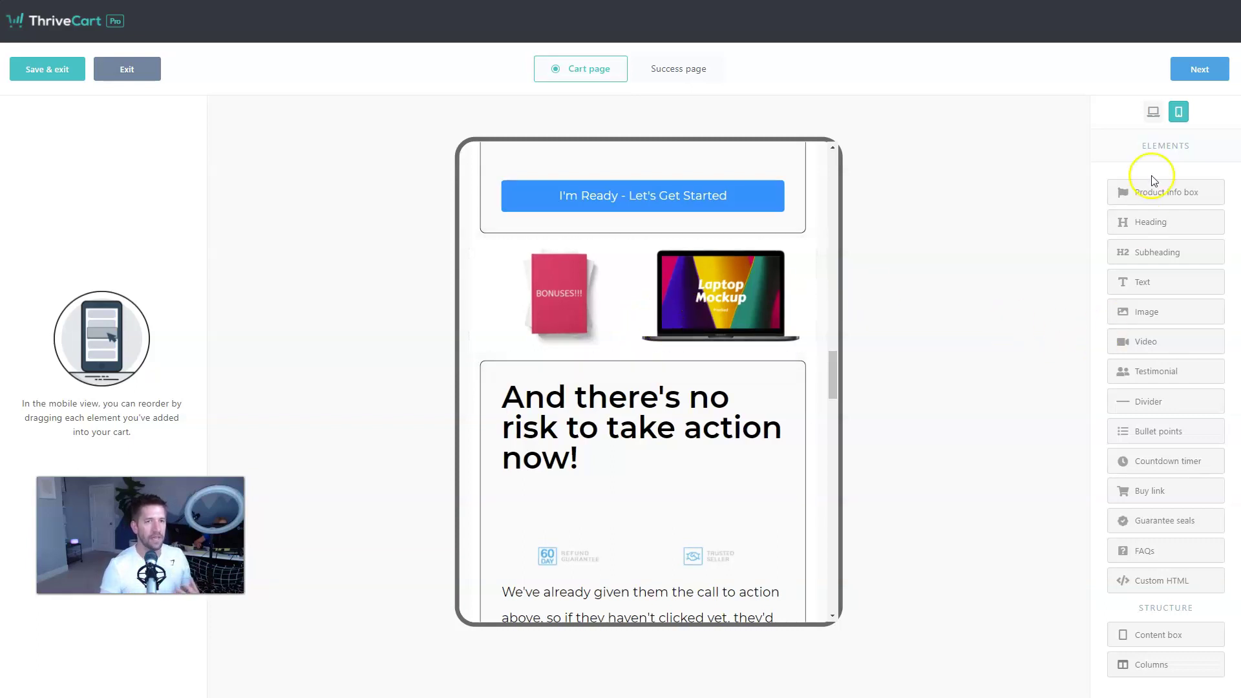
pyautogui.click(1153, 114)
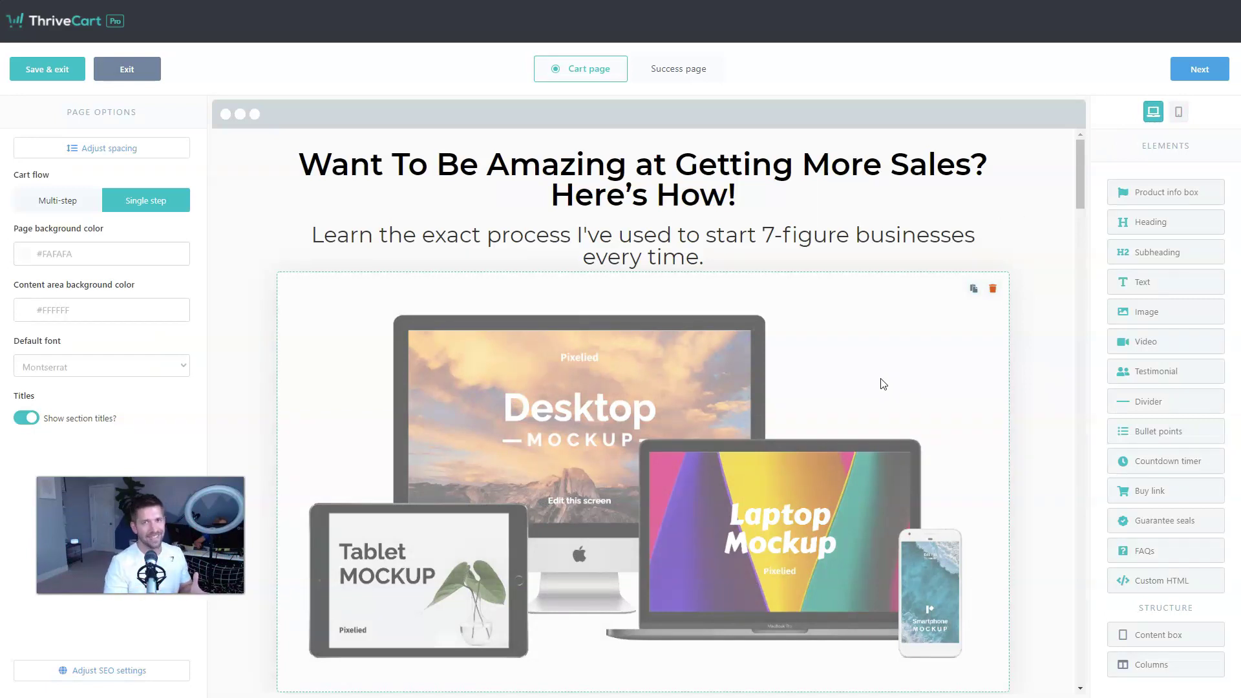
# - Delete the 'See what they think' testimonial content box and confirm the deletion
pyautogui.scroll(-7, 883, 384)
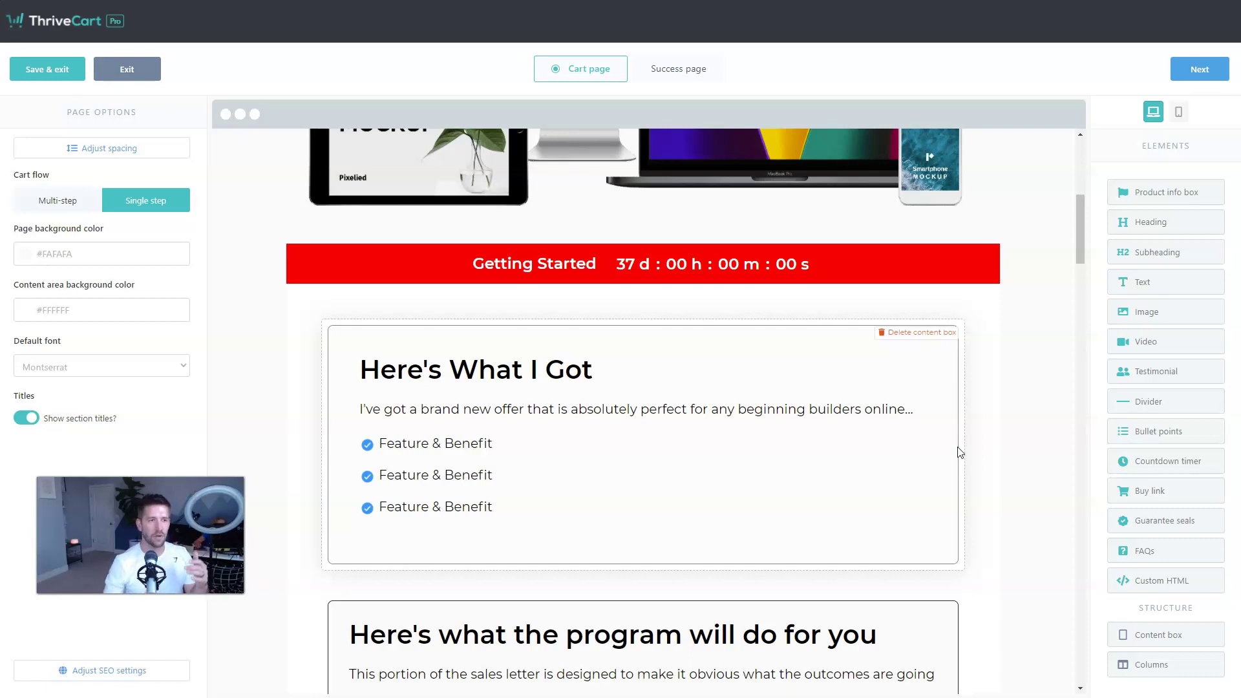
pyautogui.click(986, 443)
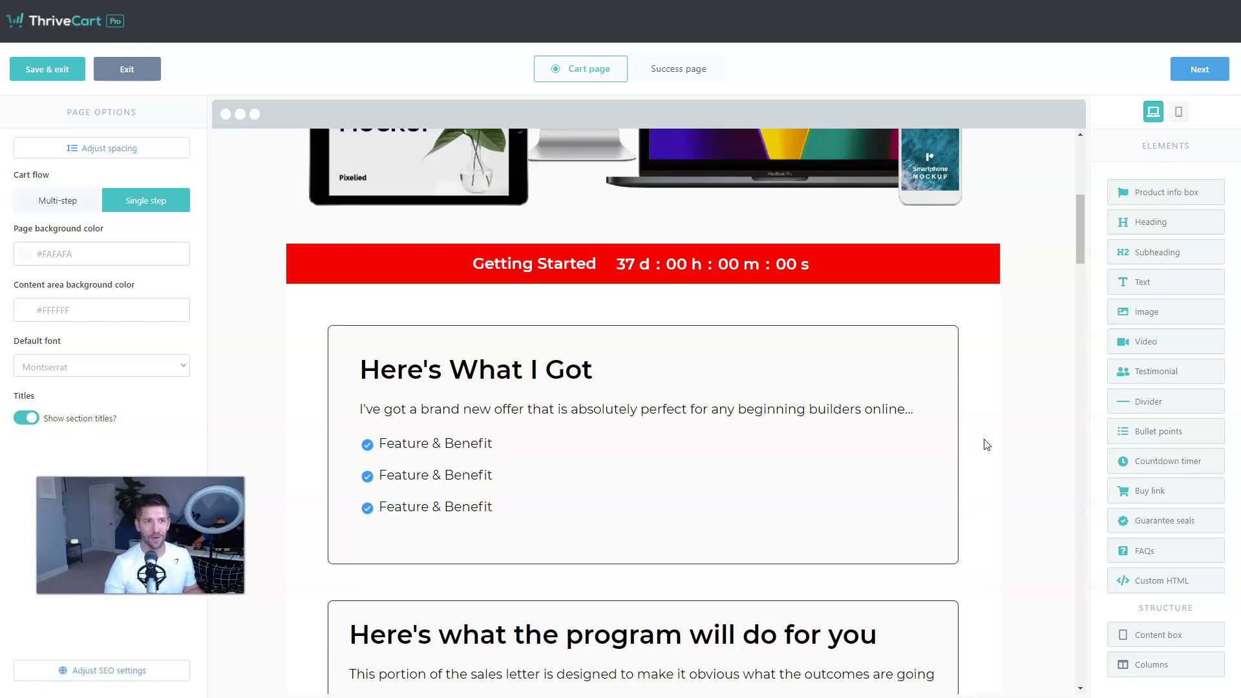
pyautogui.scroll(-10, 911, 490)
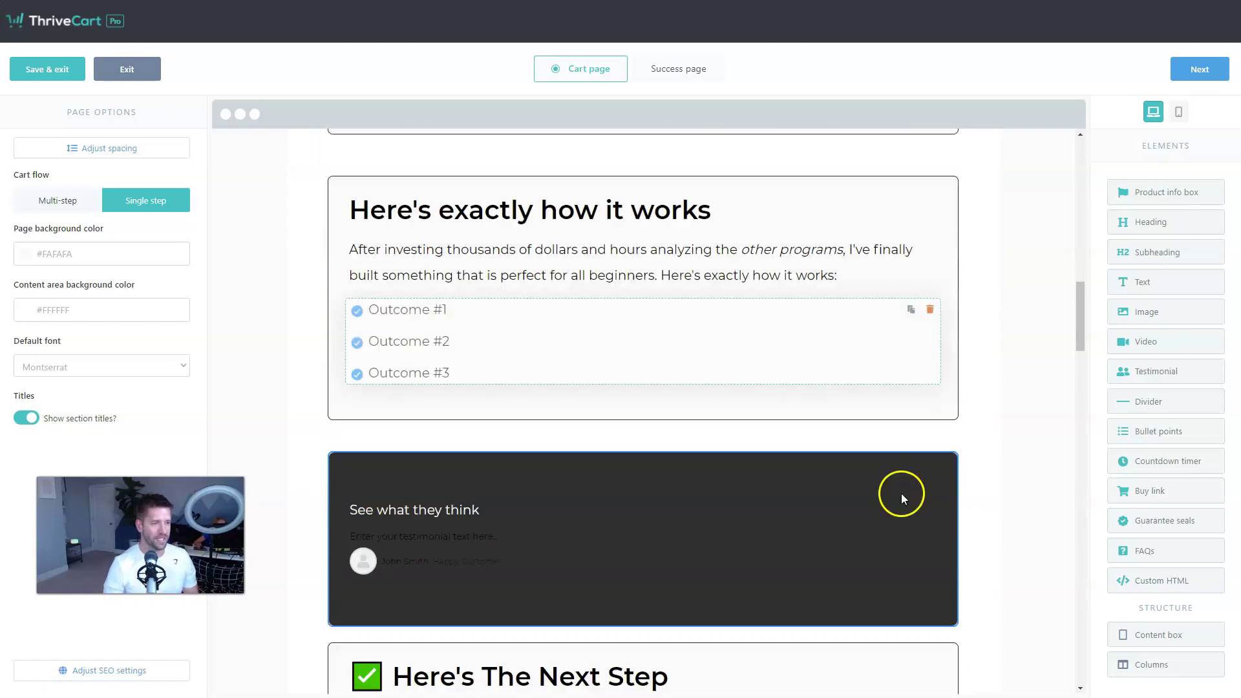
pyautogui.scroll(-2, 903, 498)
pyautogui.click(947, 332)
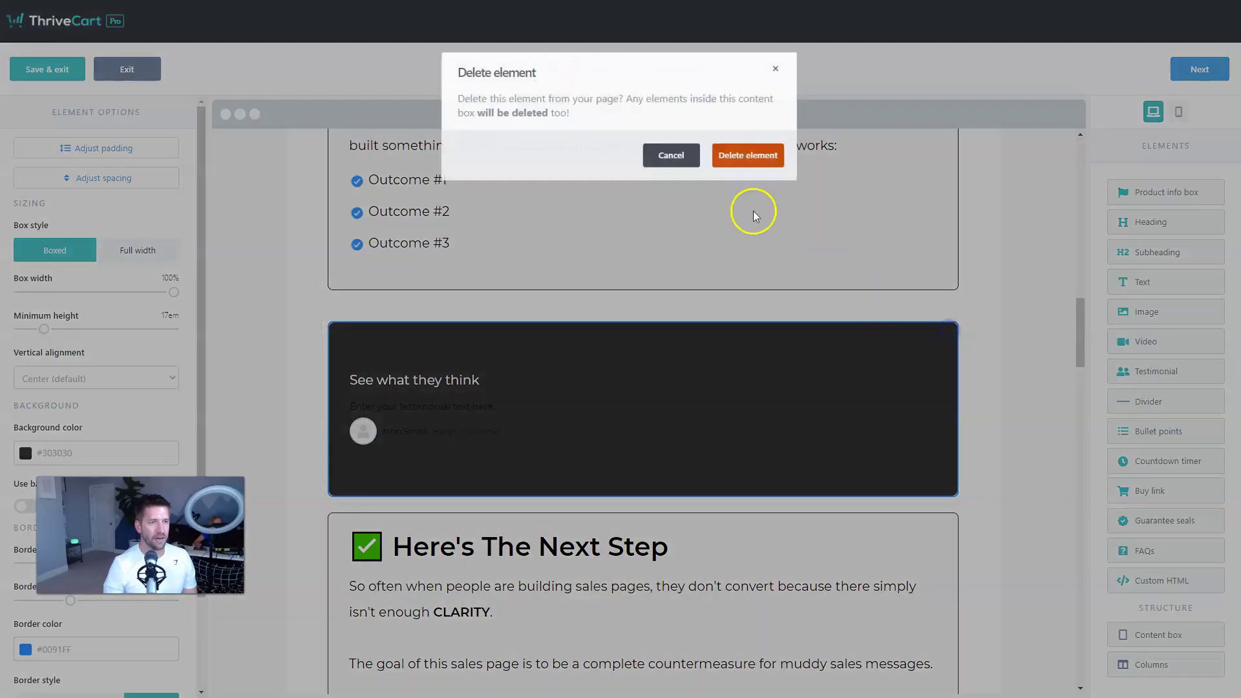
pyautogui.click(748, 155)
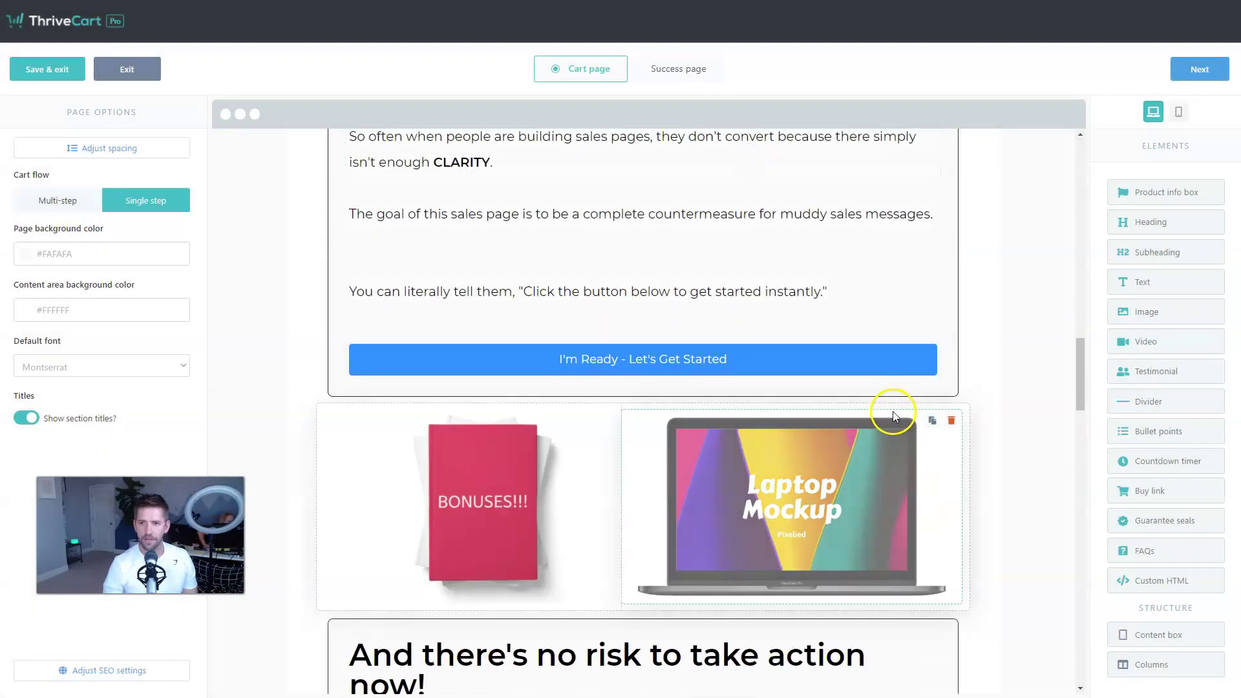